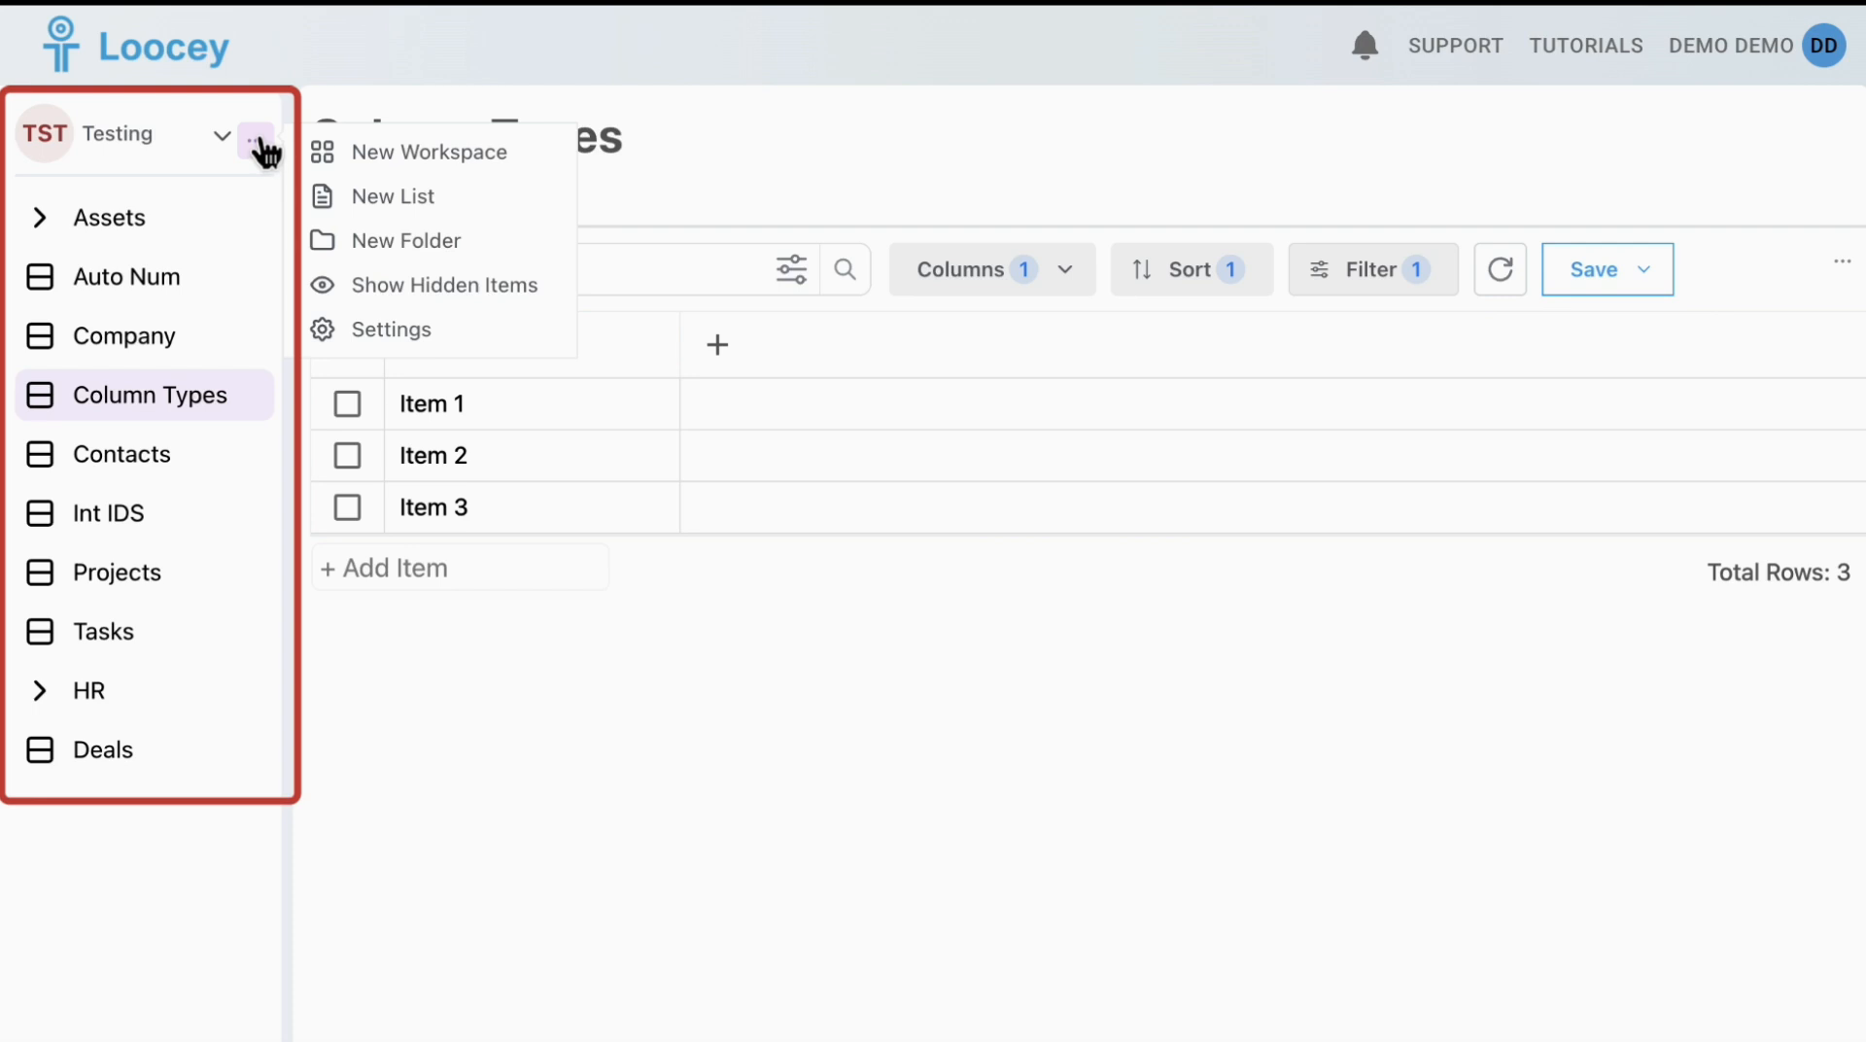
Start a new blank workspace and name it "Assets"
left_click(418, 171)
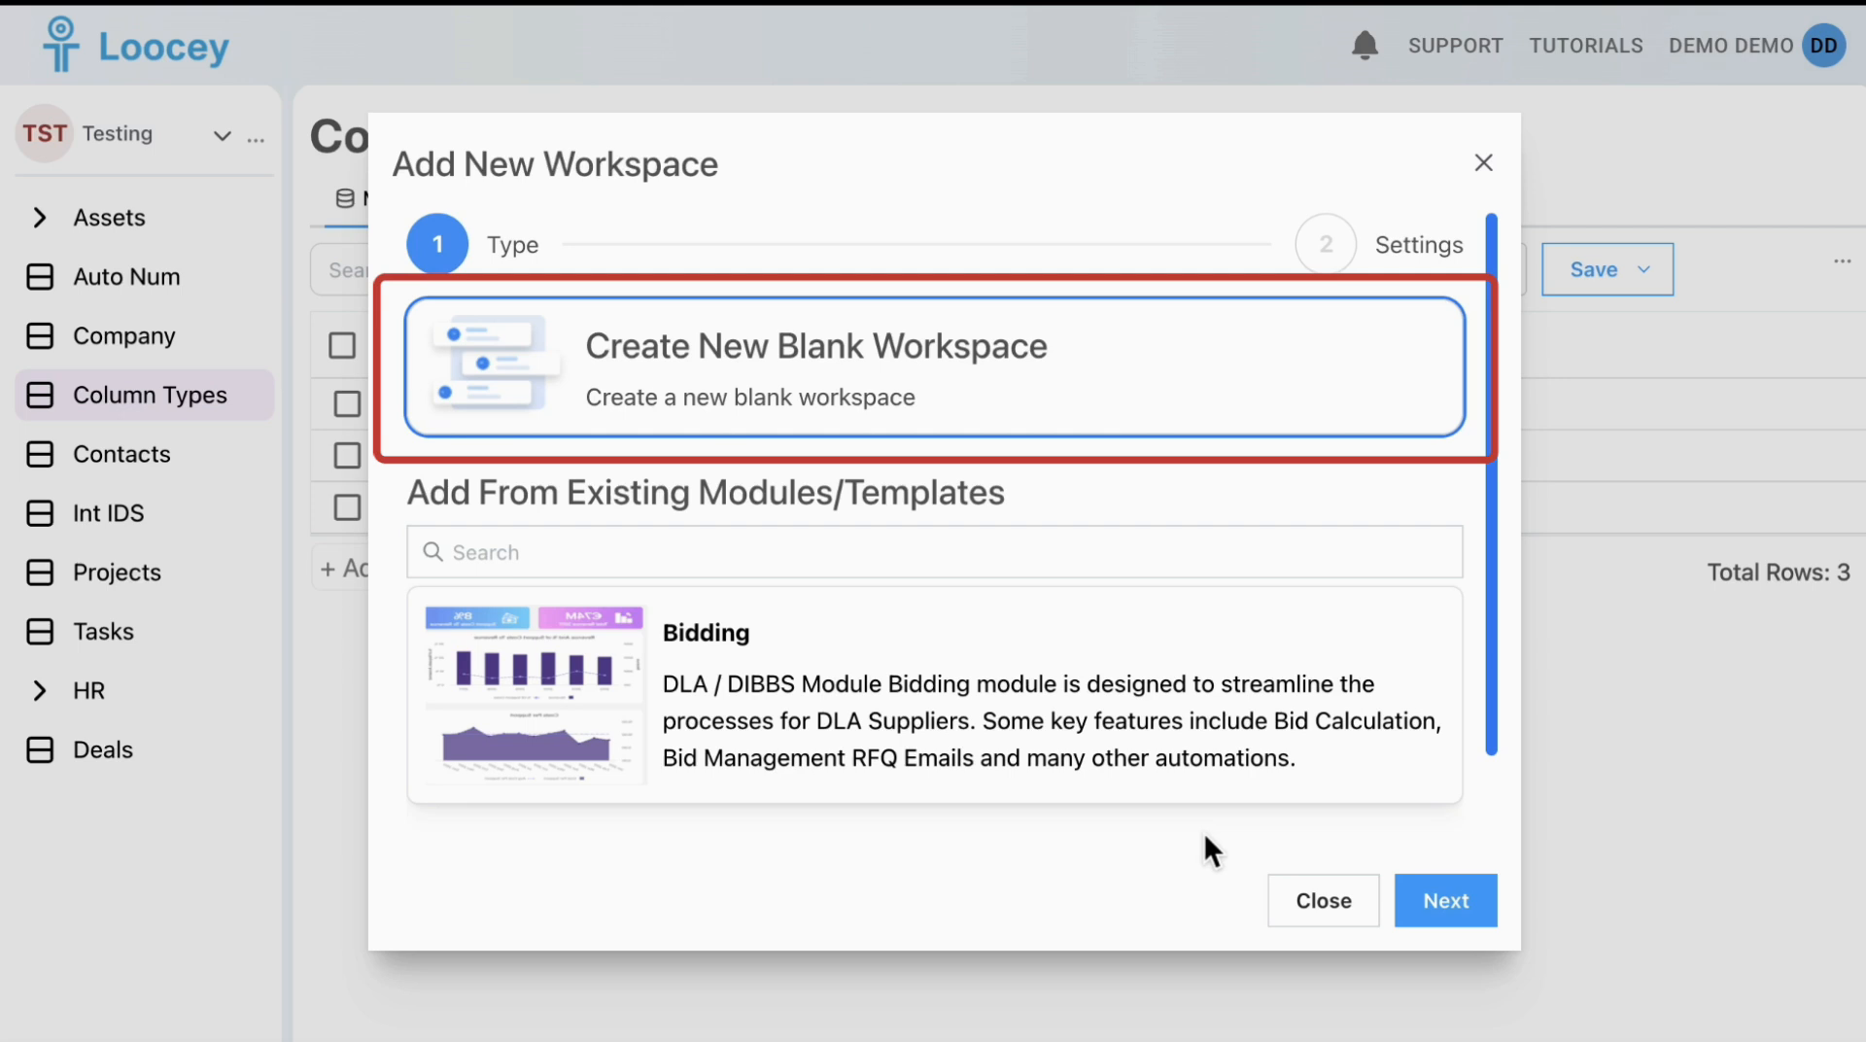
scroll(1376, 767, "down", 1)
scroll(1375, 768, "up", 1)
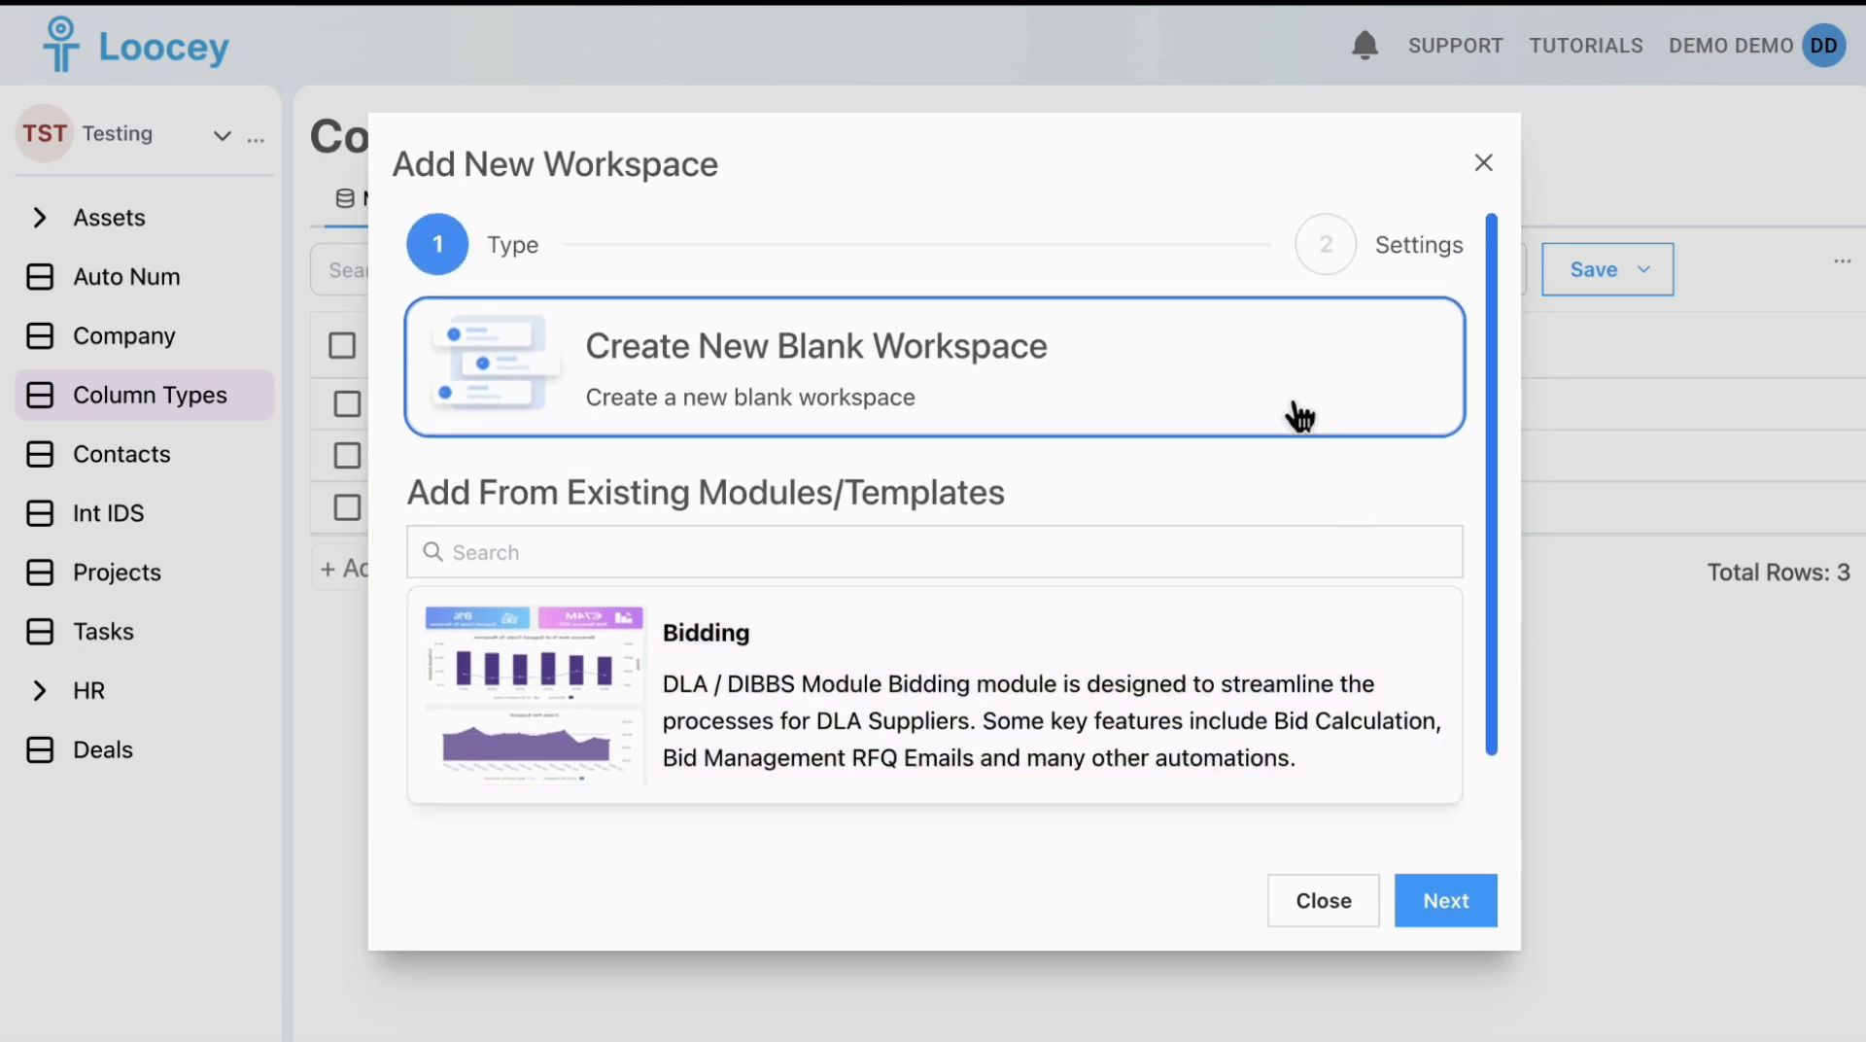
left_click(1442, 886)
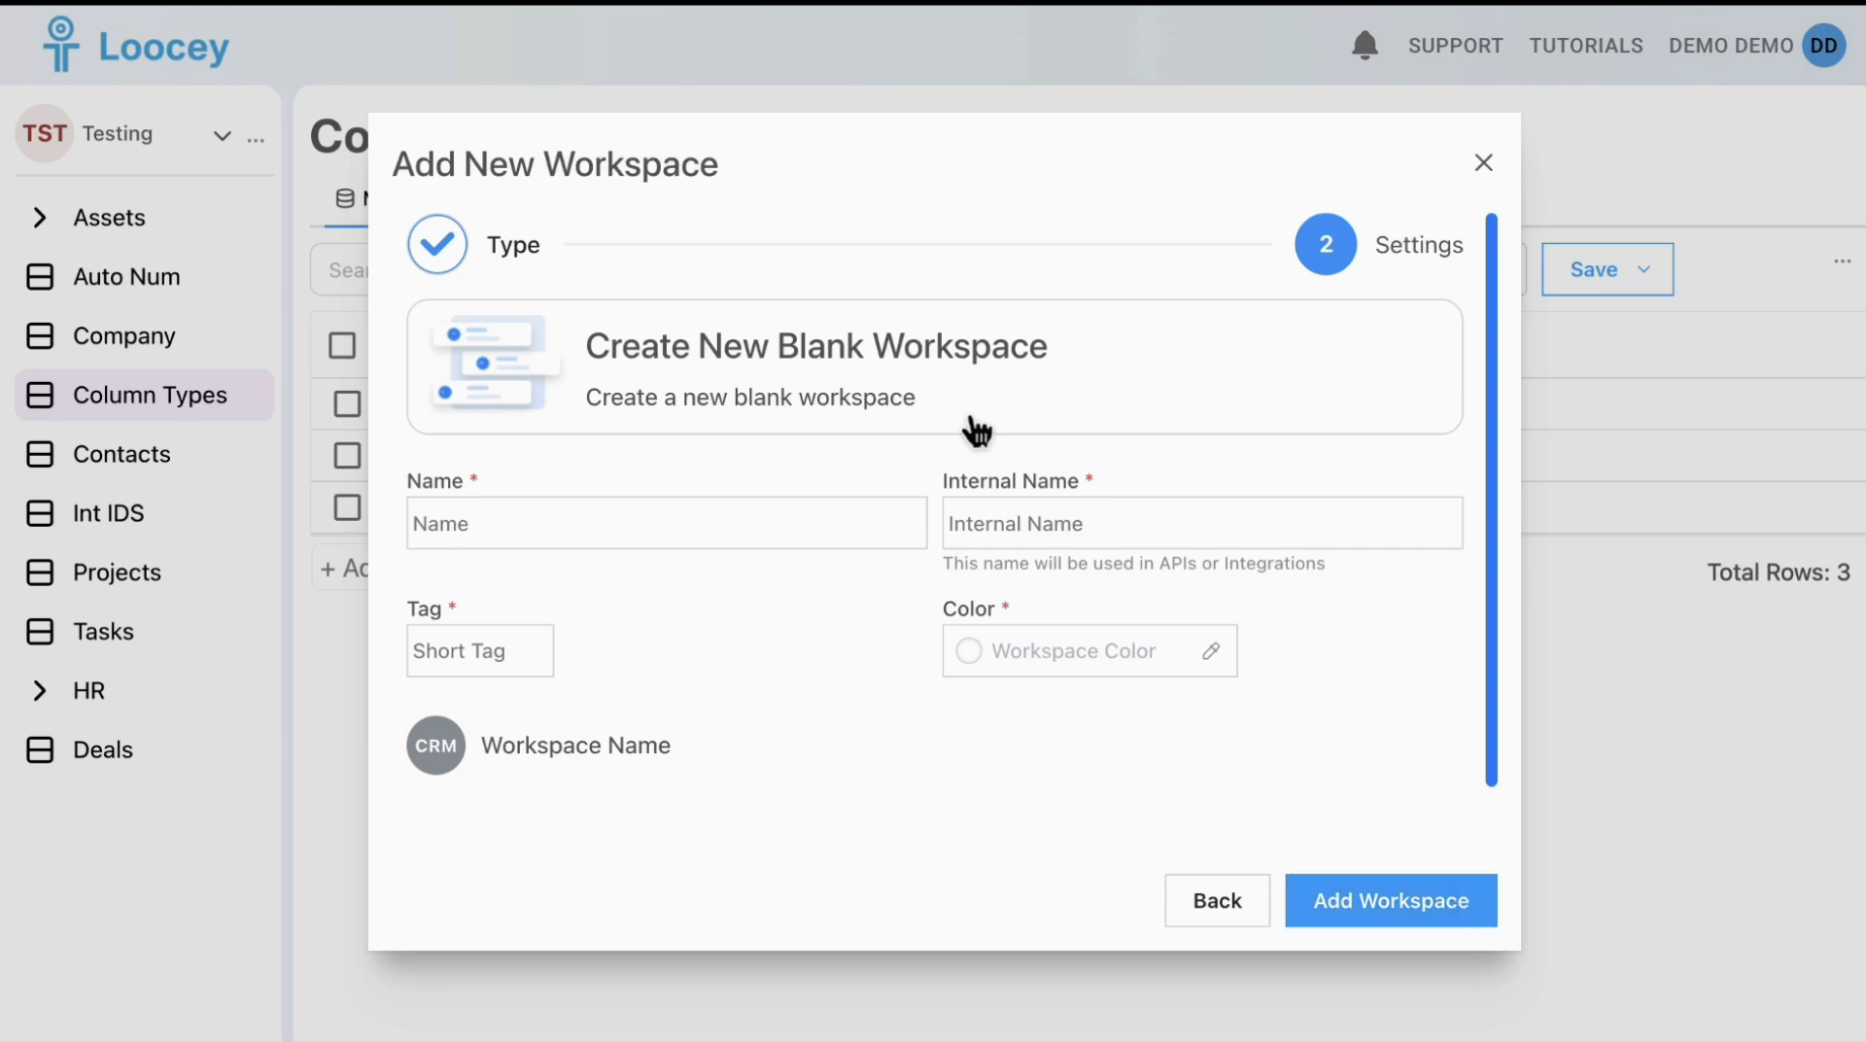
left_click(889, 507)
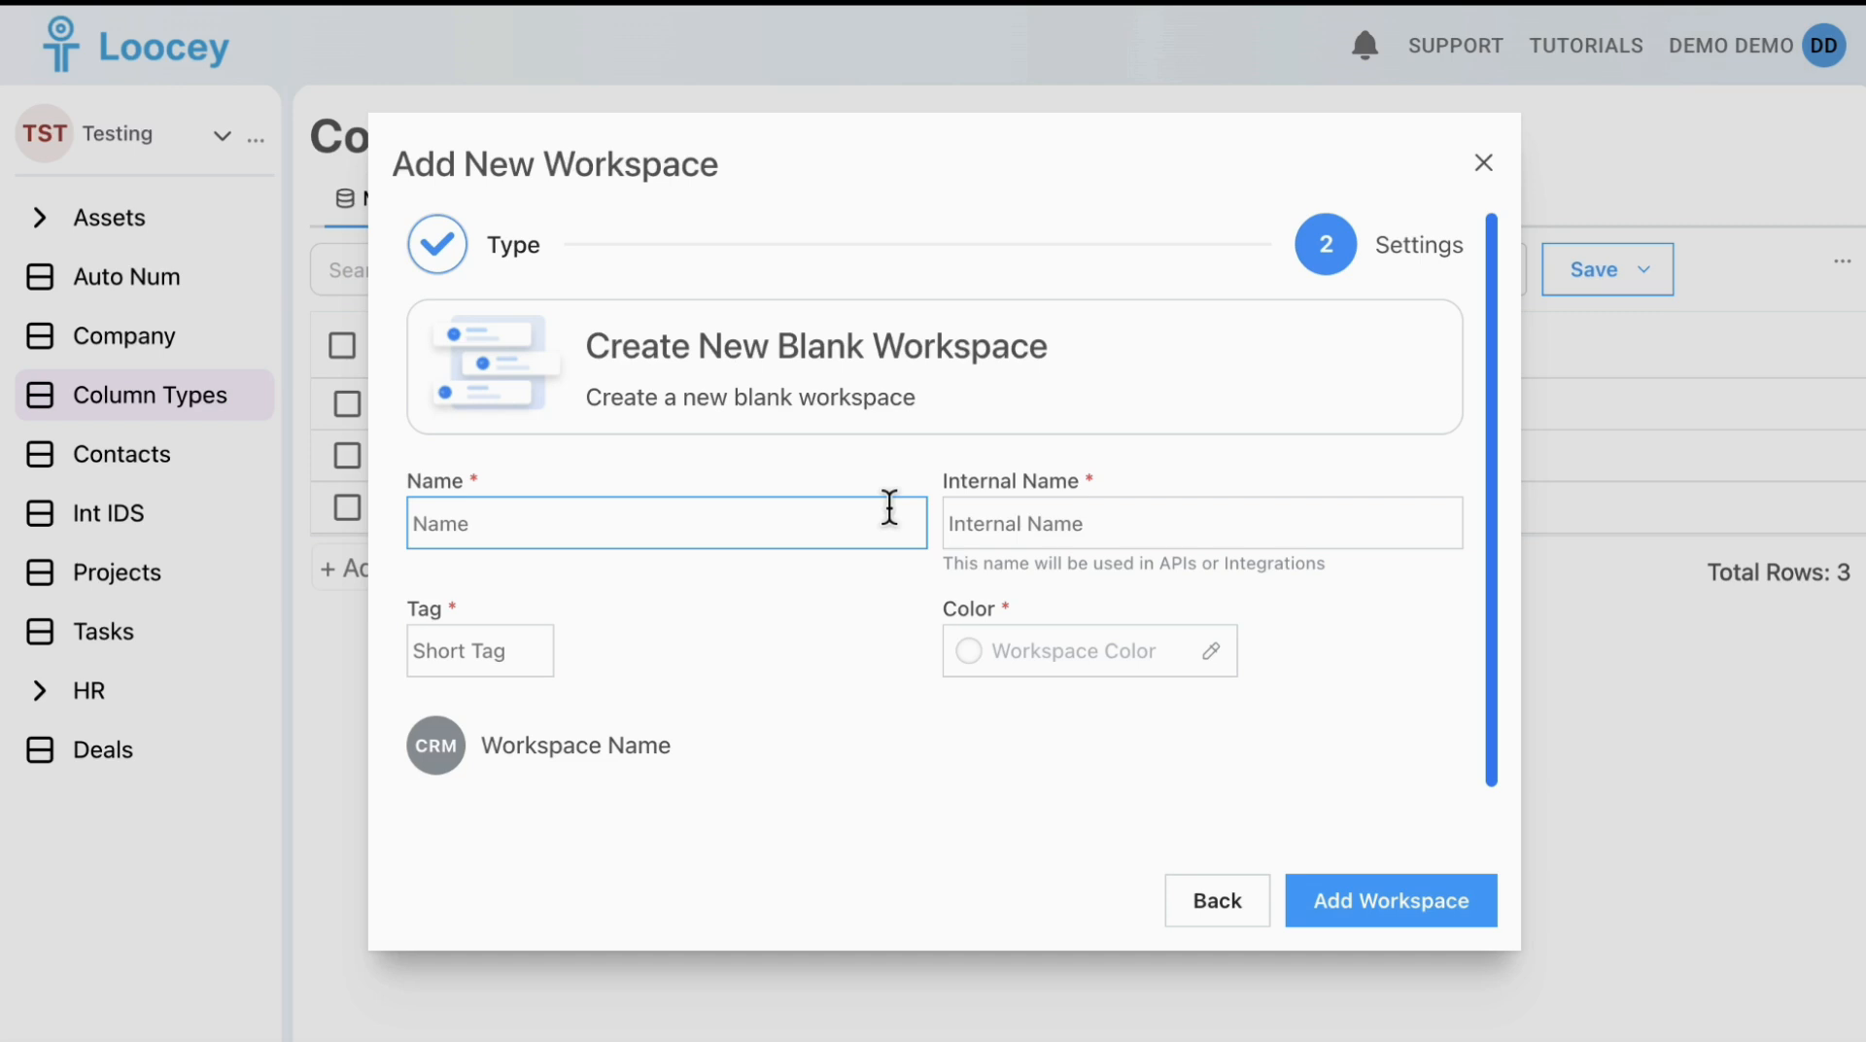
type("Assets")
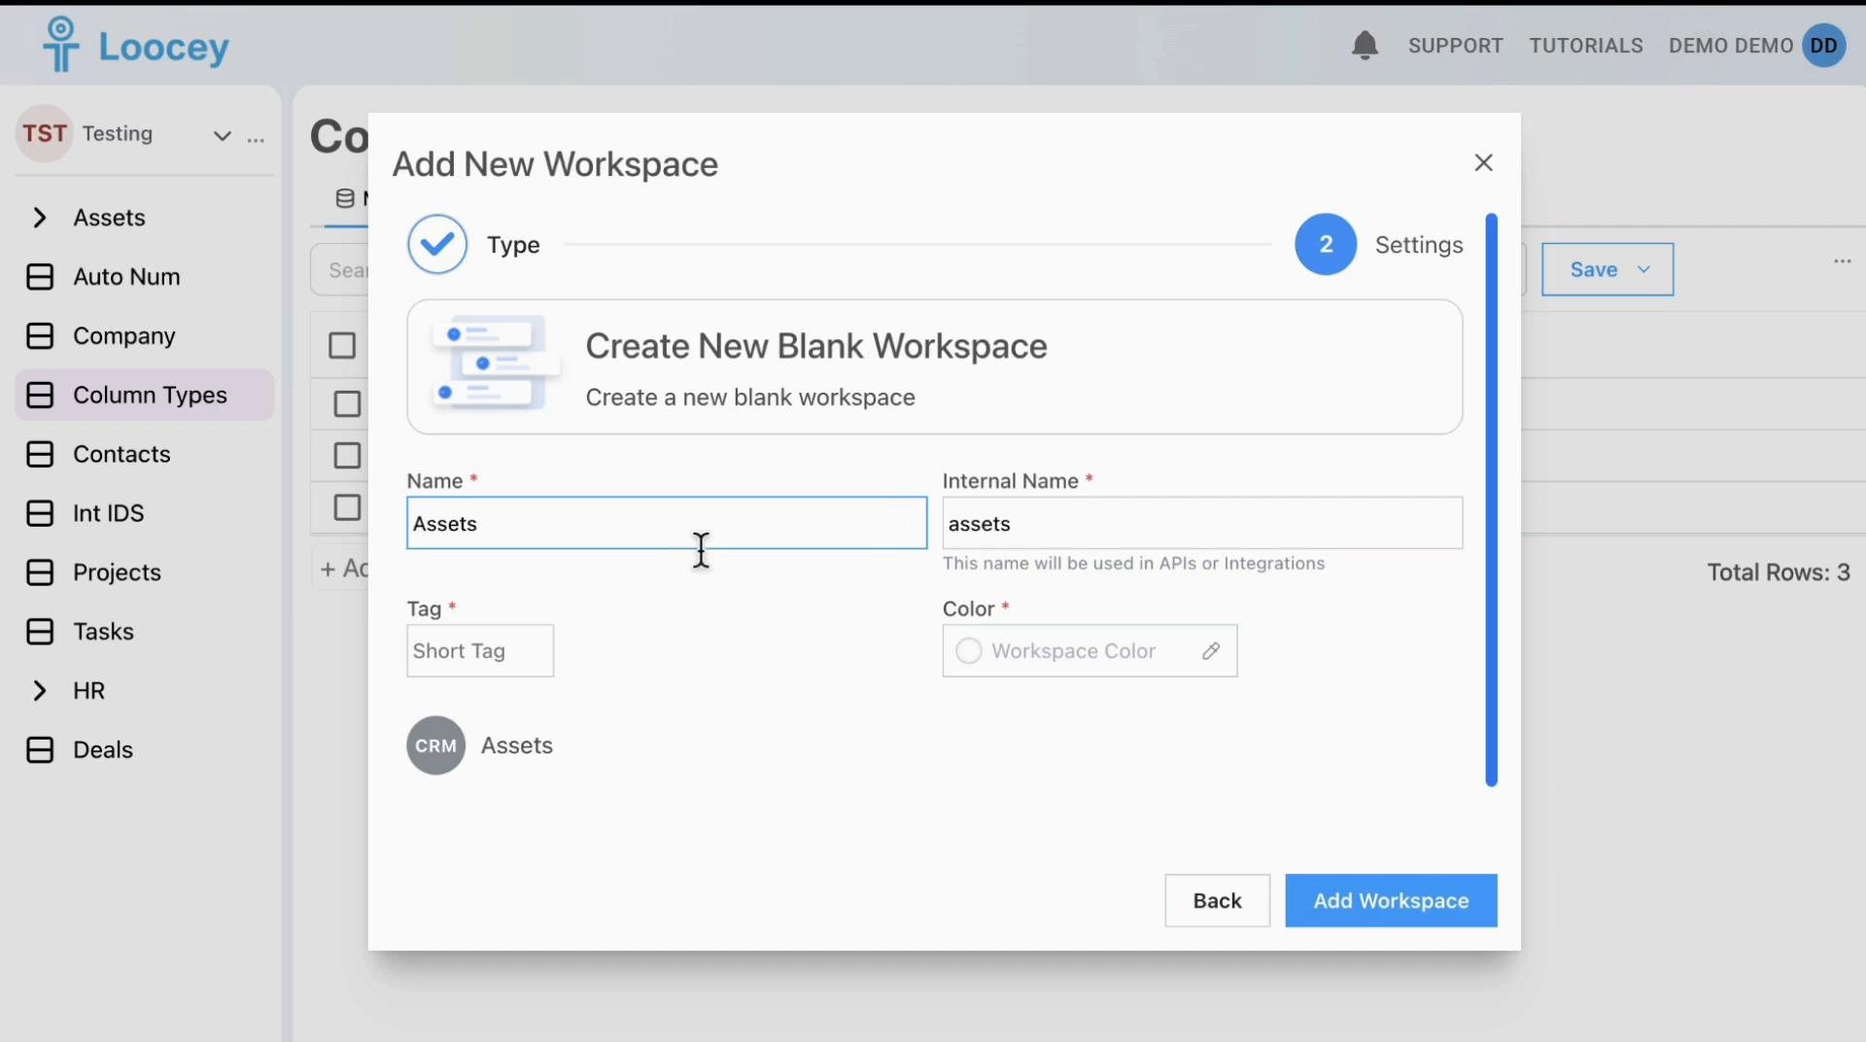
left_click(1133, 472)
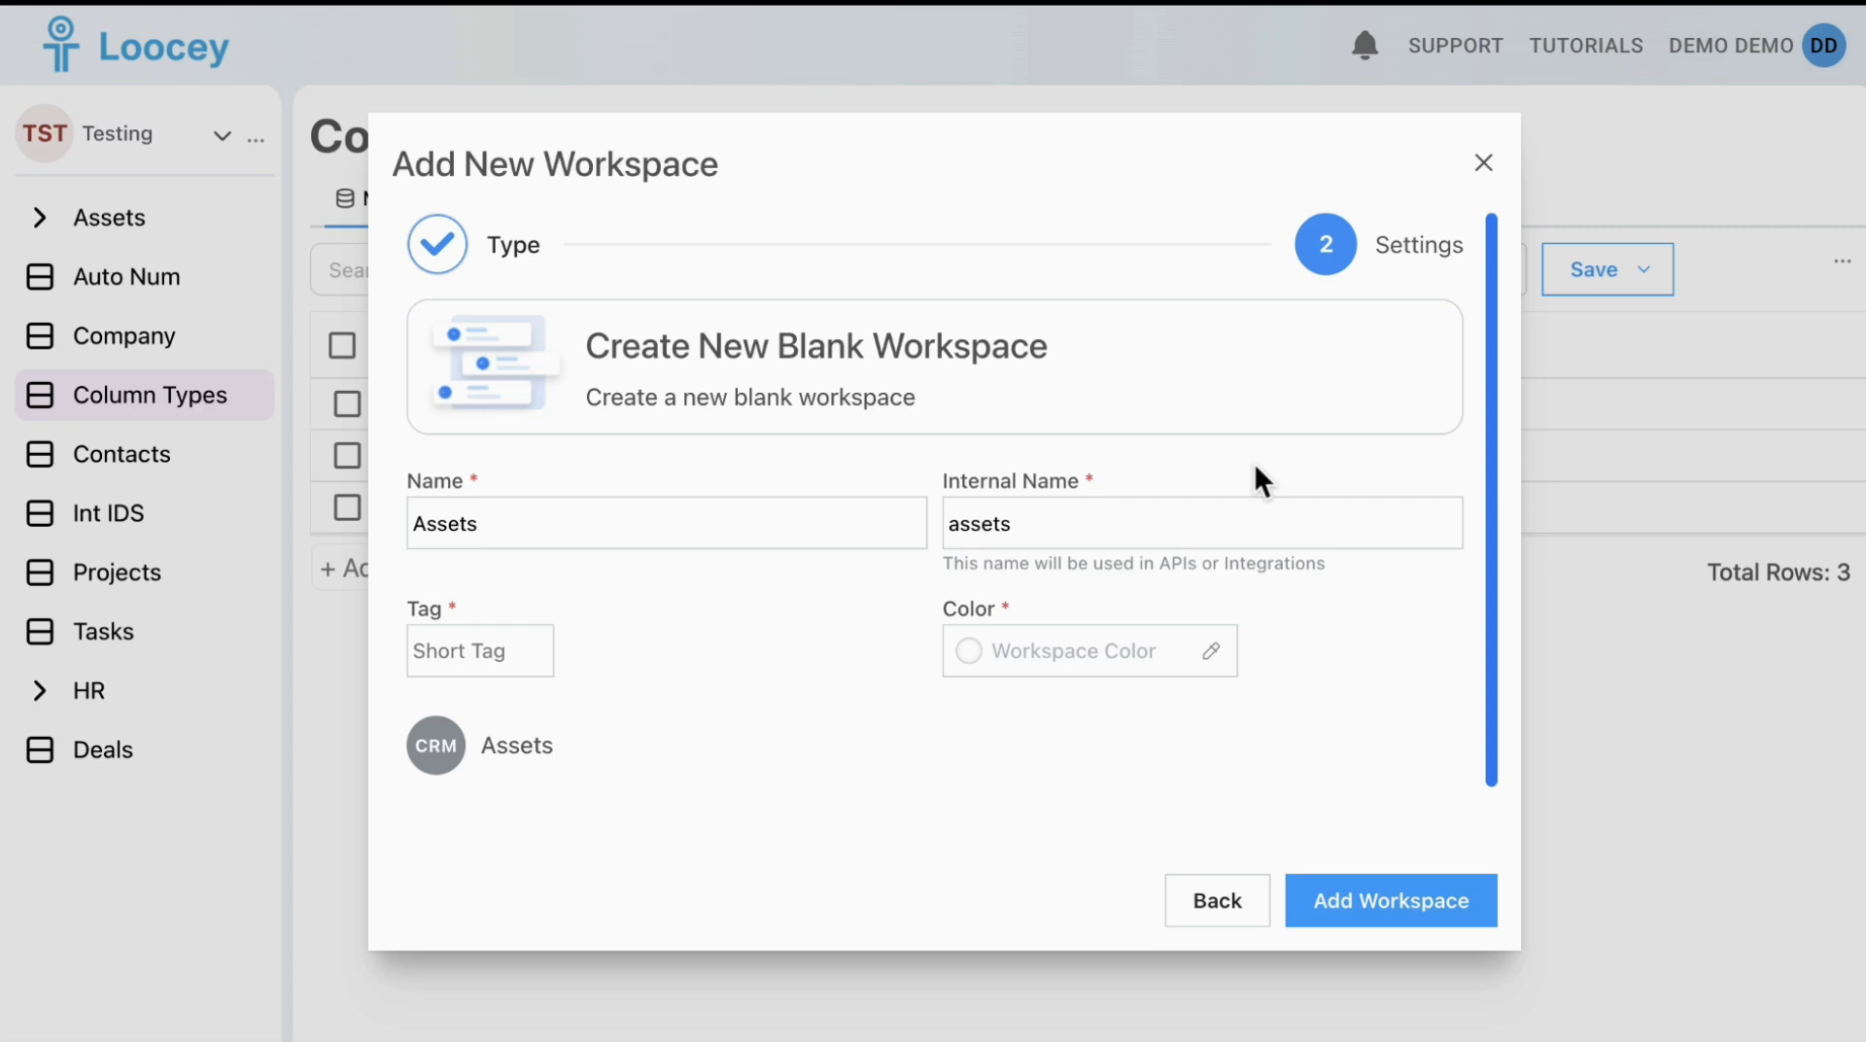
Give the new workspace the tag AST and the green color #40c057, and add it
left_click(480, 651)
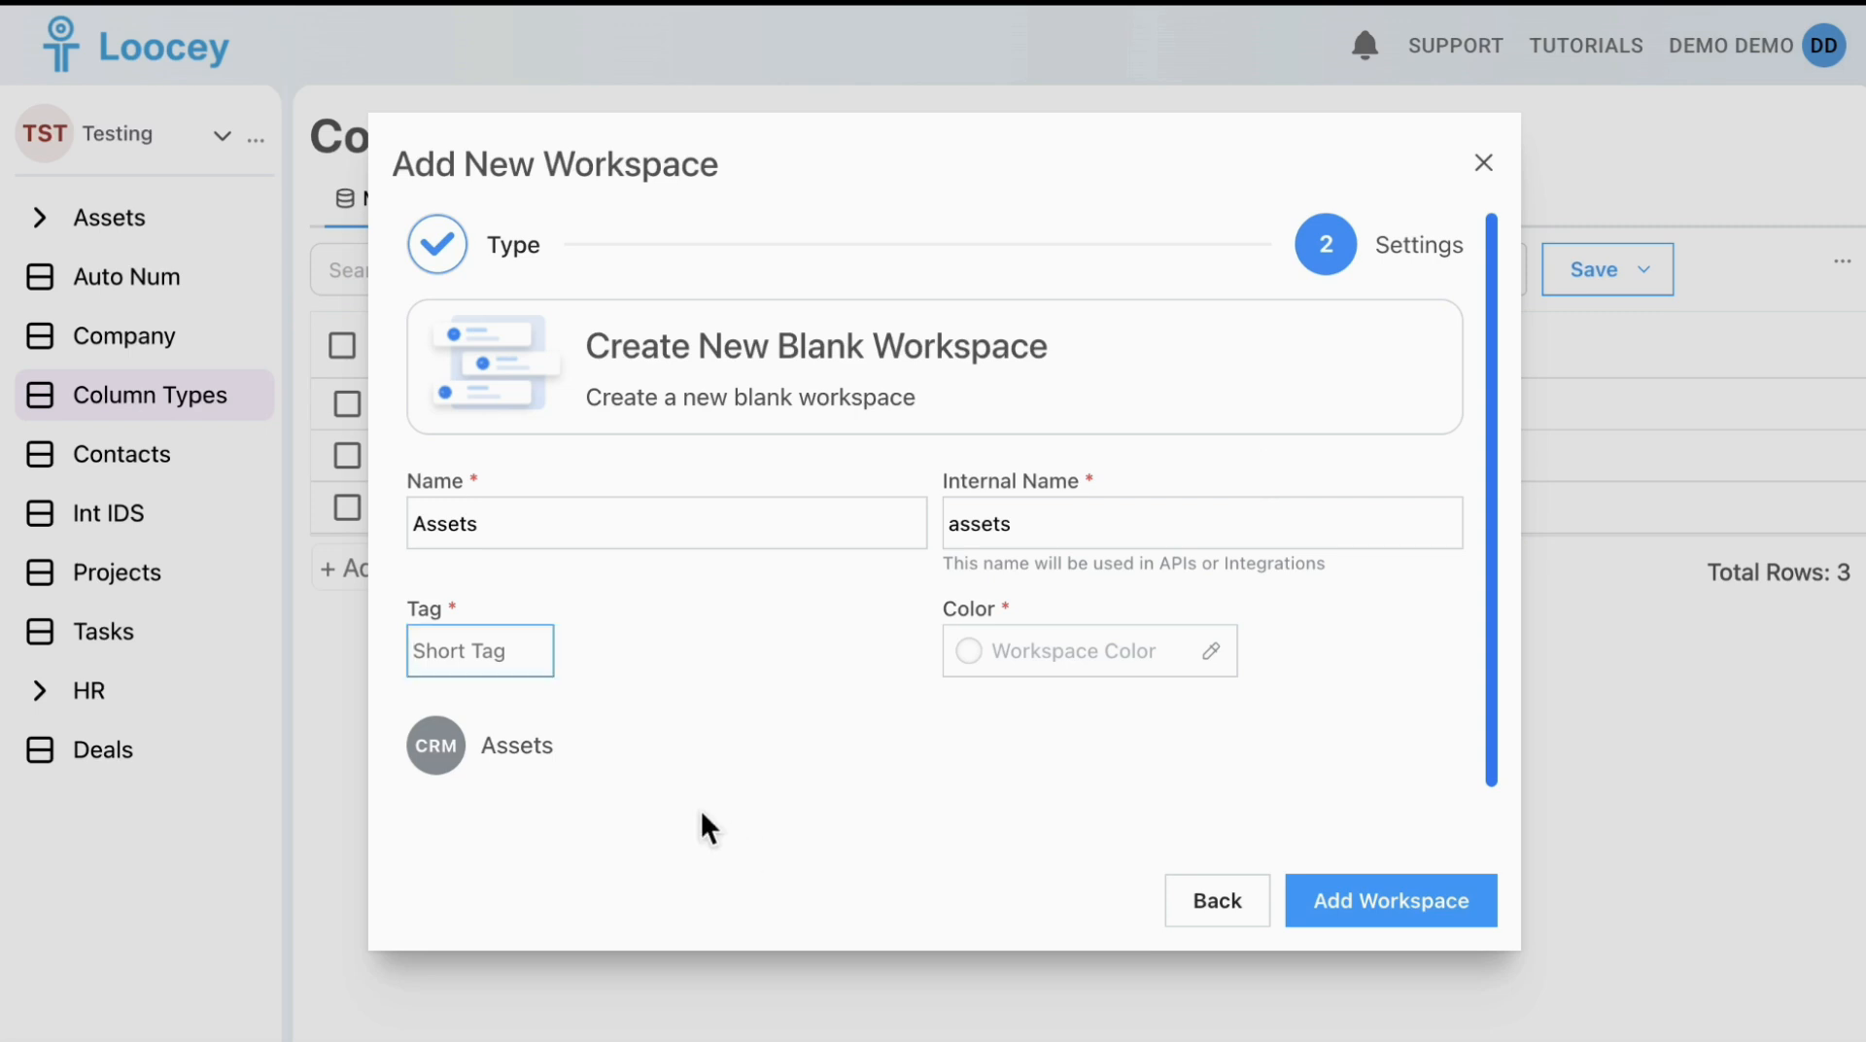
type("AST")
left_click(653, 753)
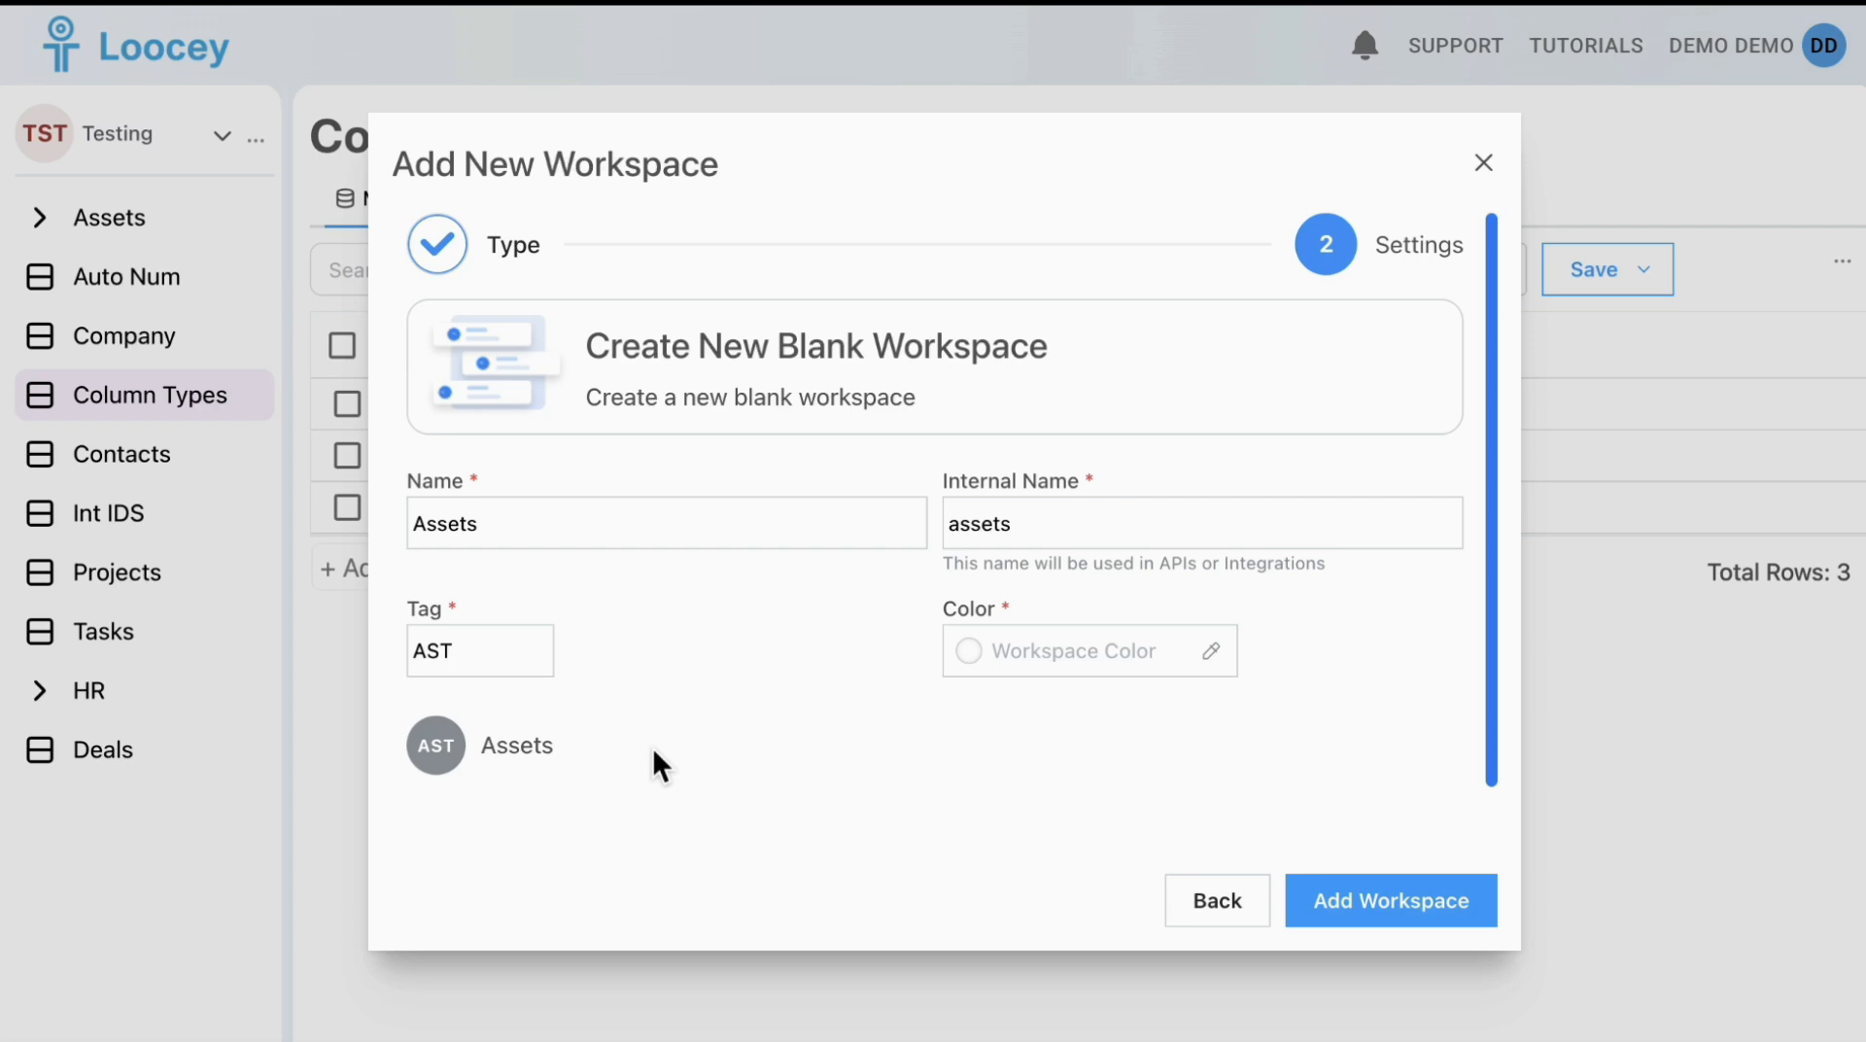
left_click(1122, 688)
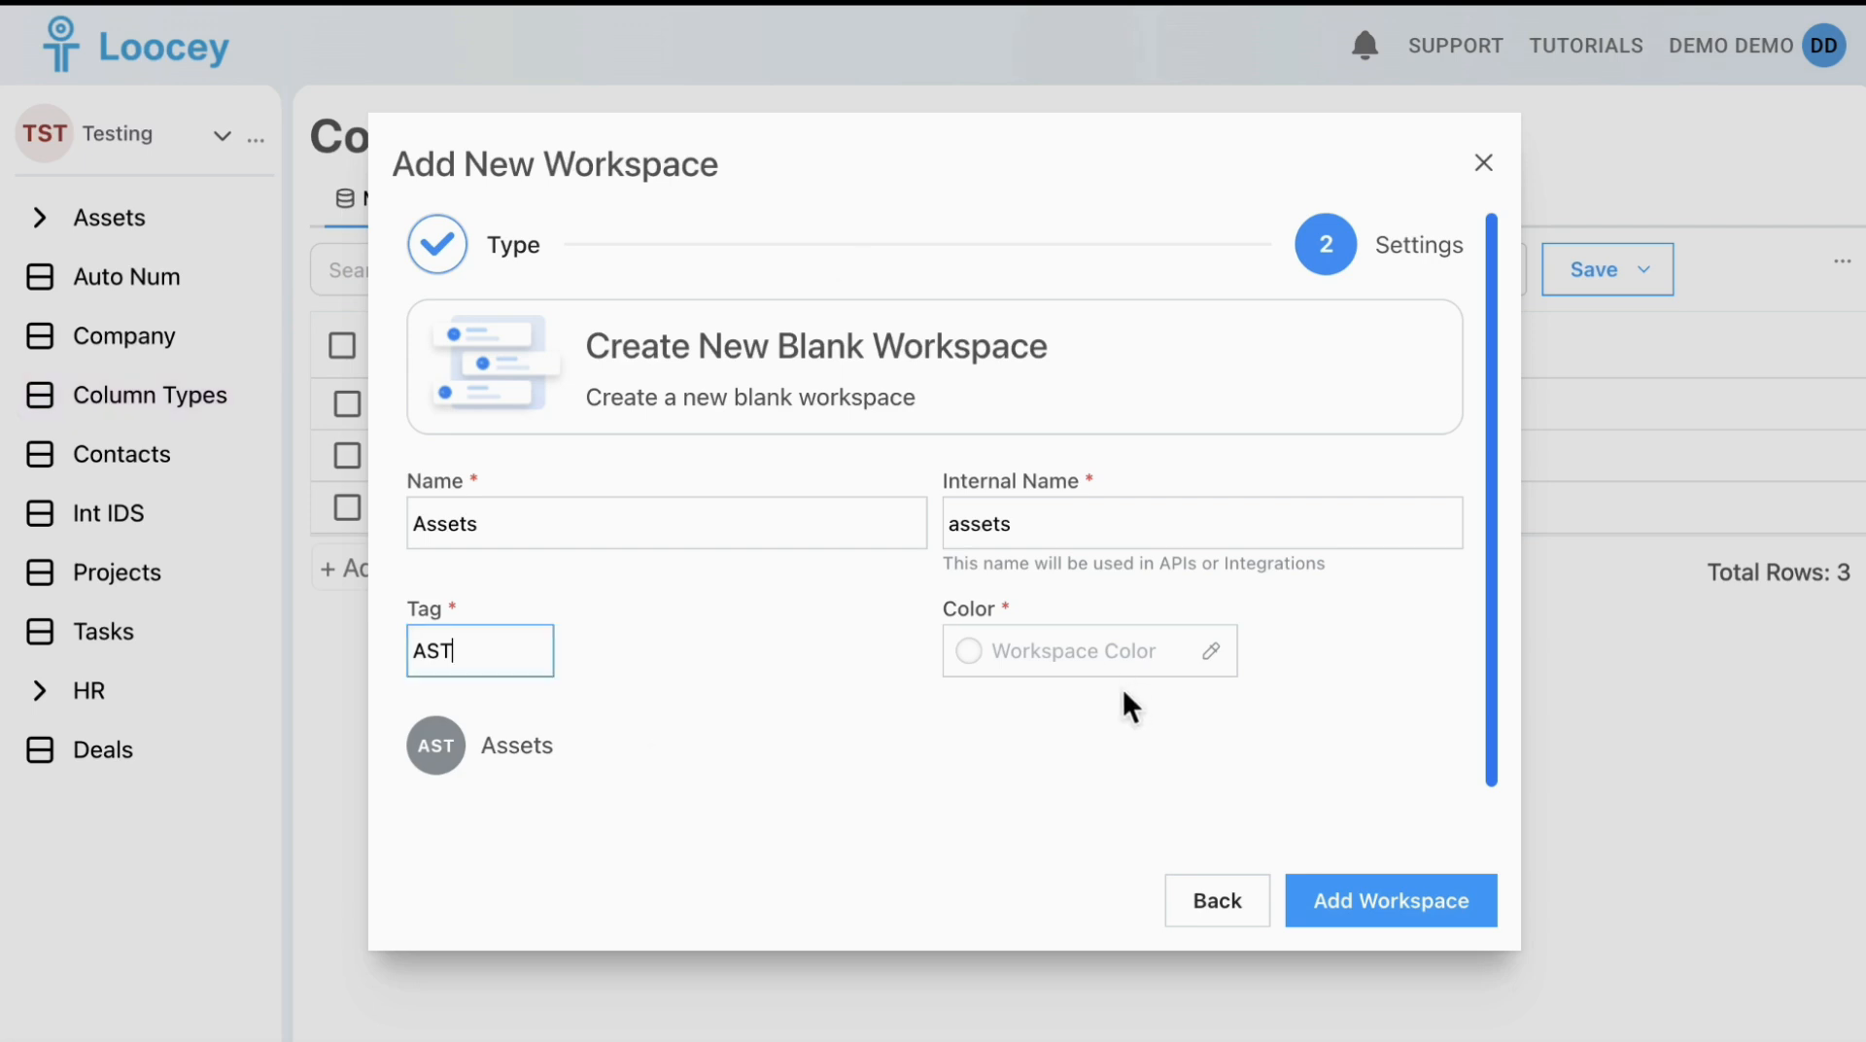
left_click(1107, 714)
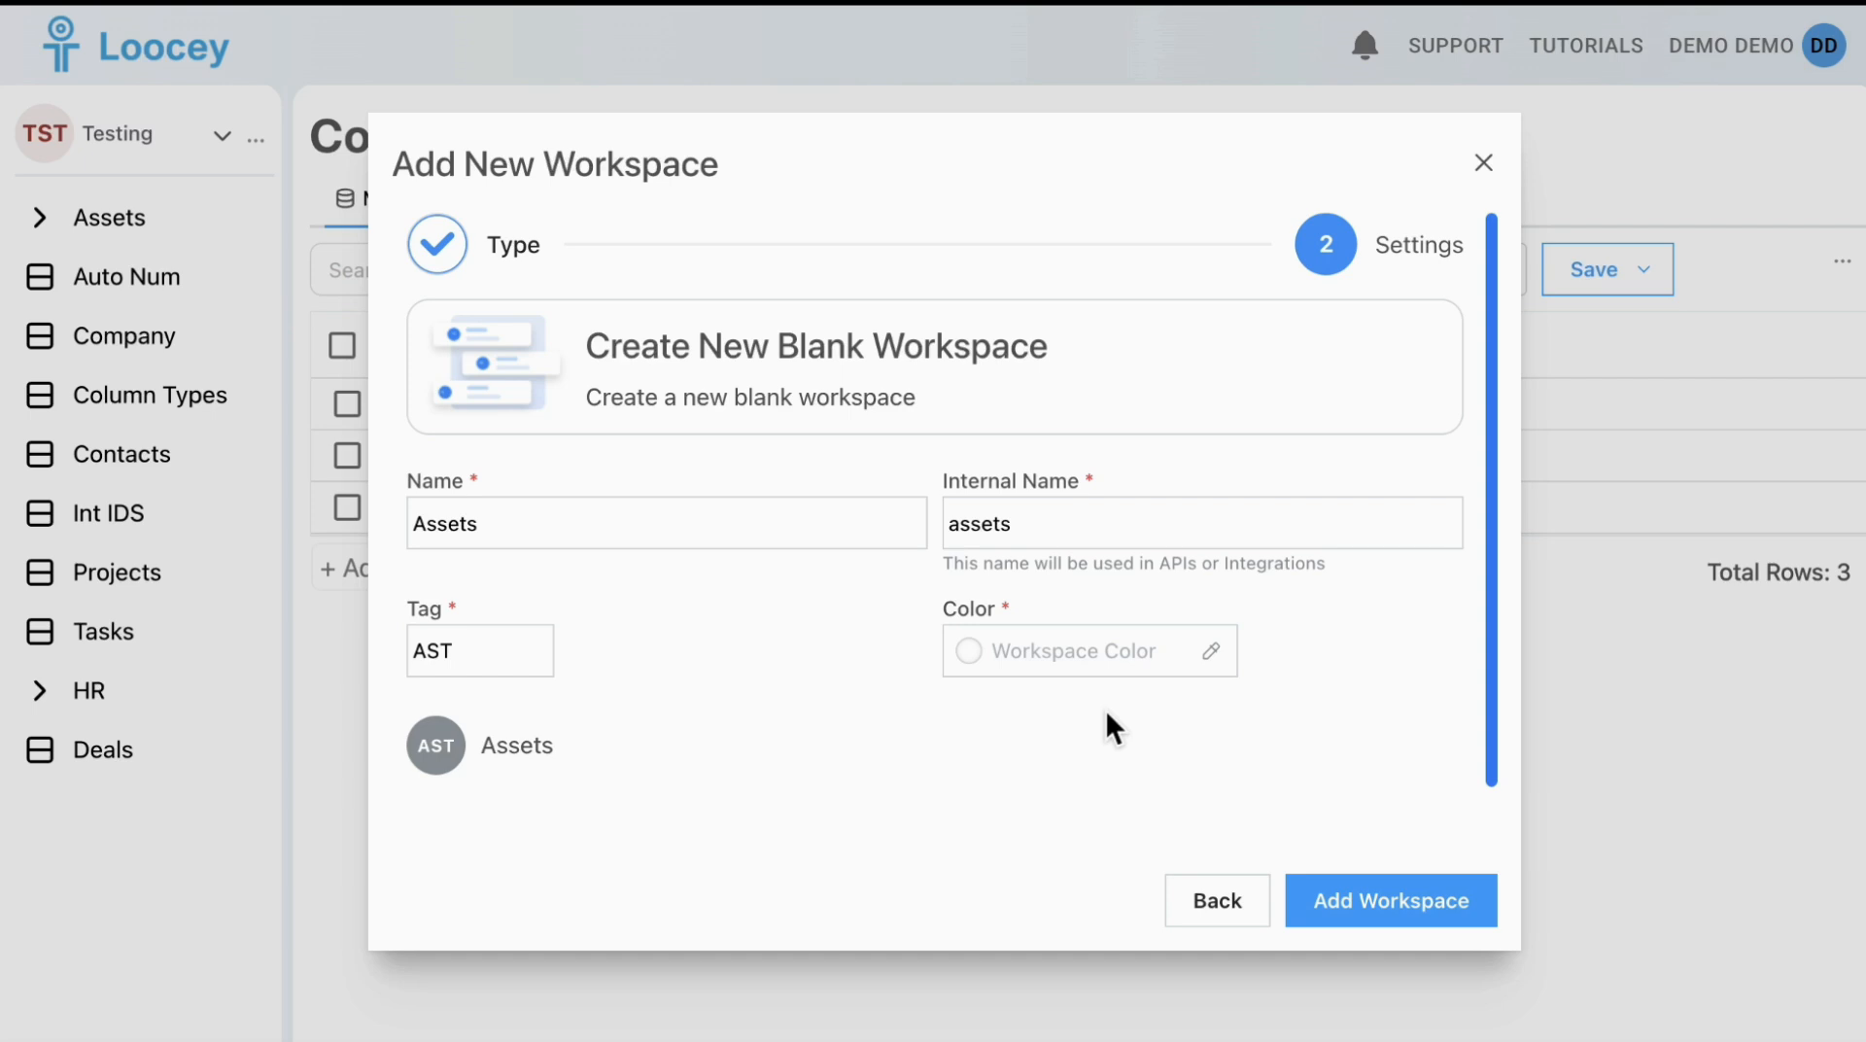
left_click(1024, 661)
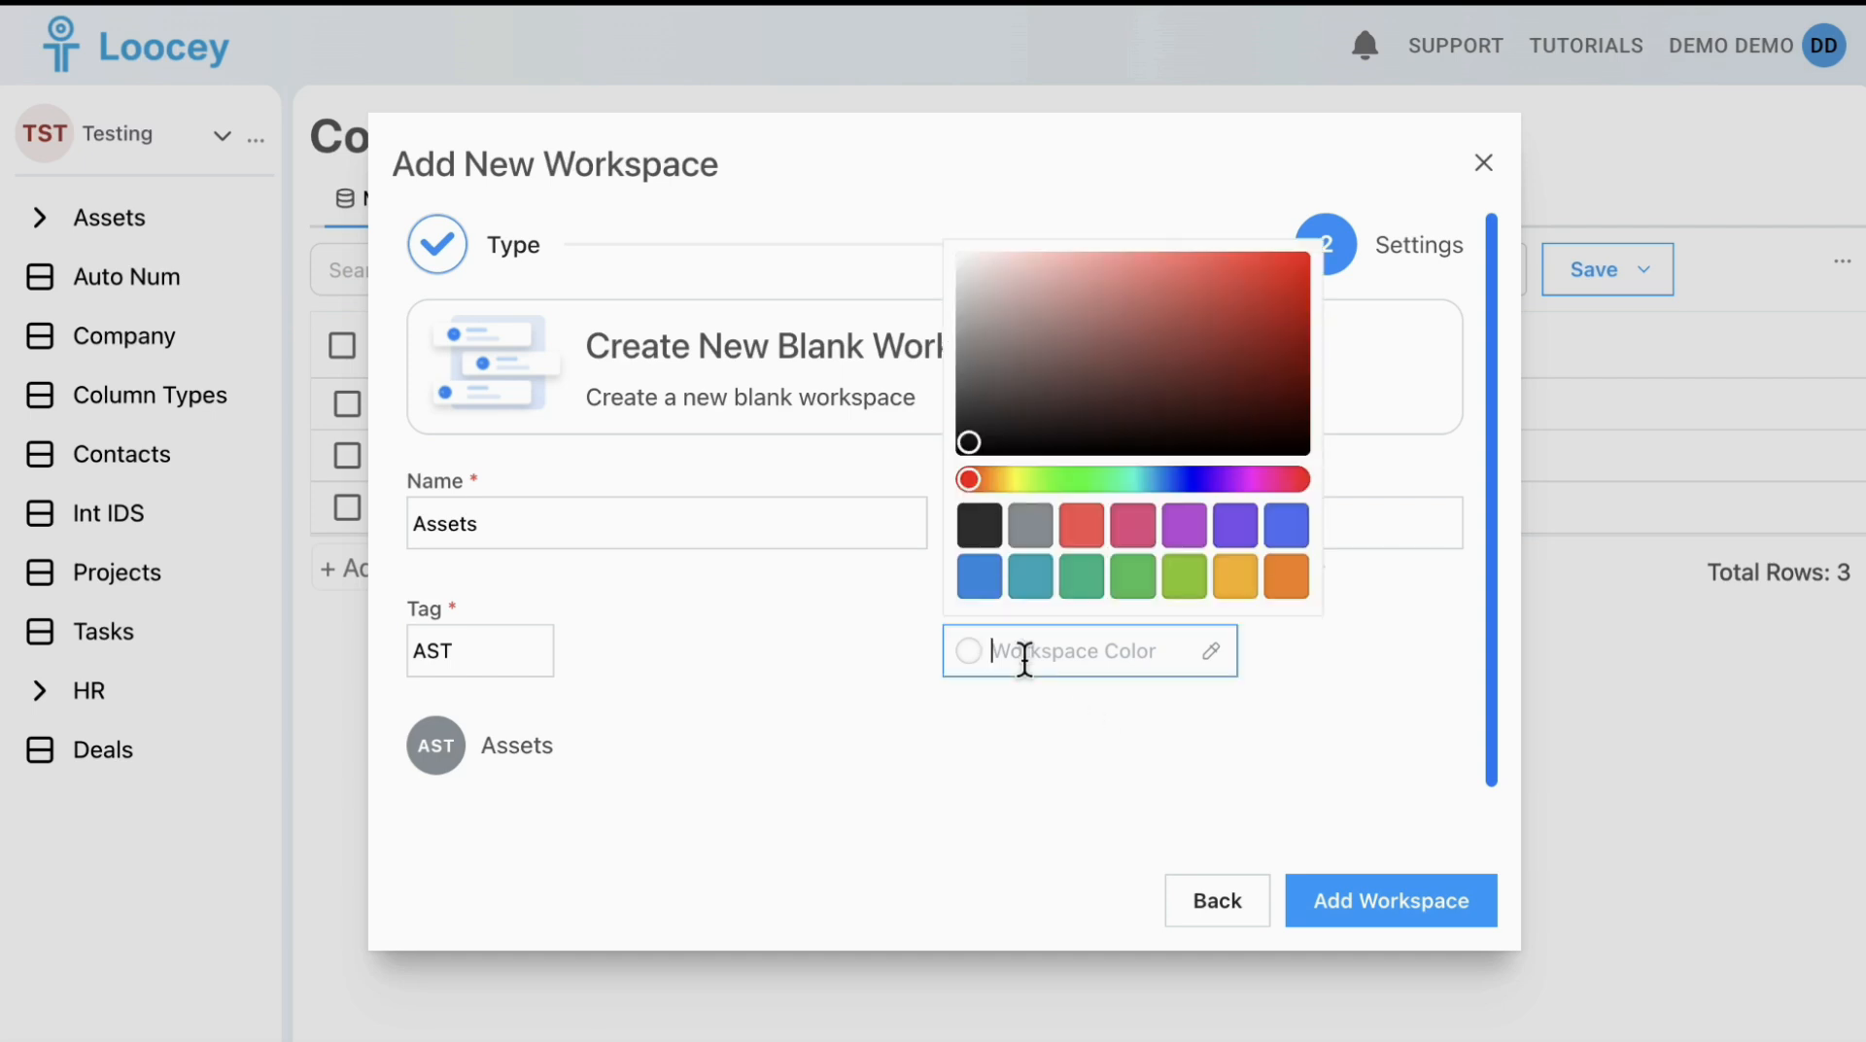
left_click(1133, 581)
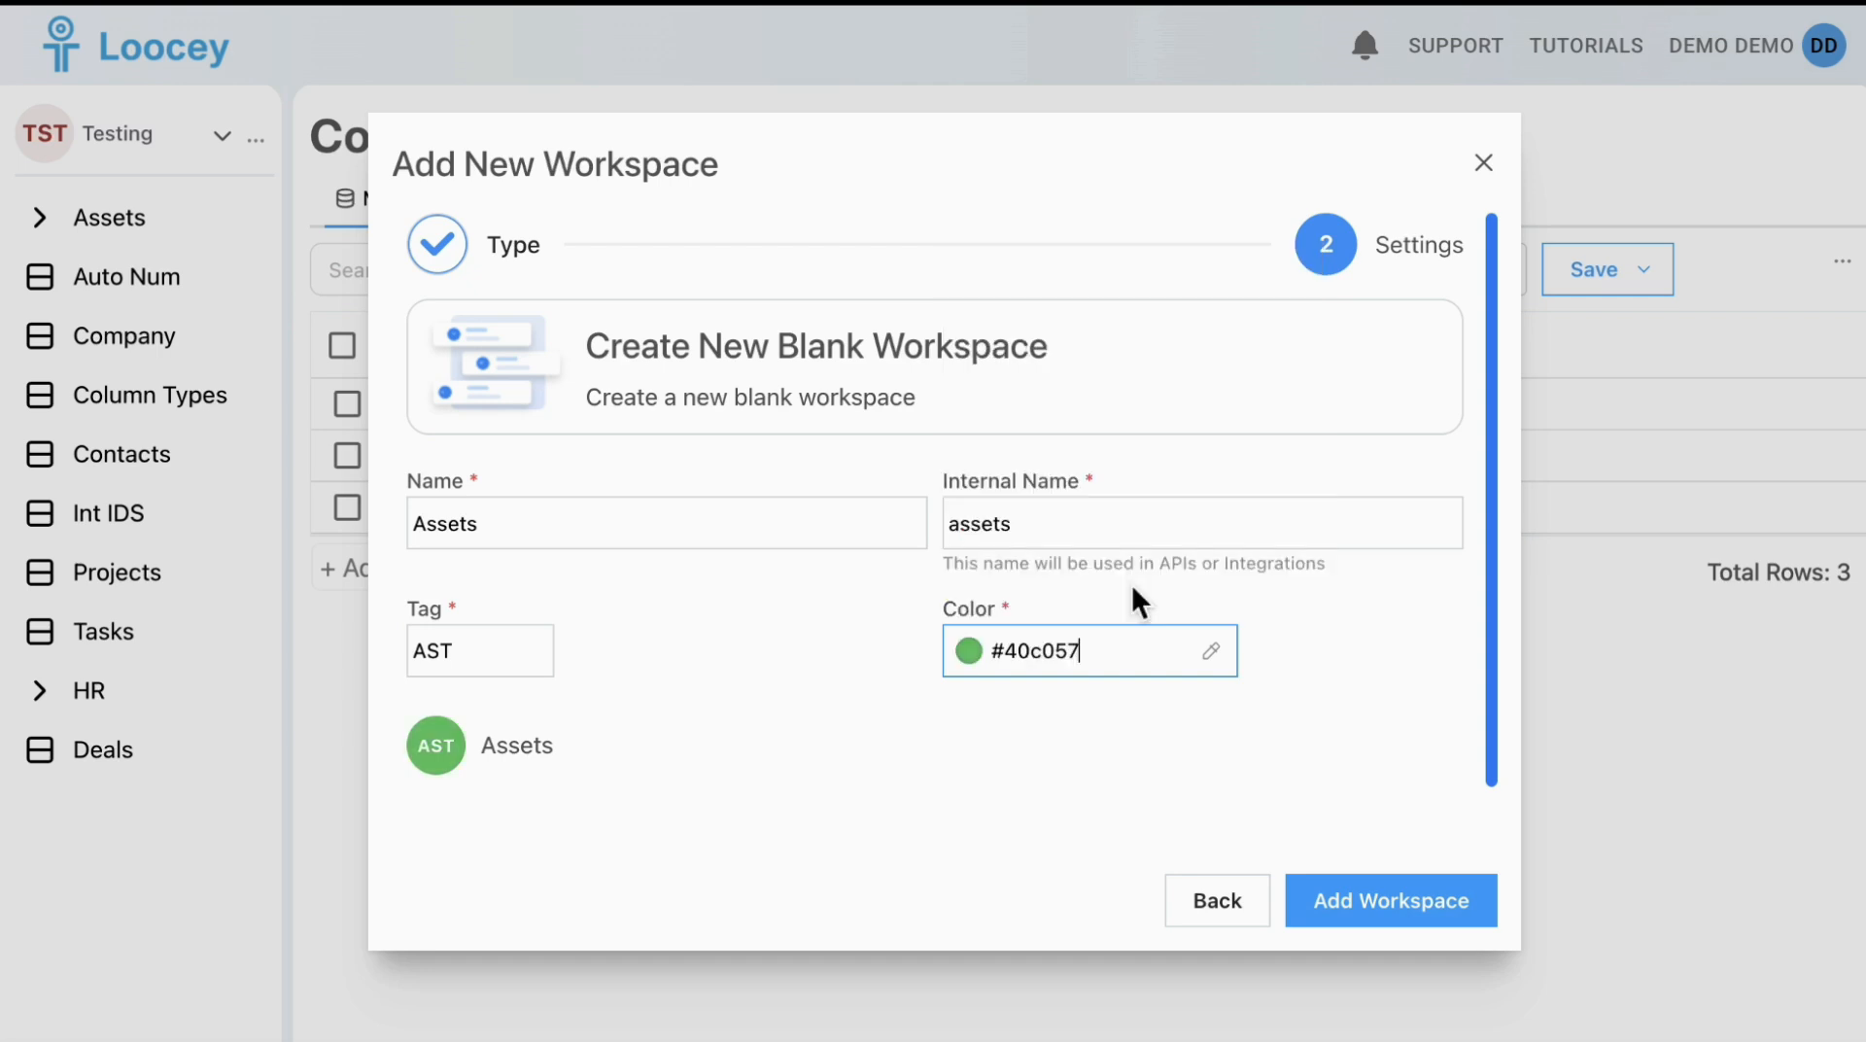
left_click(1425, 925)
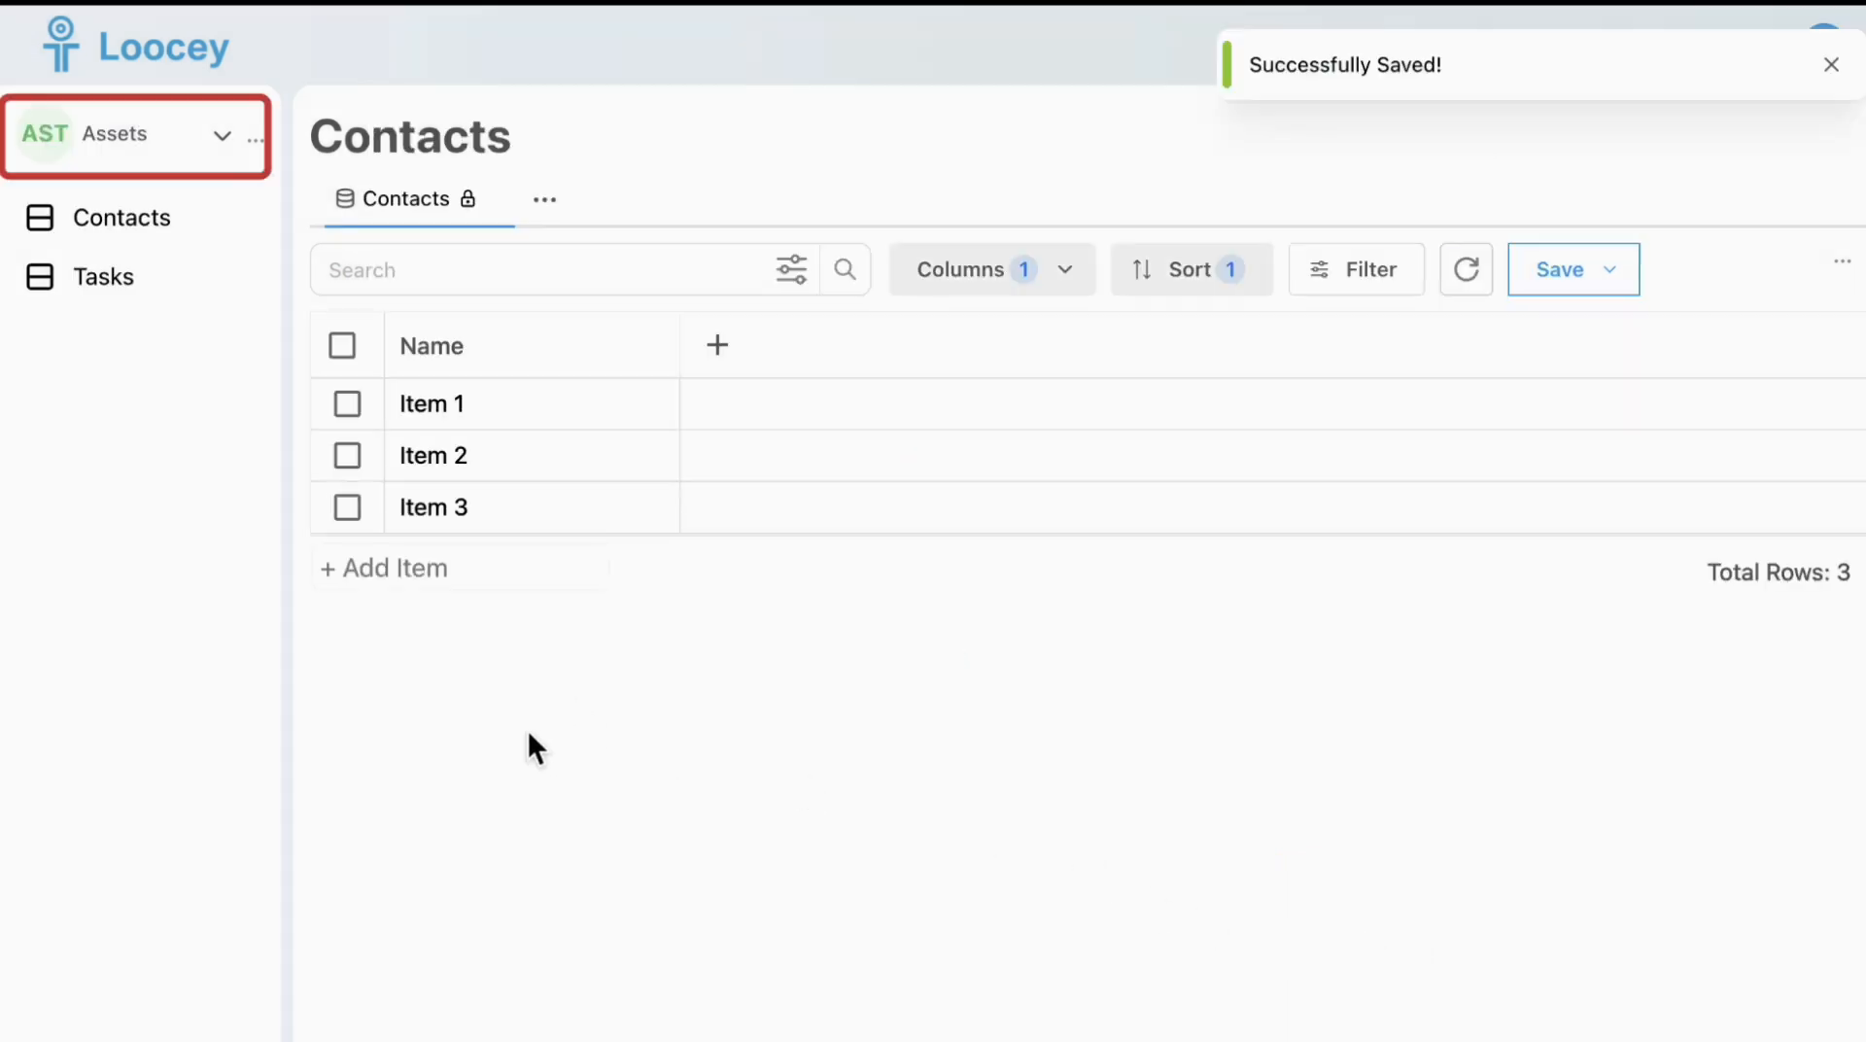
Try the name "Assets 1" in the Assets workspace's settings, remove the added text, and close without saving
left_click(256, 142)
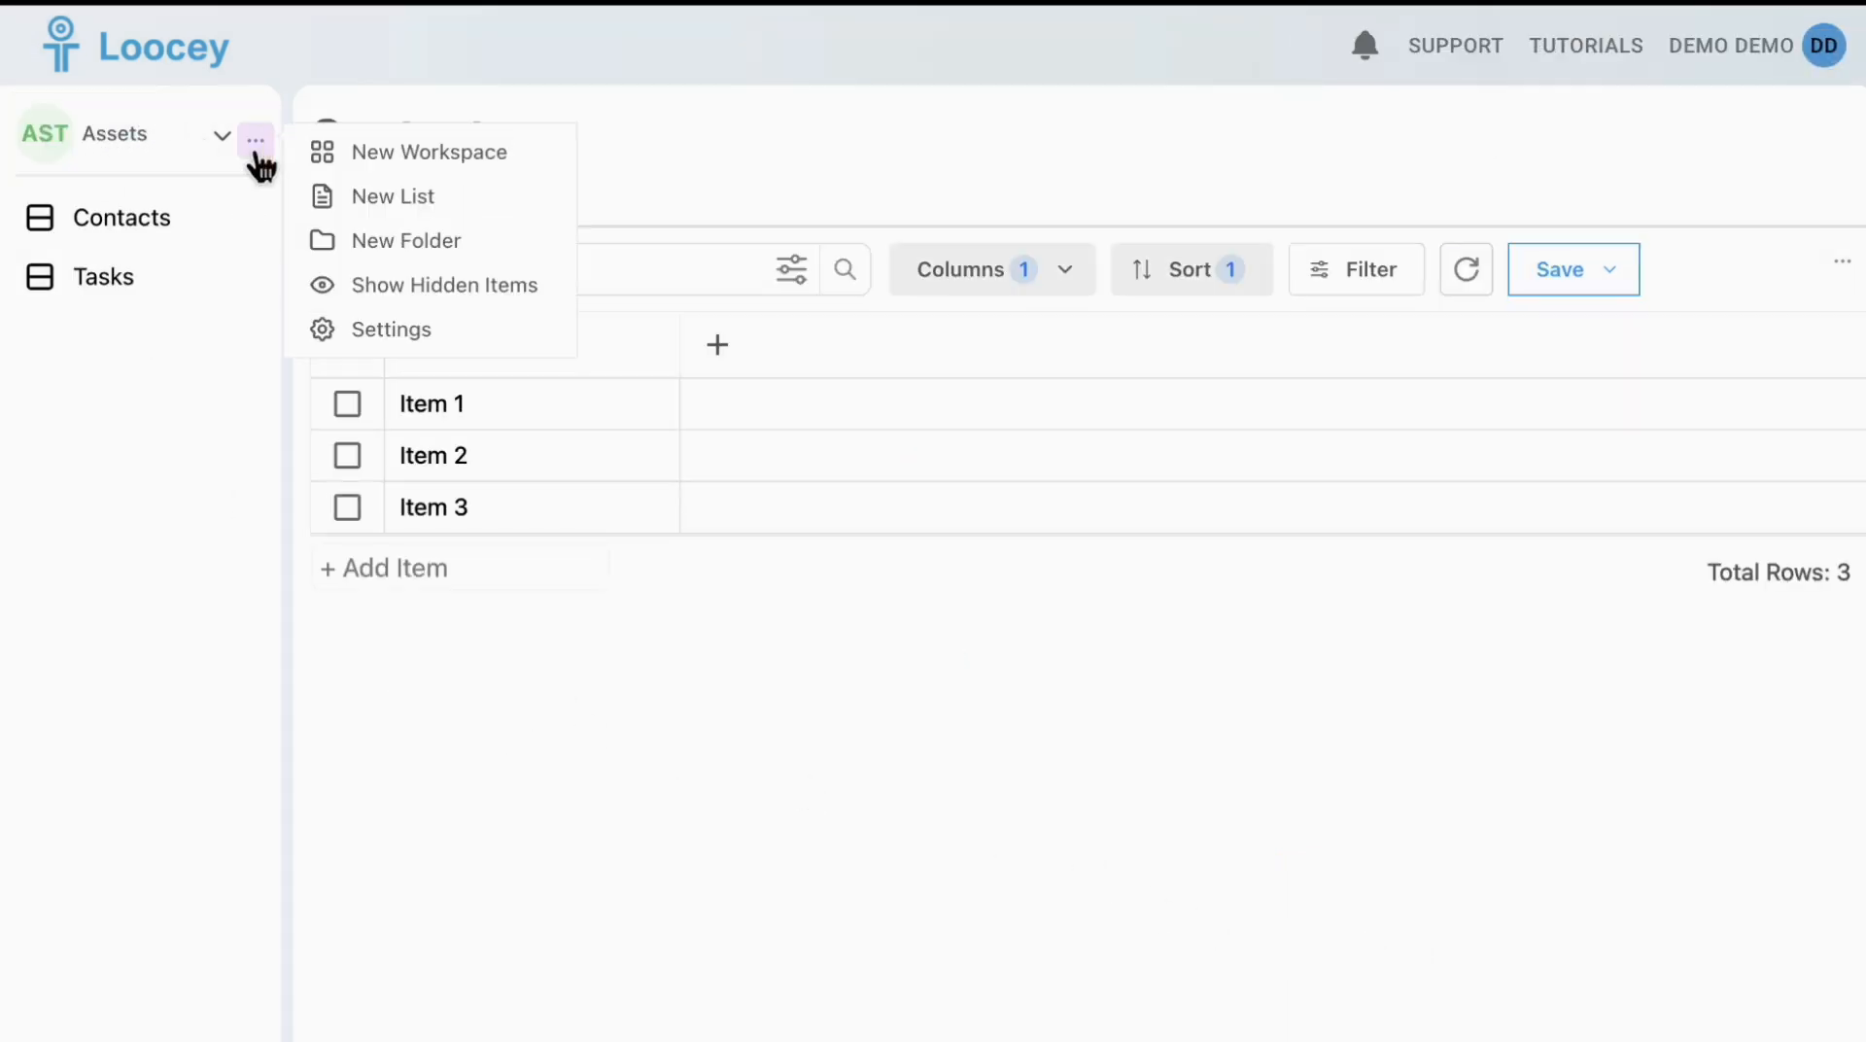
left_click(359, 329)
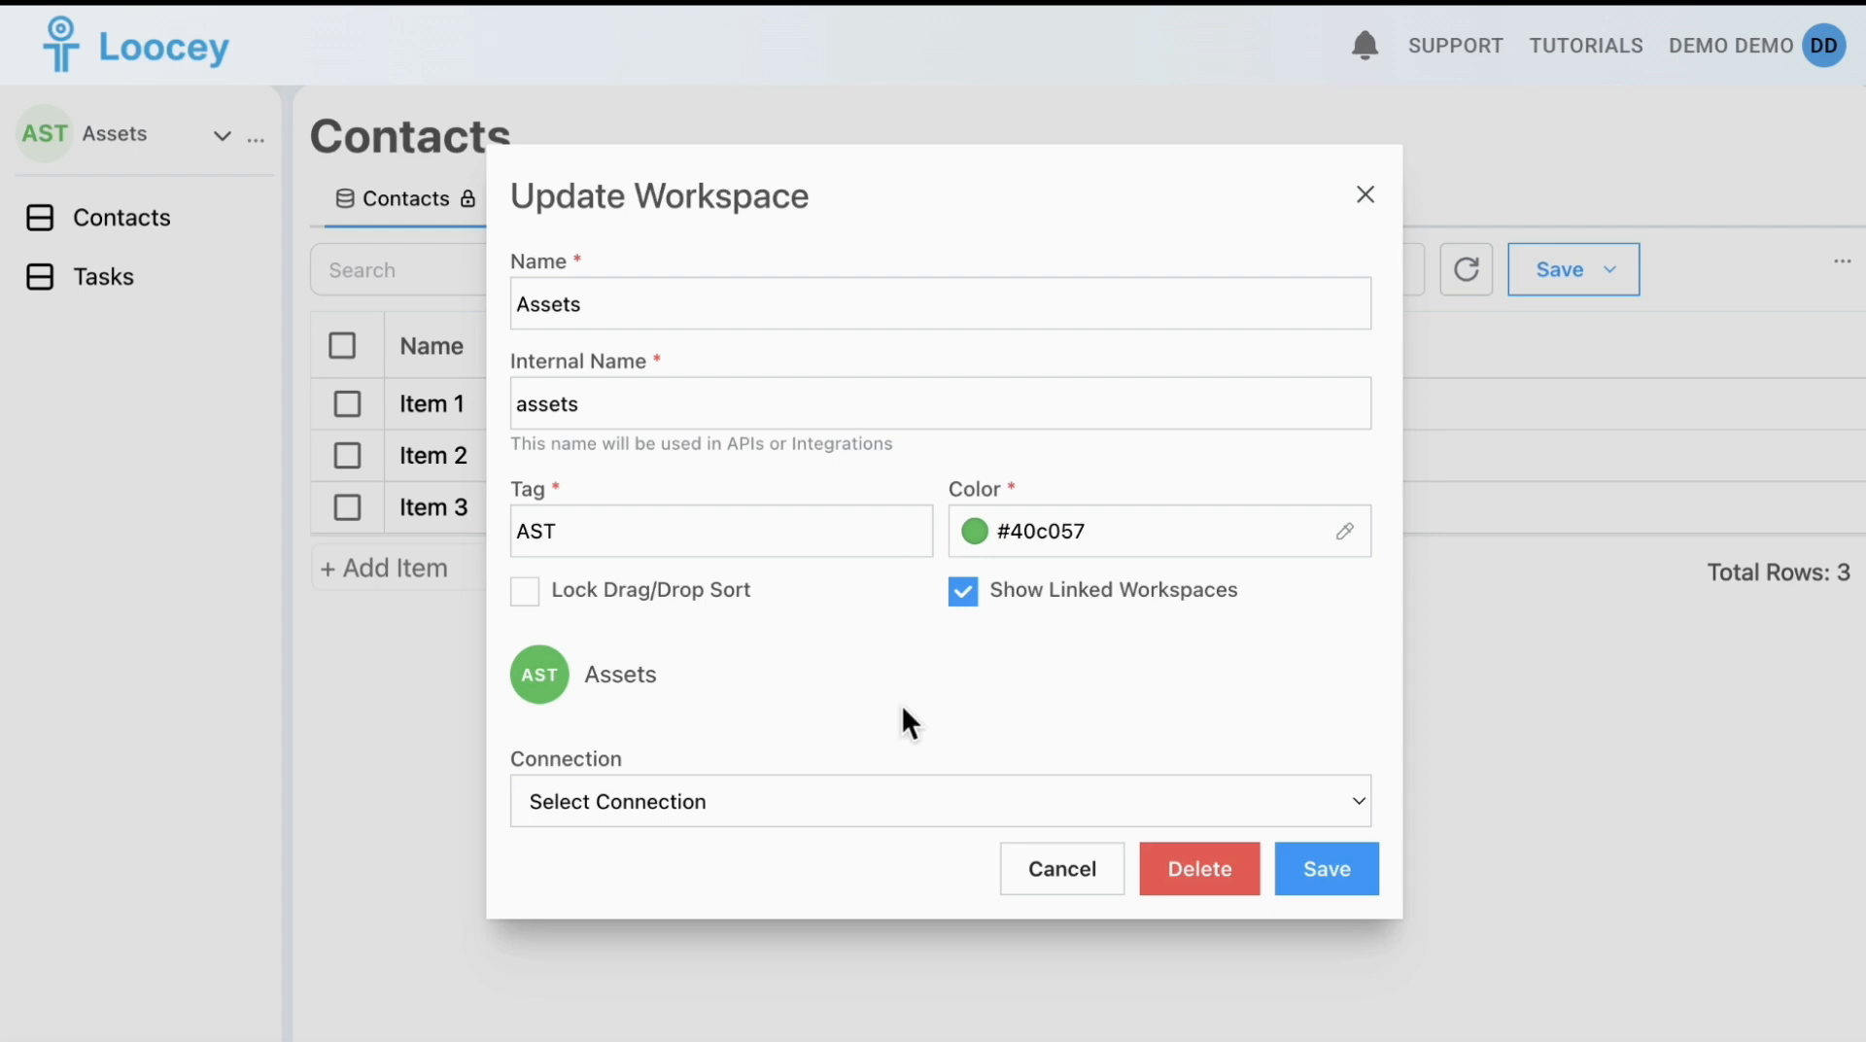
left_click(622, 305)
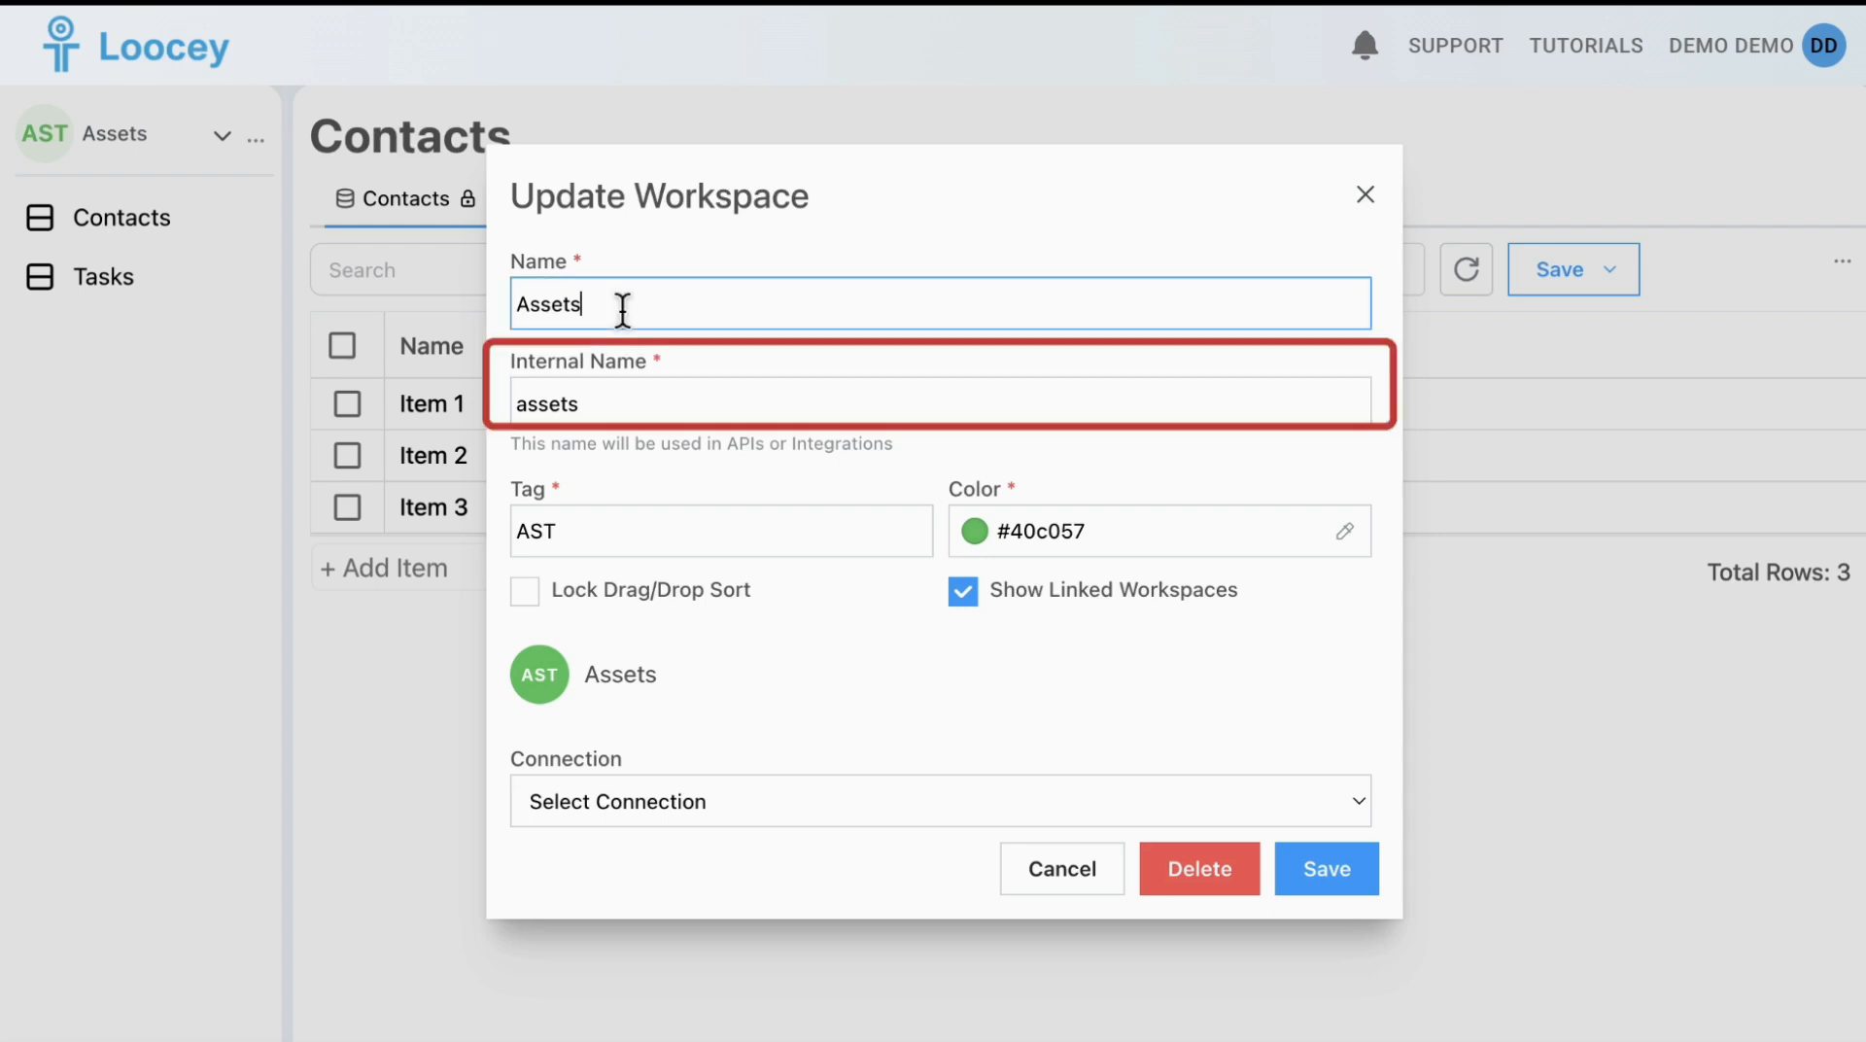
type("1")
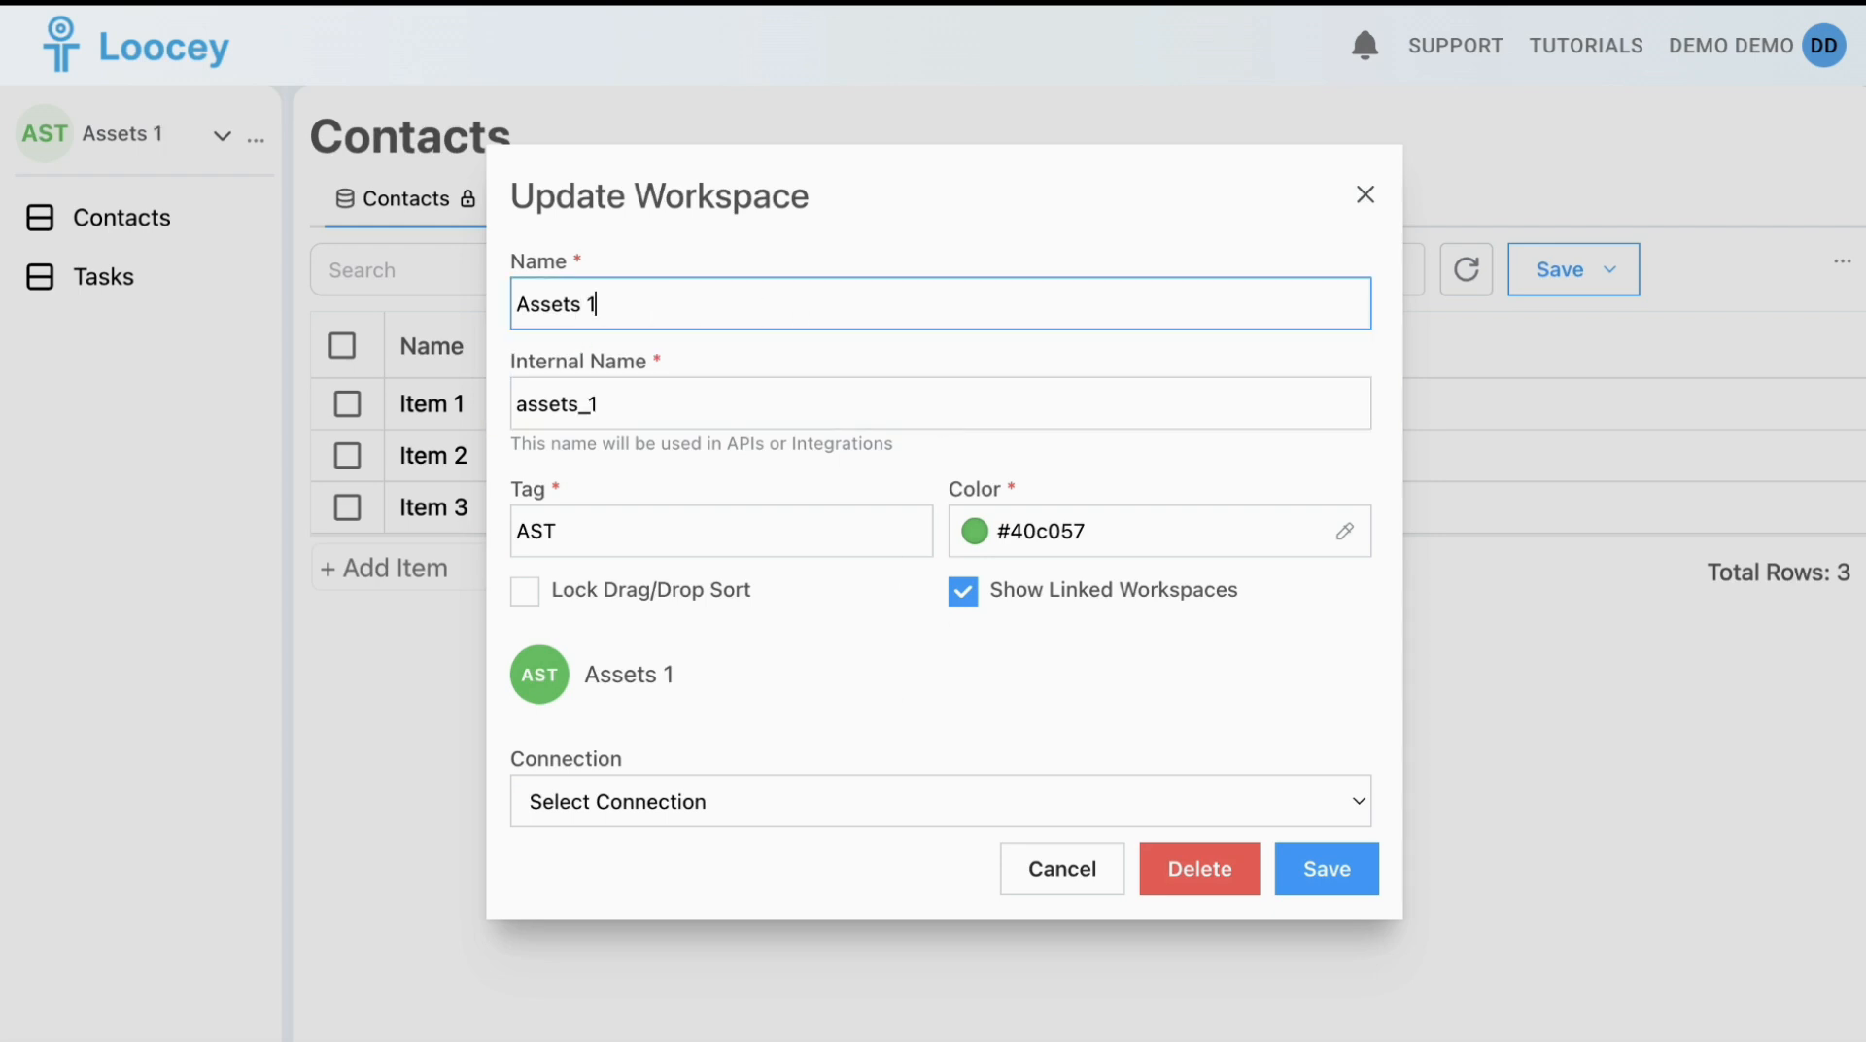
key("BackSpace")
key("BackSpace")
left_click(1366, 195)
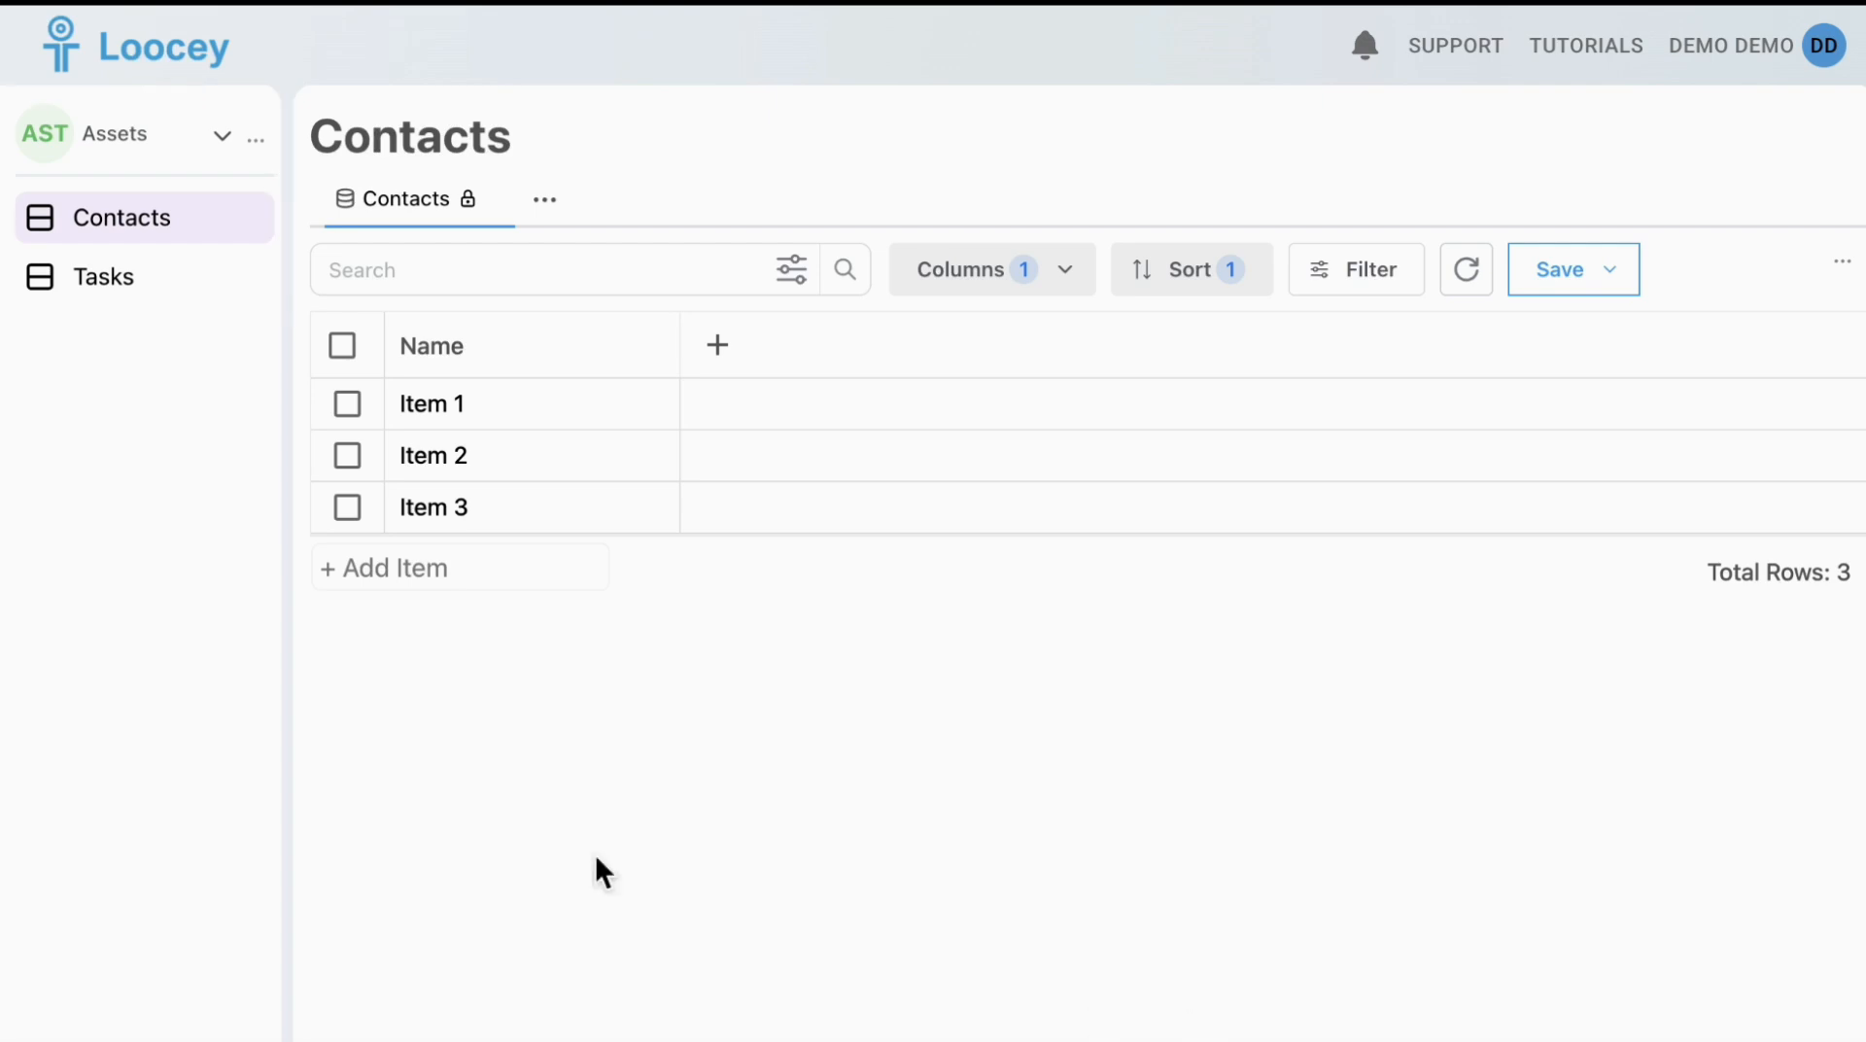
Create a new list named "Computers" in the Assets workspace
left_click(255, 139)
left_click(353, 210)
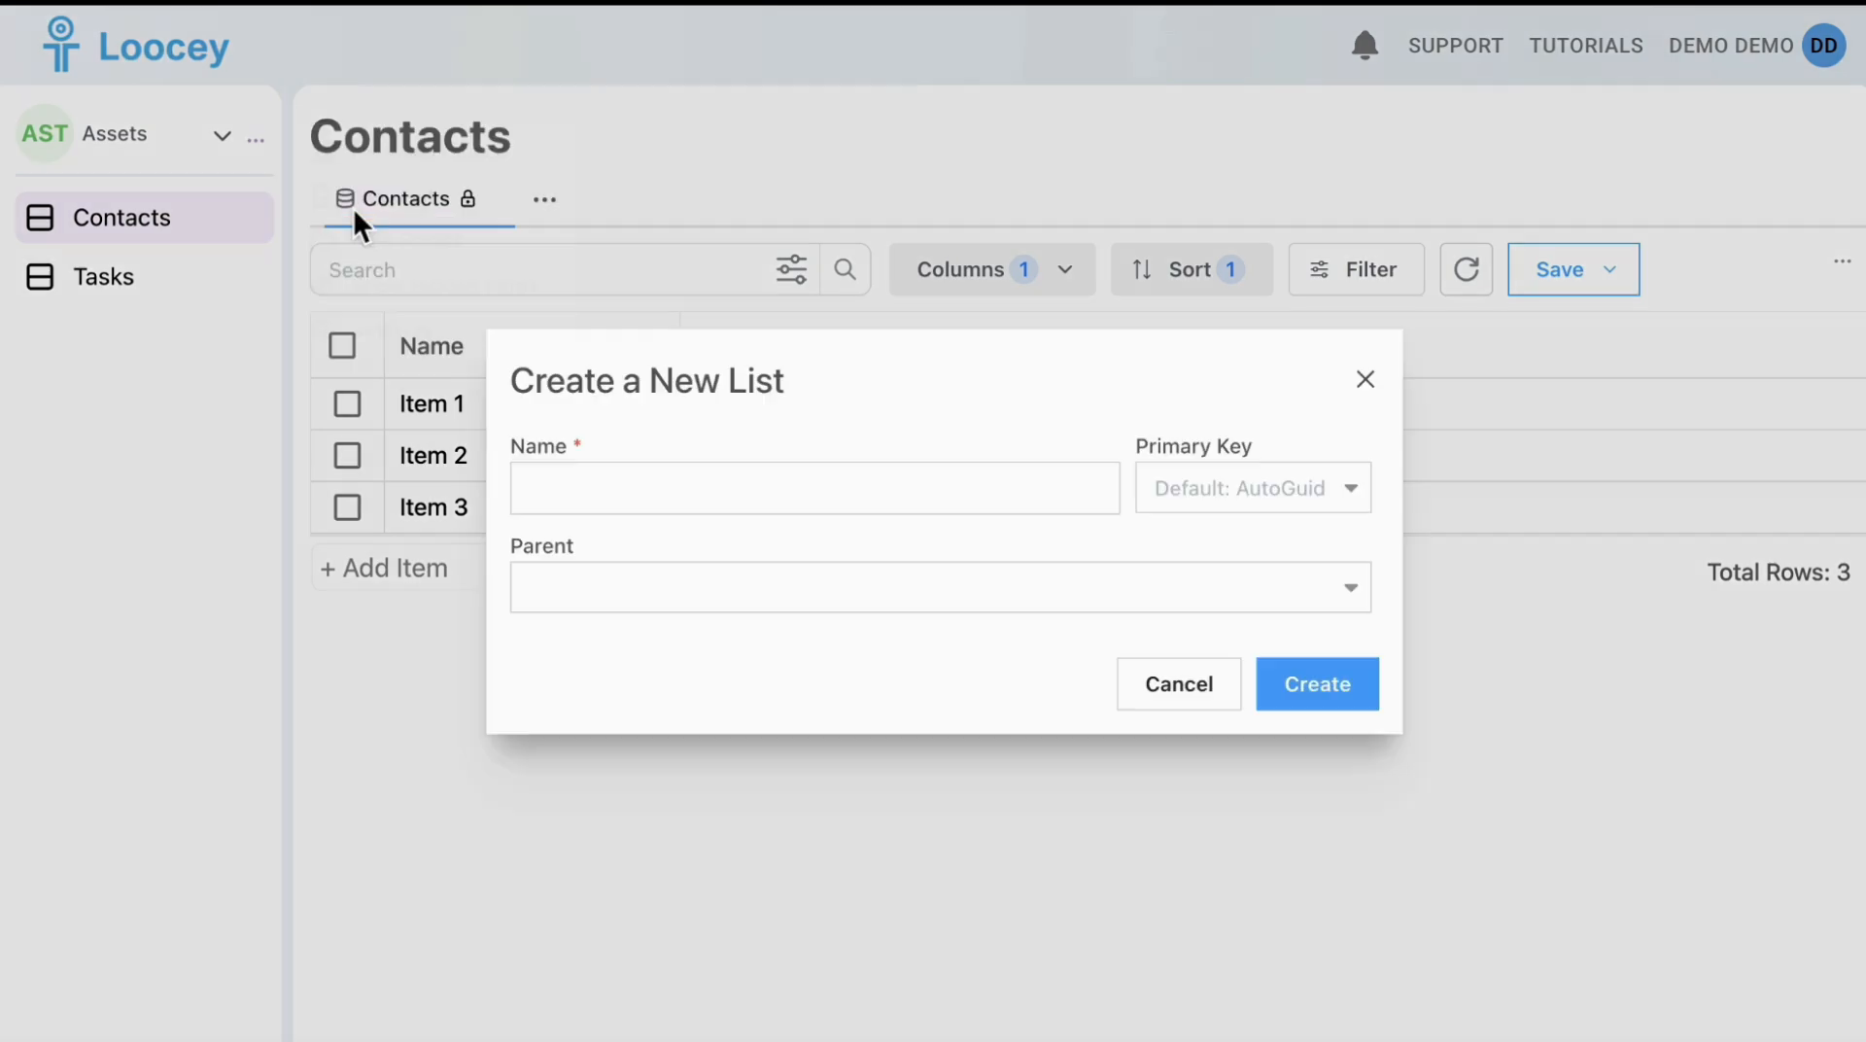
left_click(635, 476)
type("Computers")
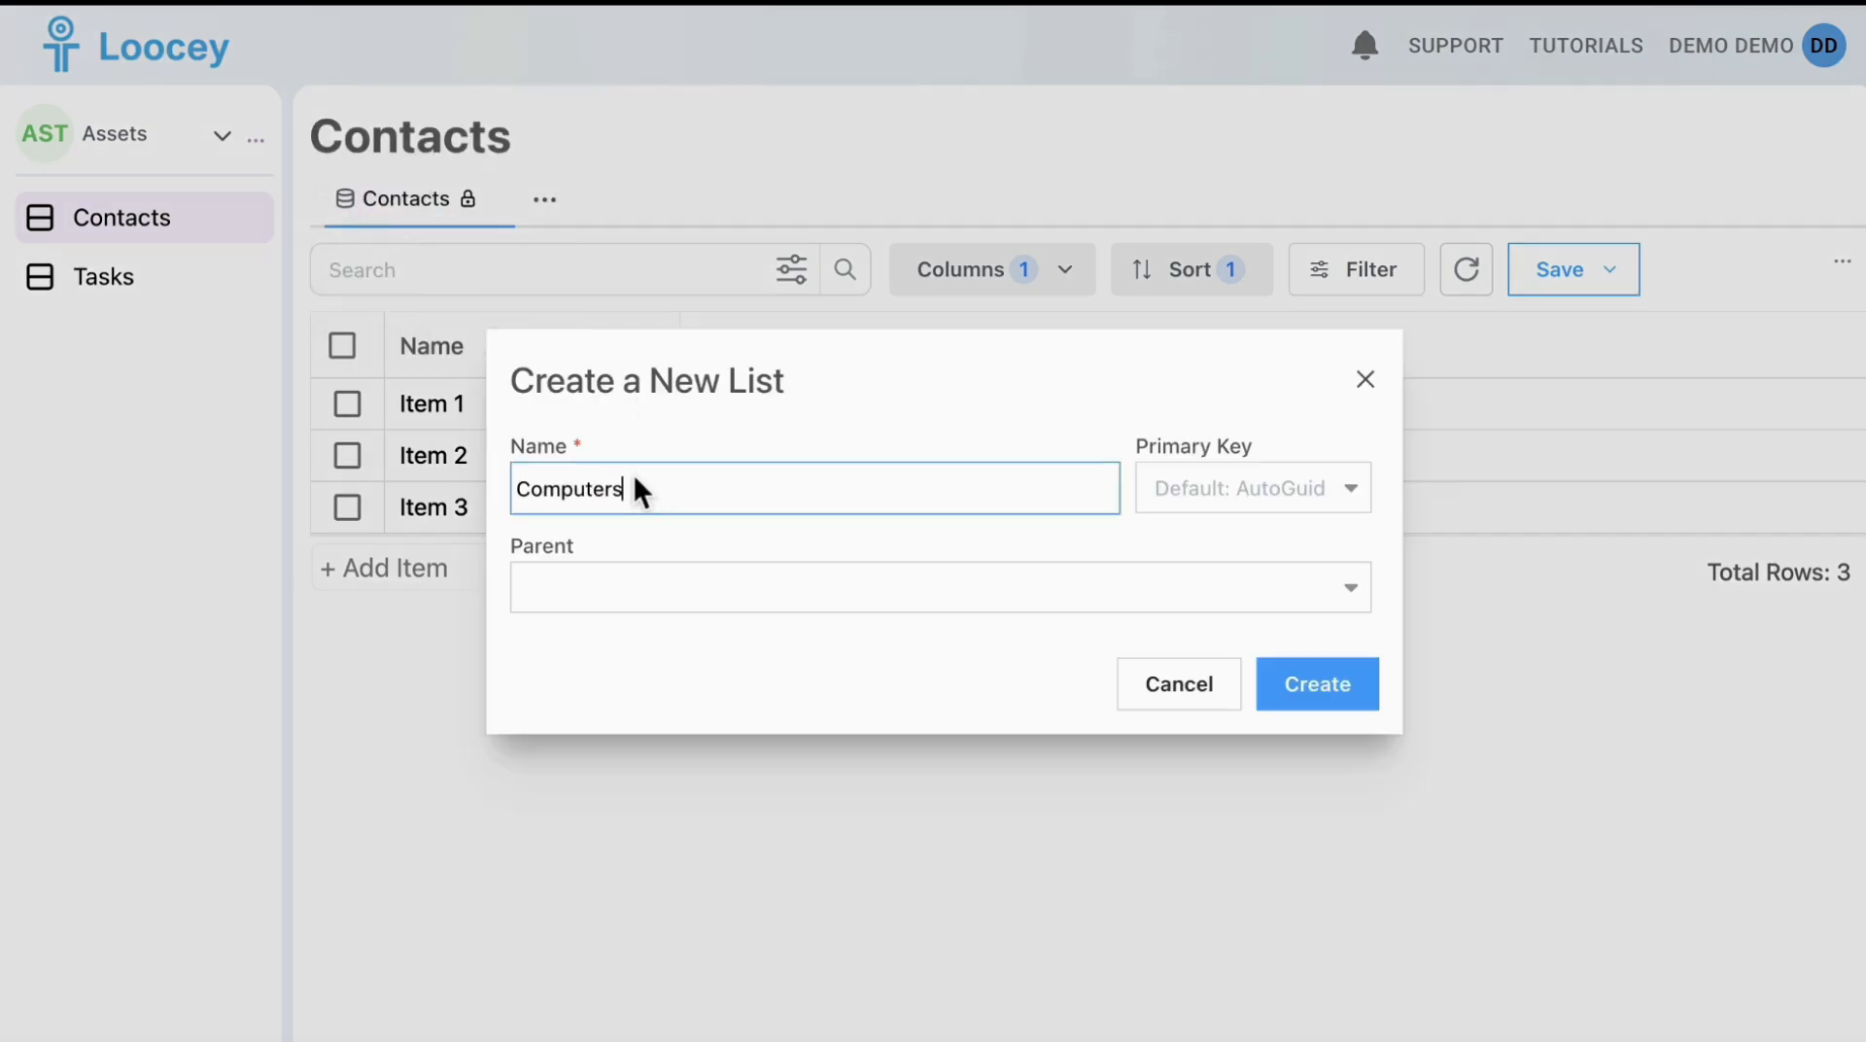
left_click(1355, 703)
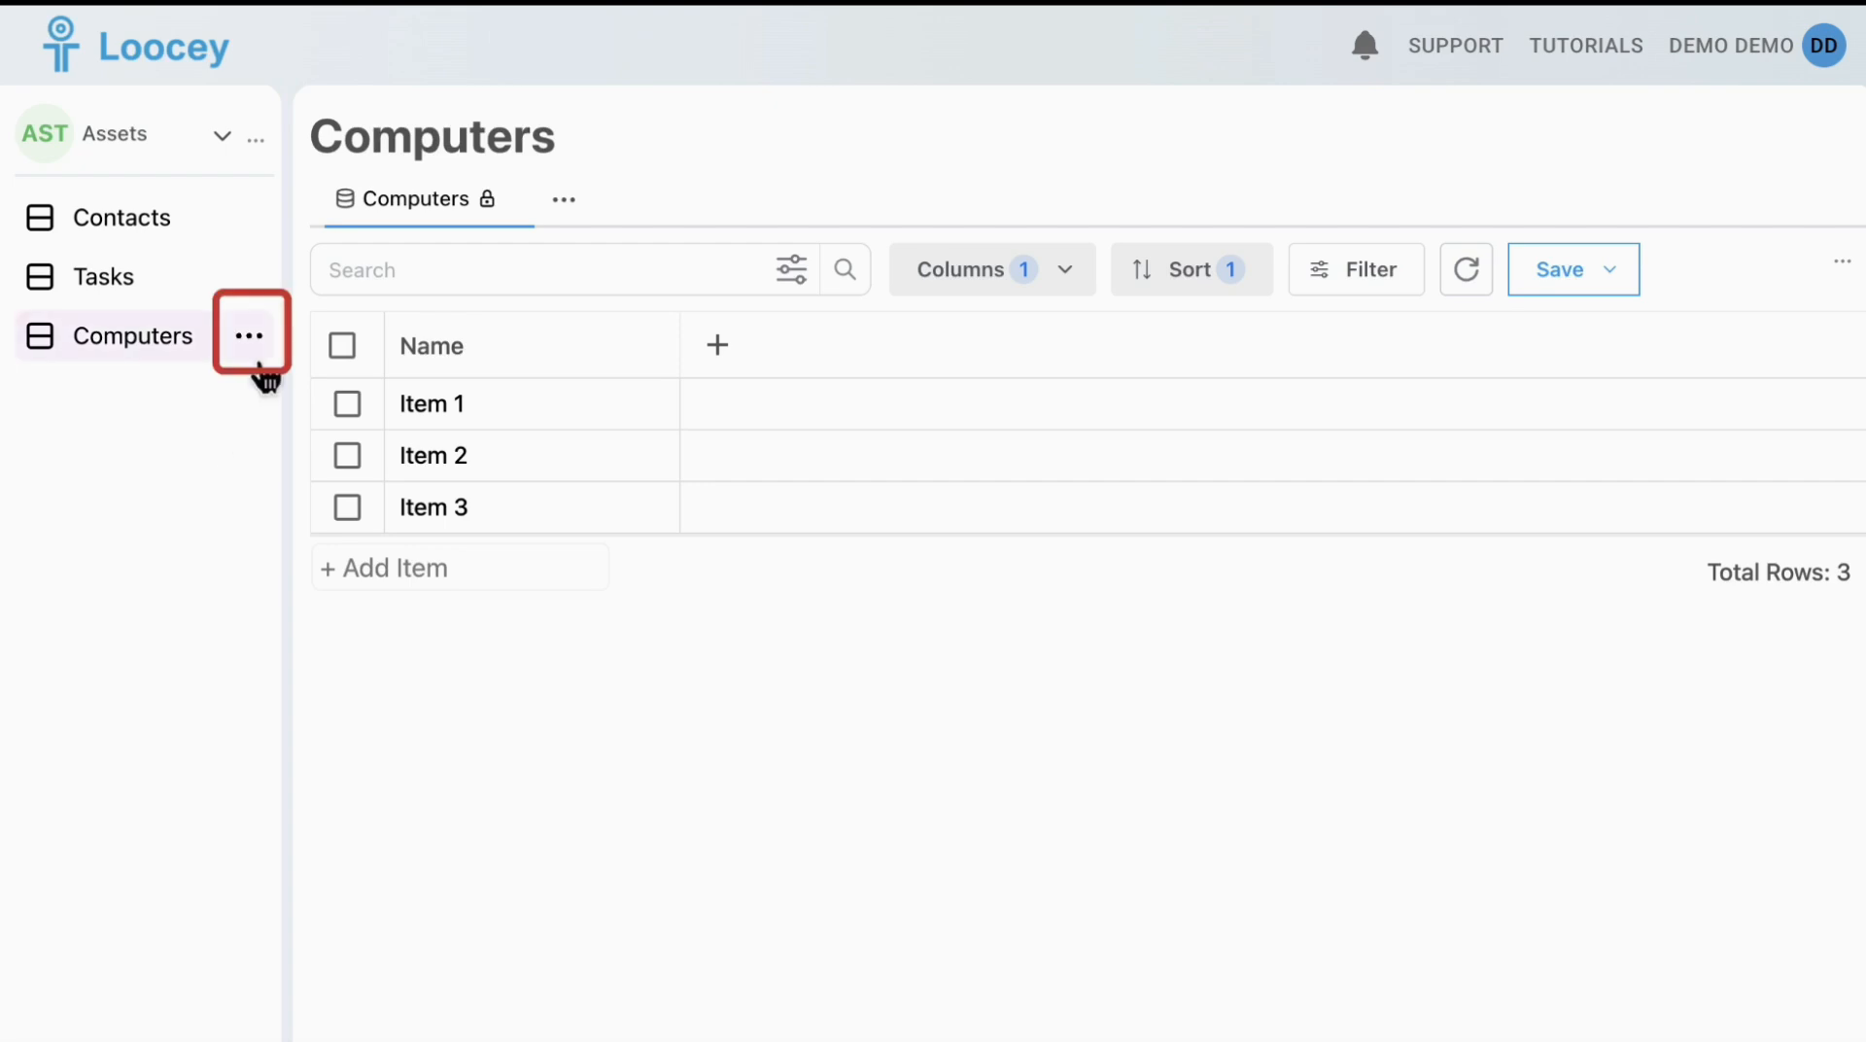
Create a new list named "Office Supplies" from the Computers list's options, leaving the parent empty
left_click(255, 346)
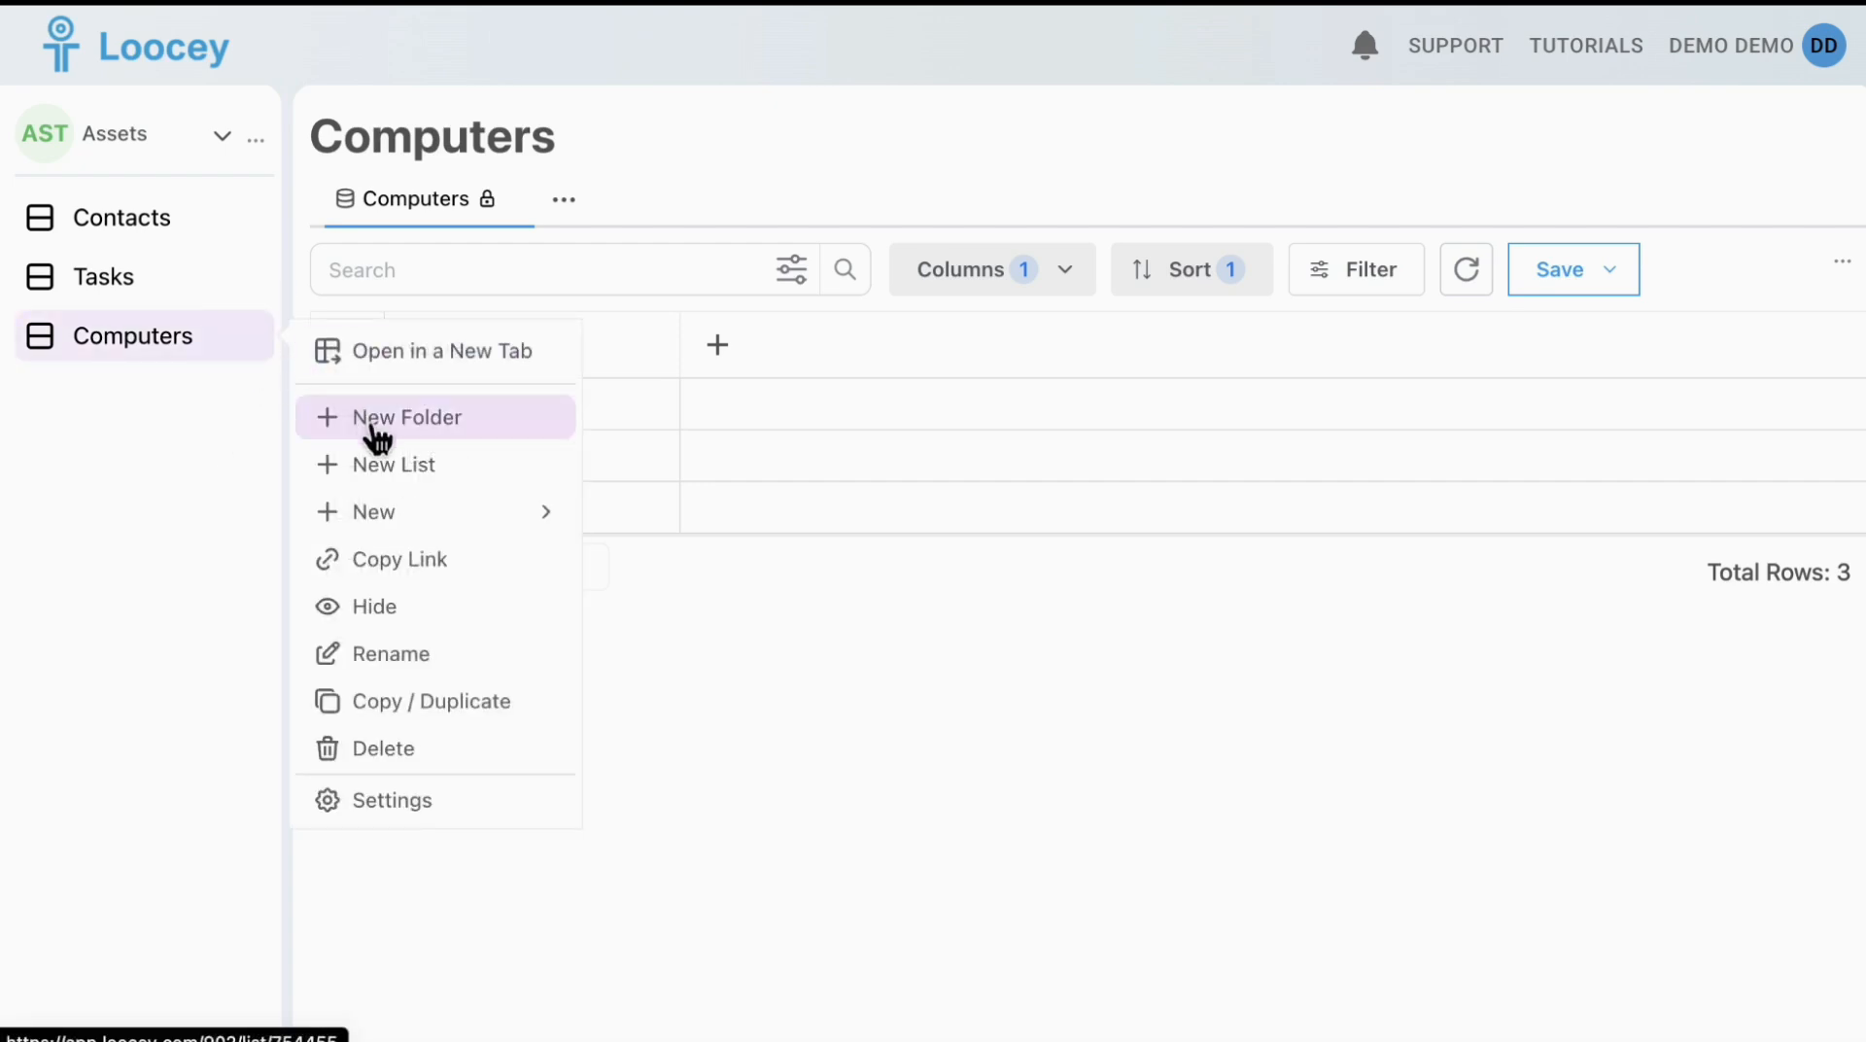
left_click(381, 468)
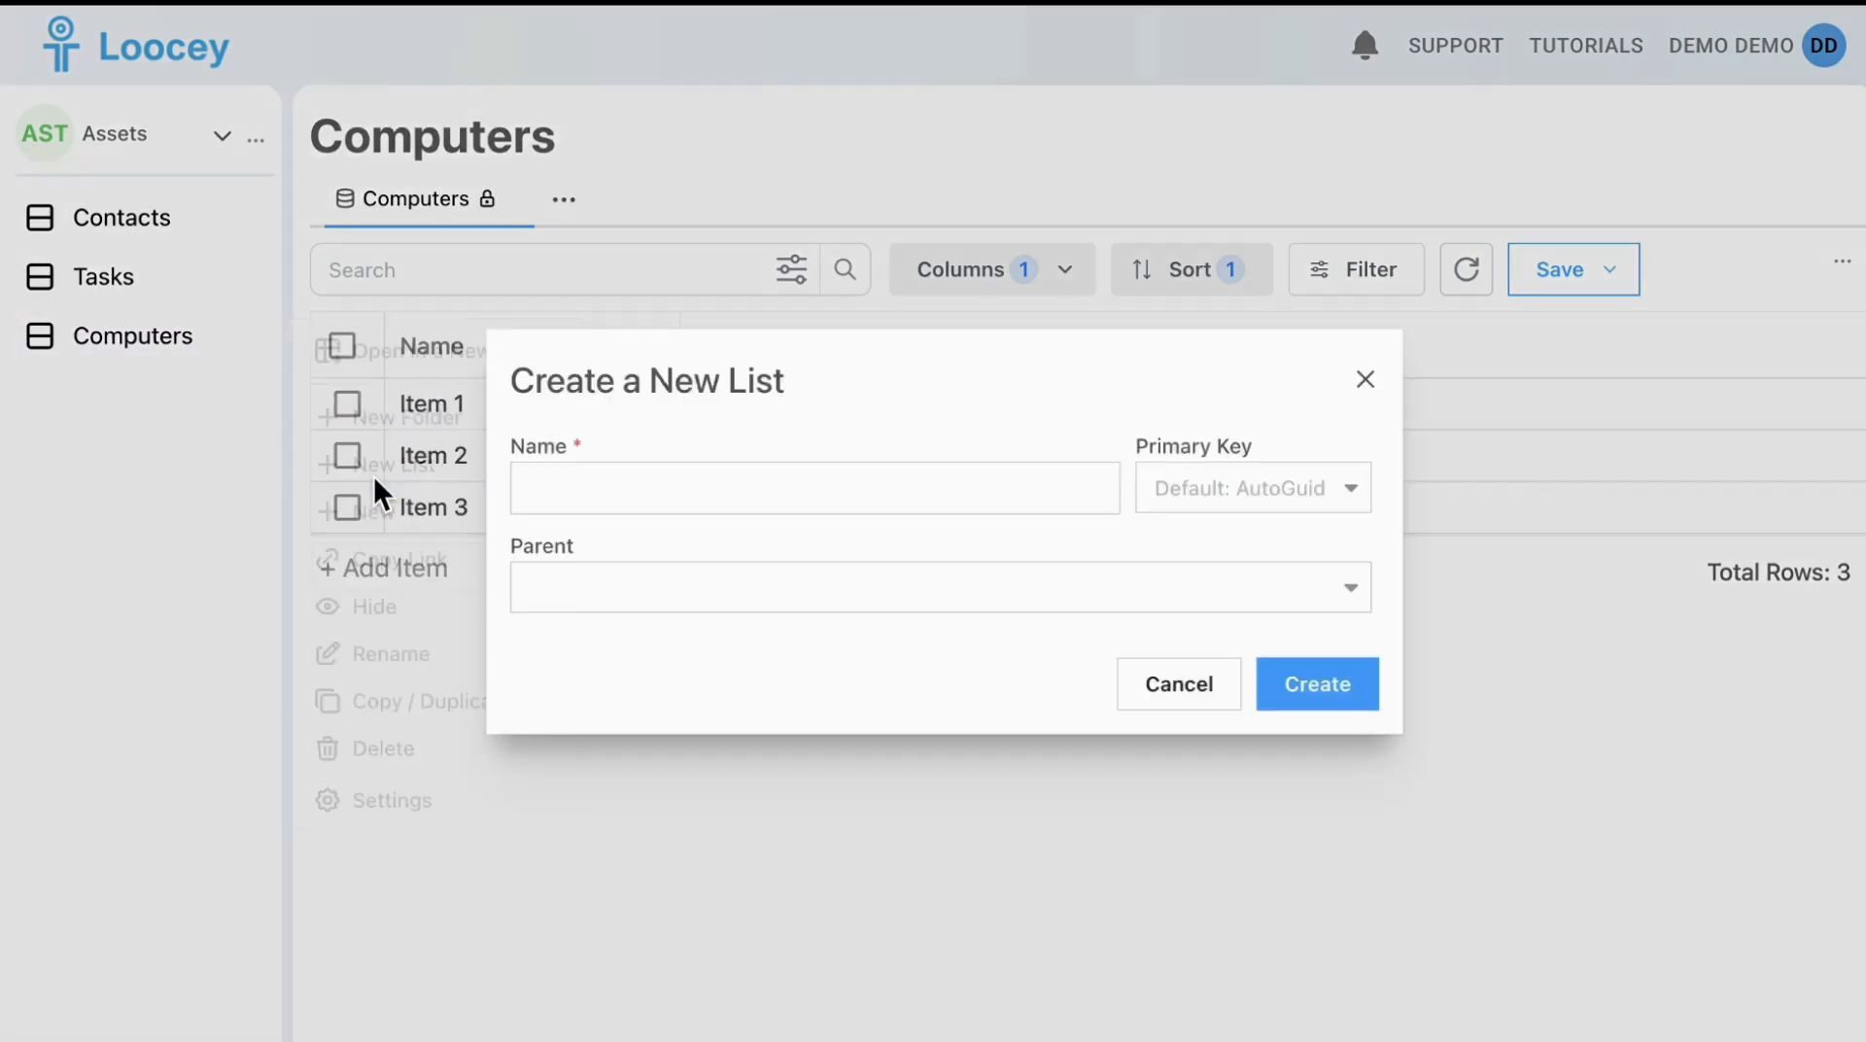
left_click(646, 488)
type("Office Supplies")
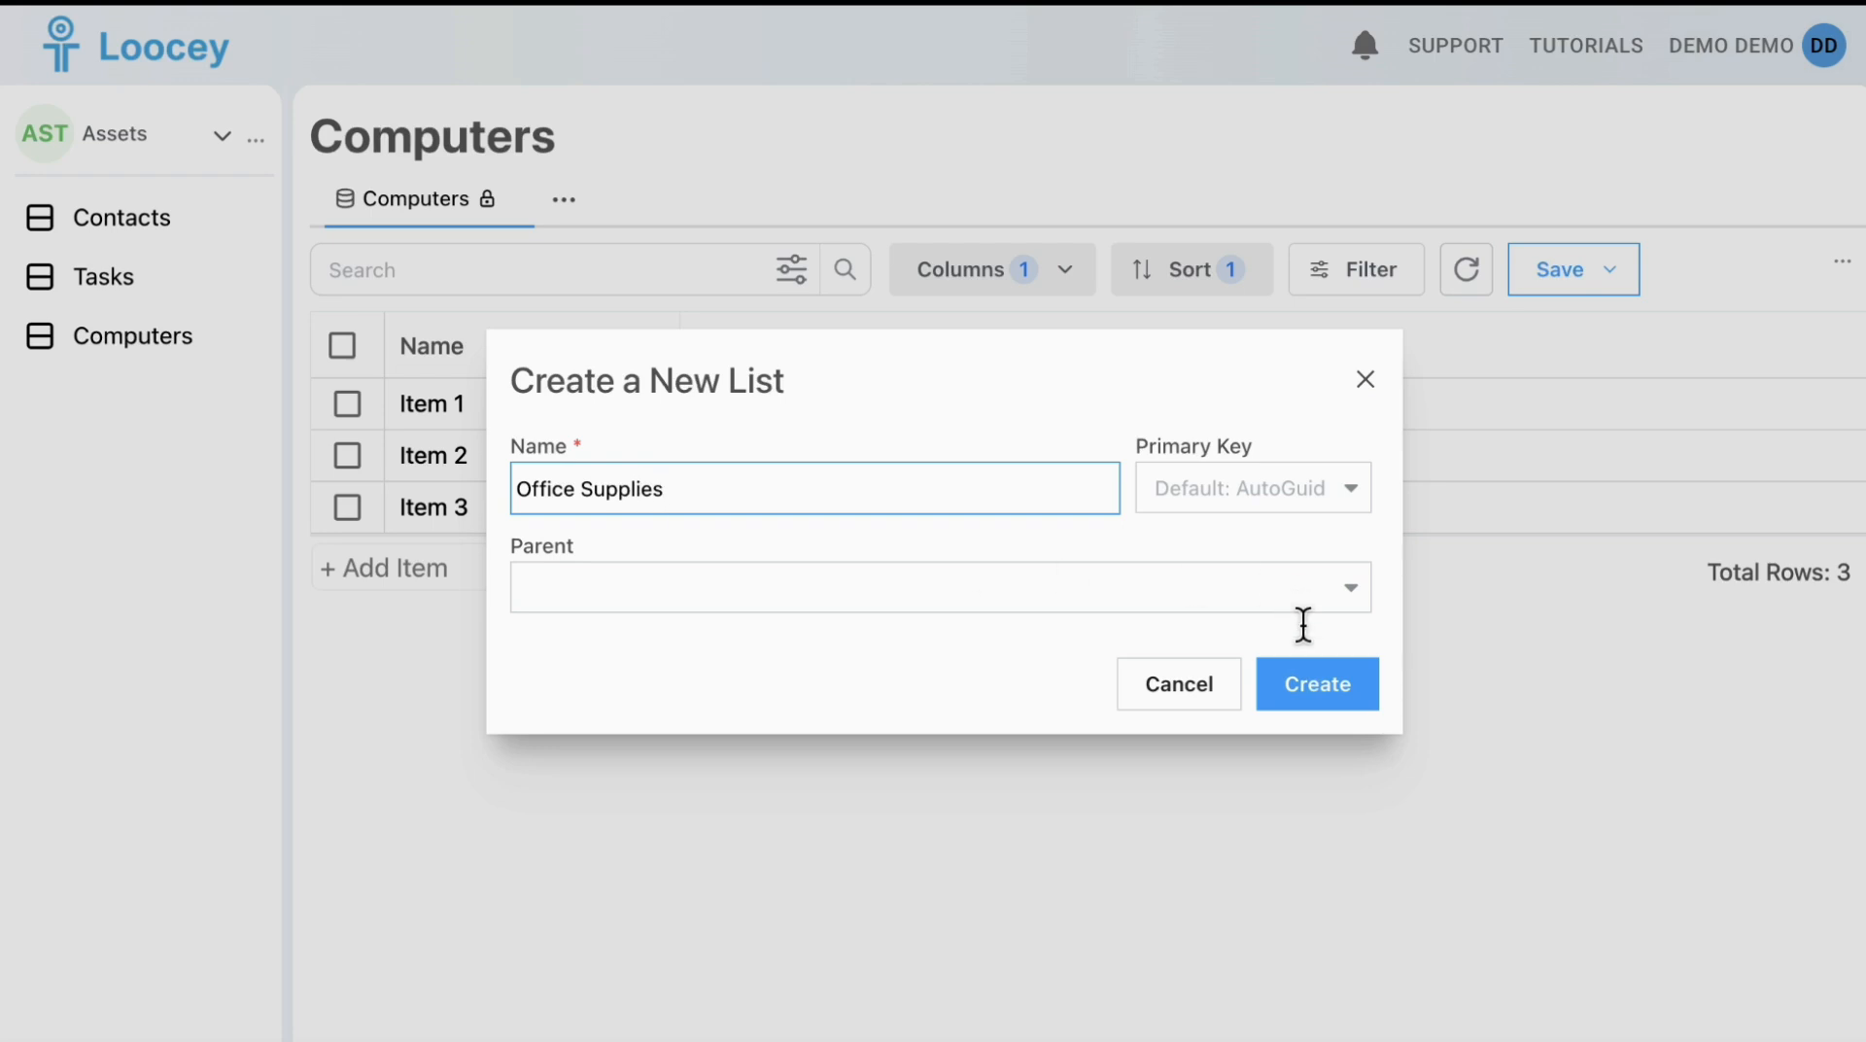
left_click(1310, 684)
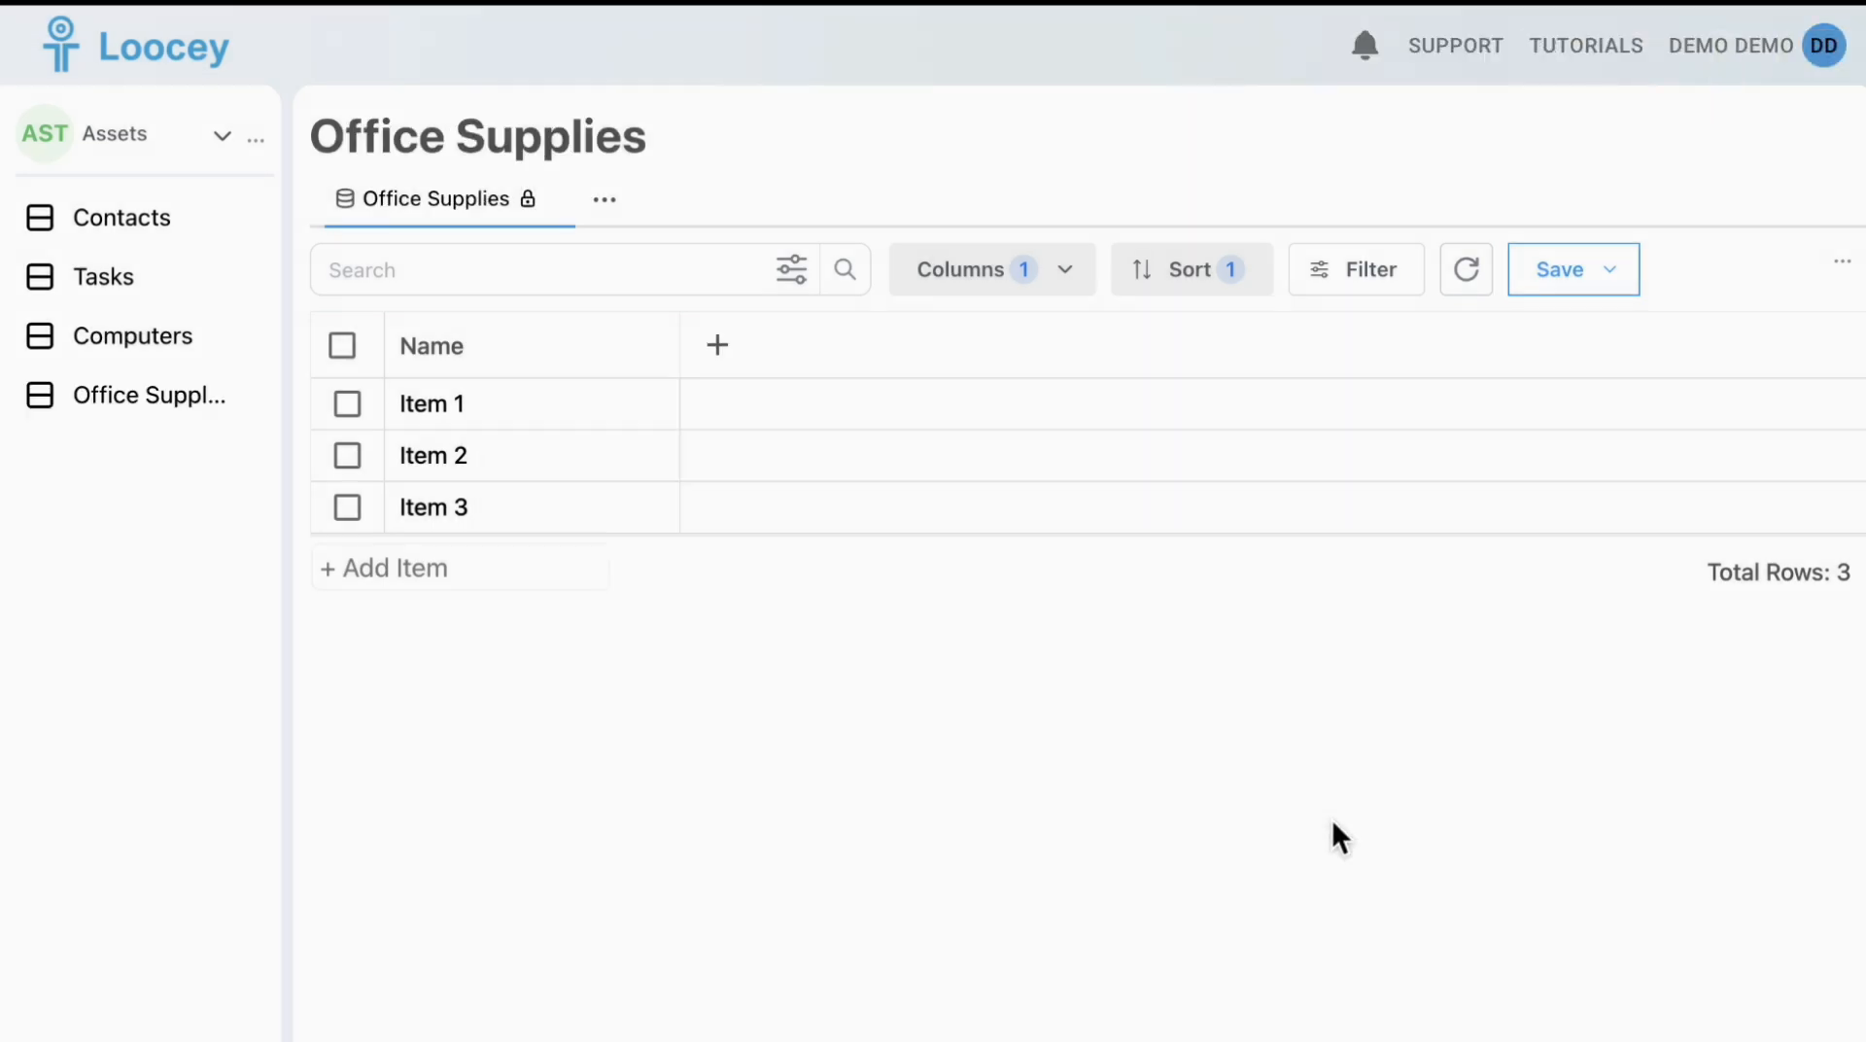
Create a new list named "Ownership" in the Assets workspace
left_click(258, 143)
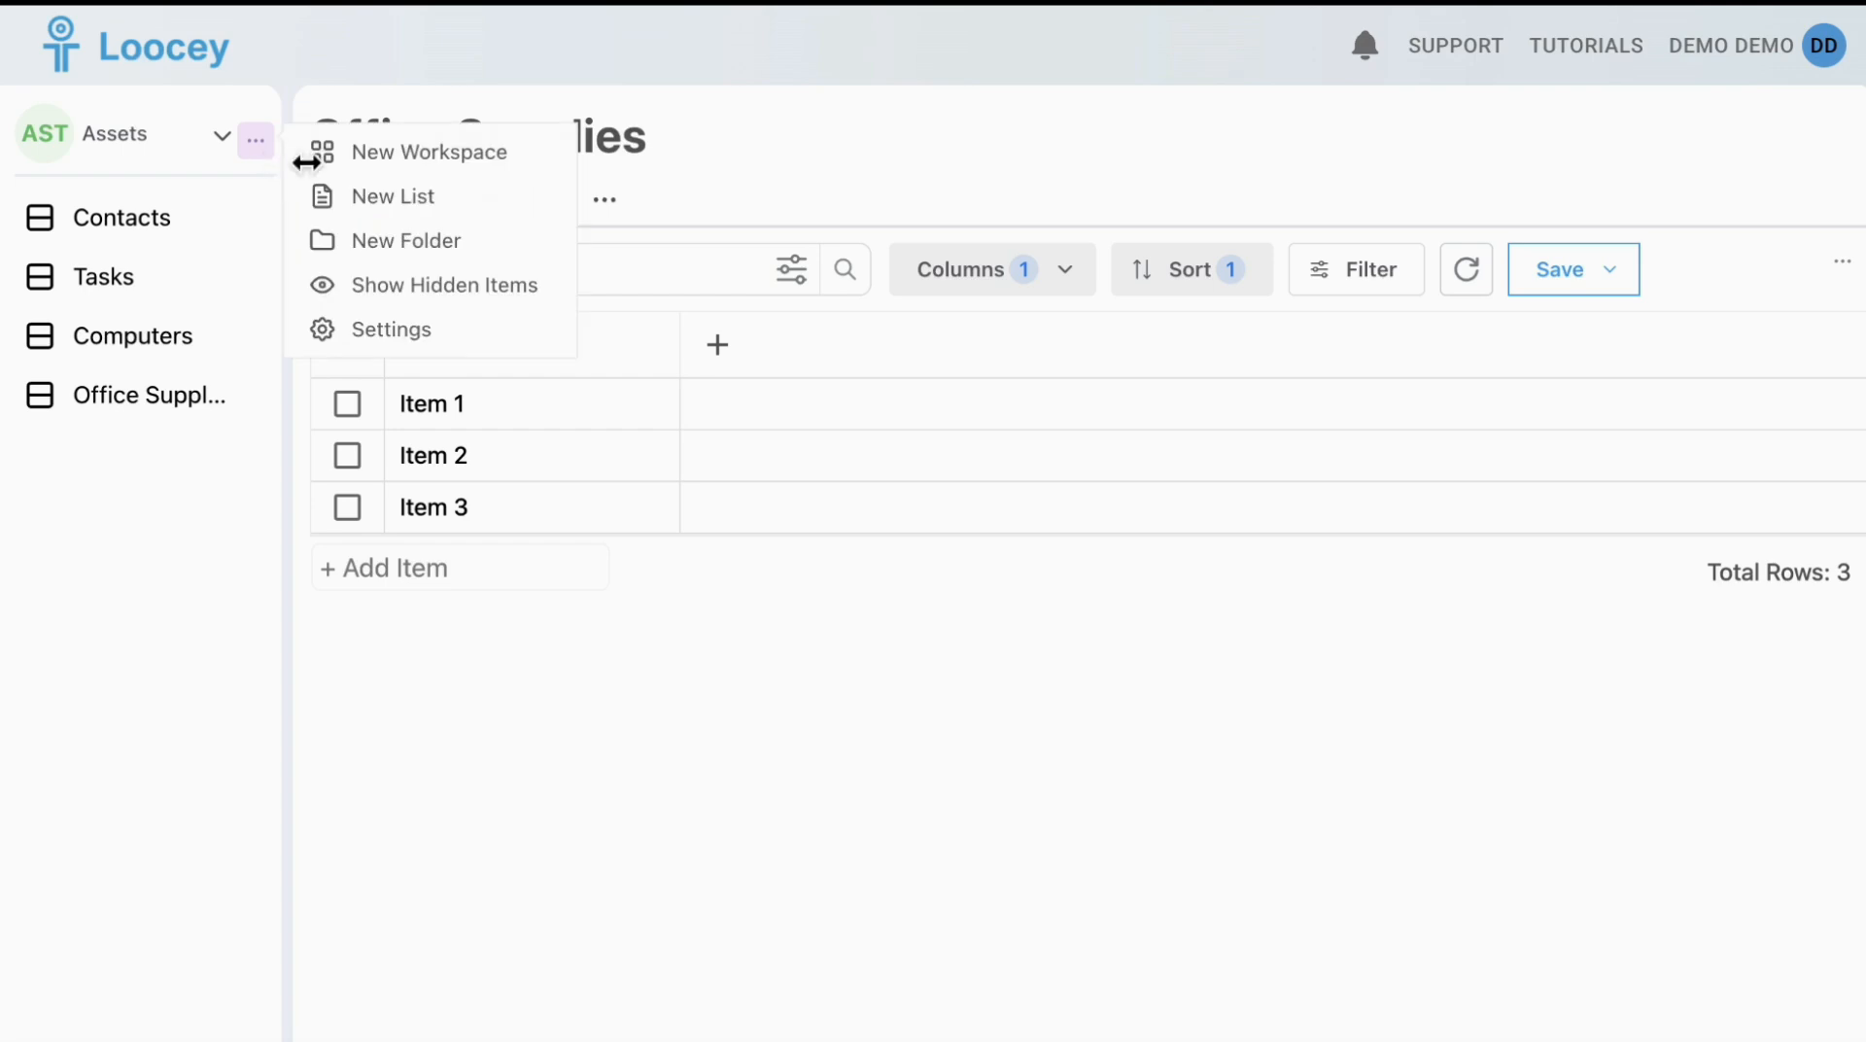
left_click(437, 204)
left_click(666, 487)
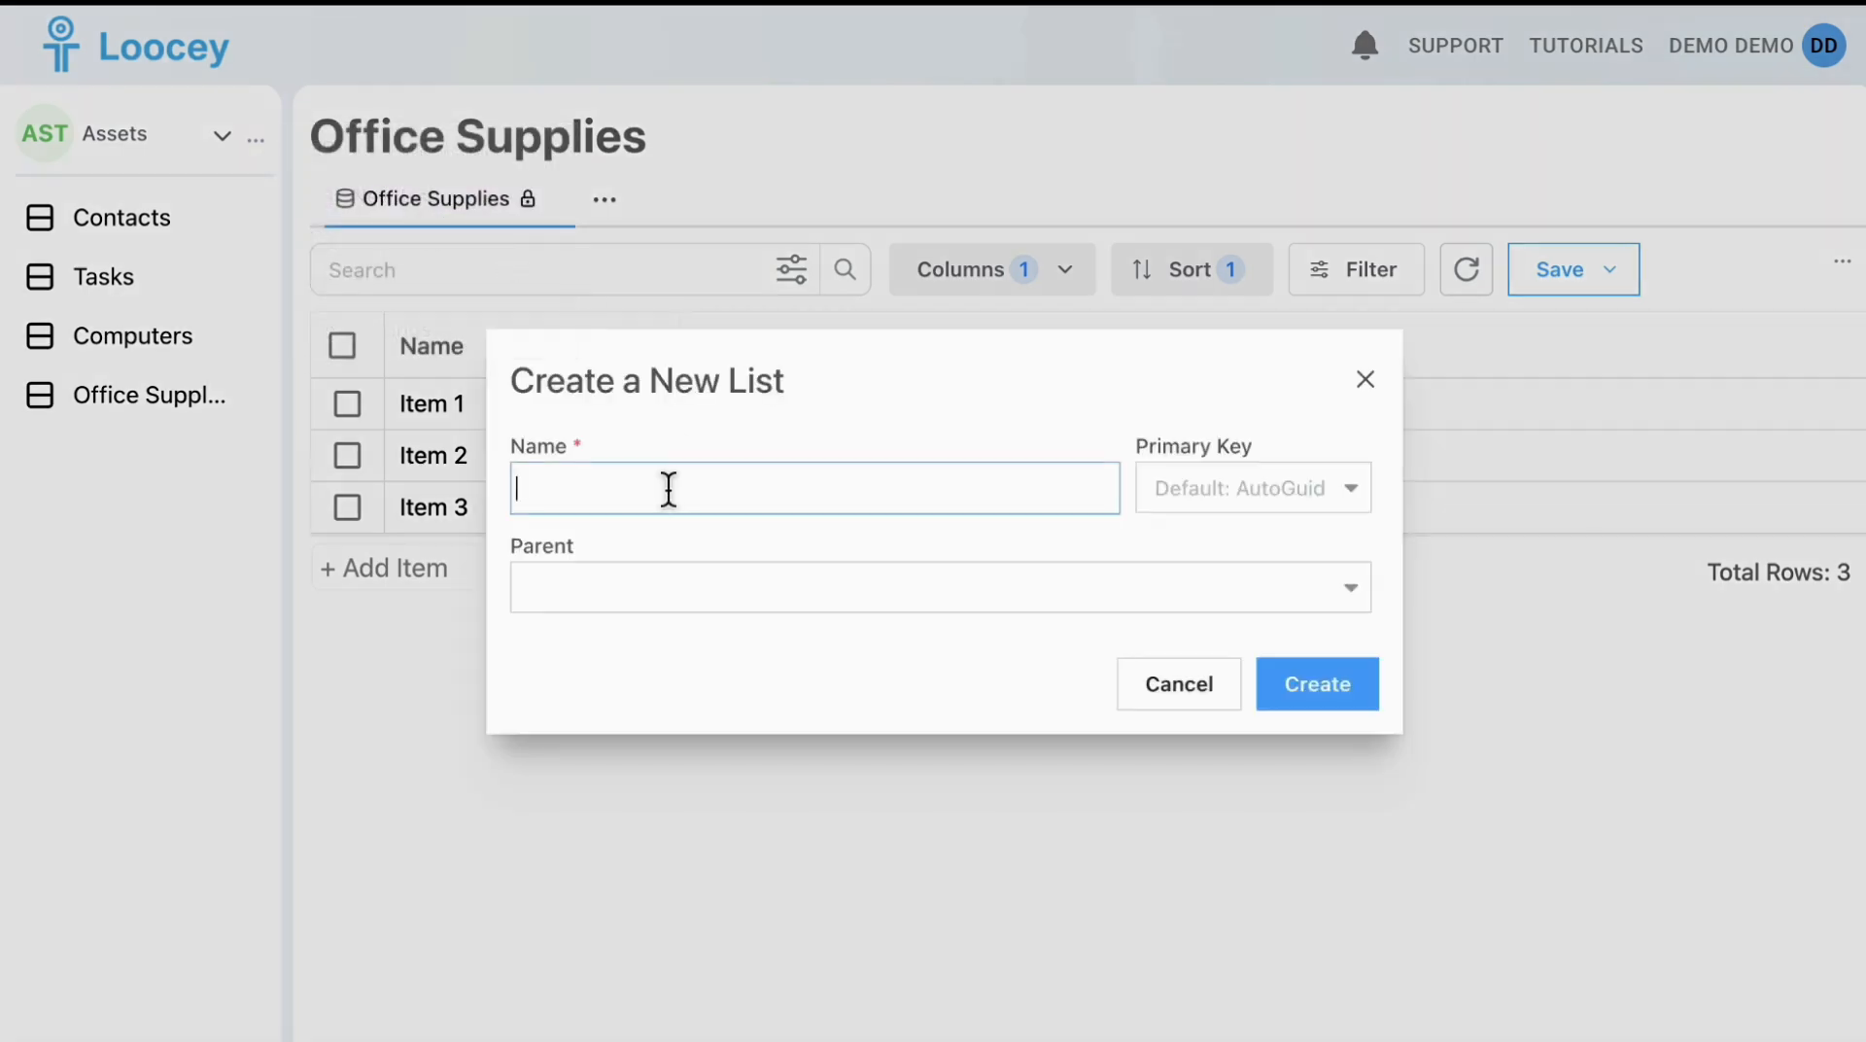
type("Ownership")
left_click(1346, 702)
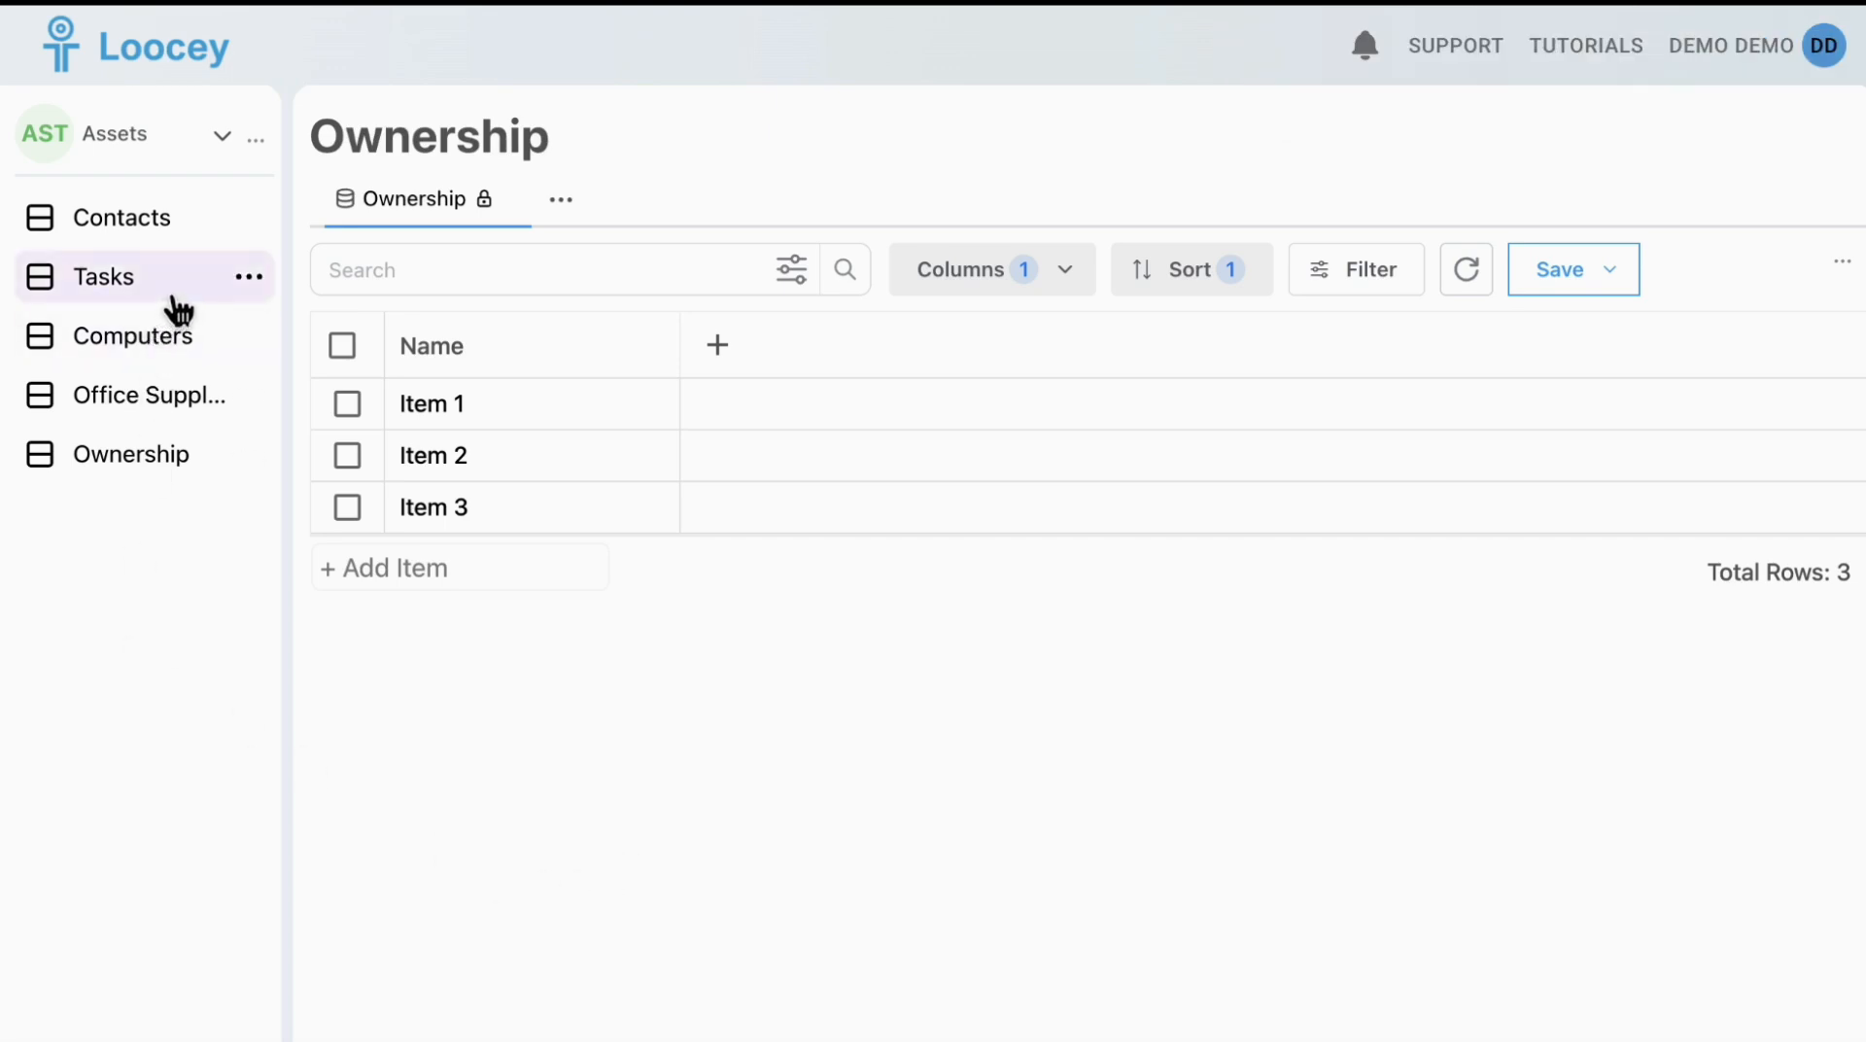
Reorder the workspace's lists by moving Computers below Ownership and Contacts to the end
left_click_drag(117, 333, 125, 549)
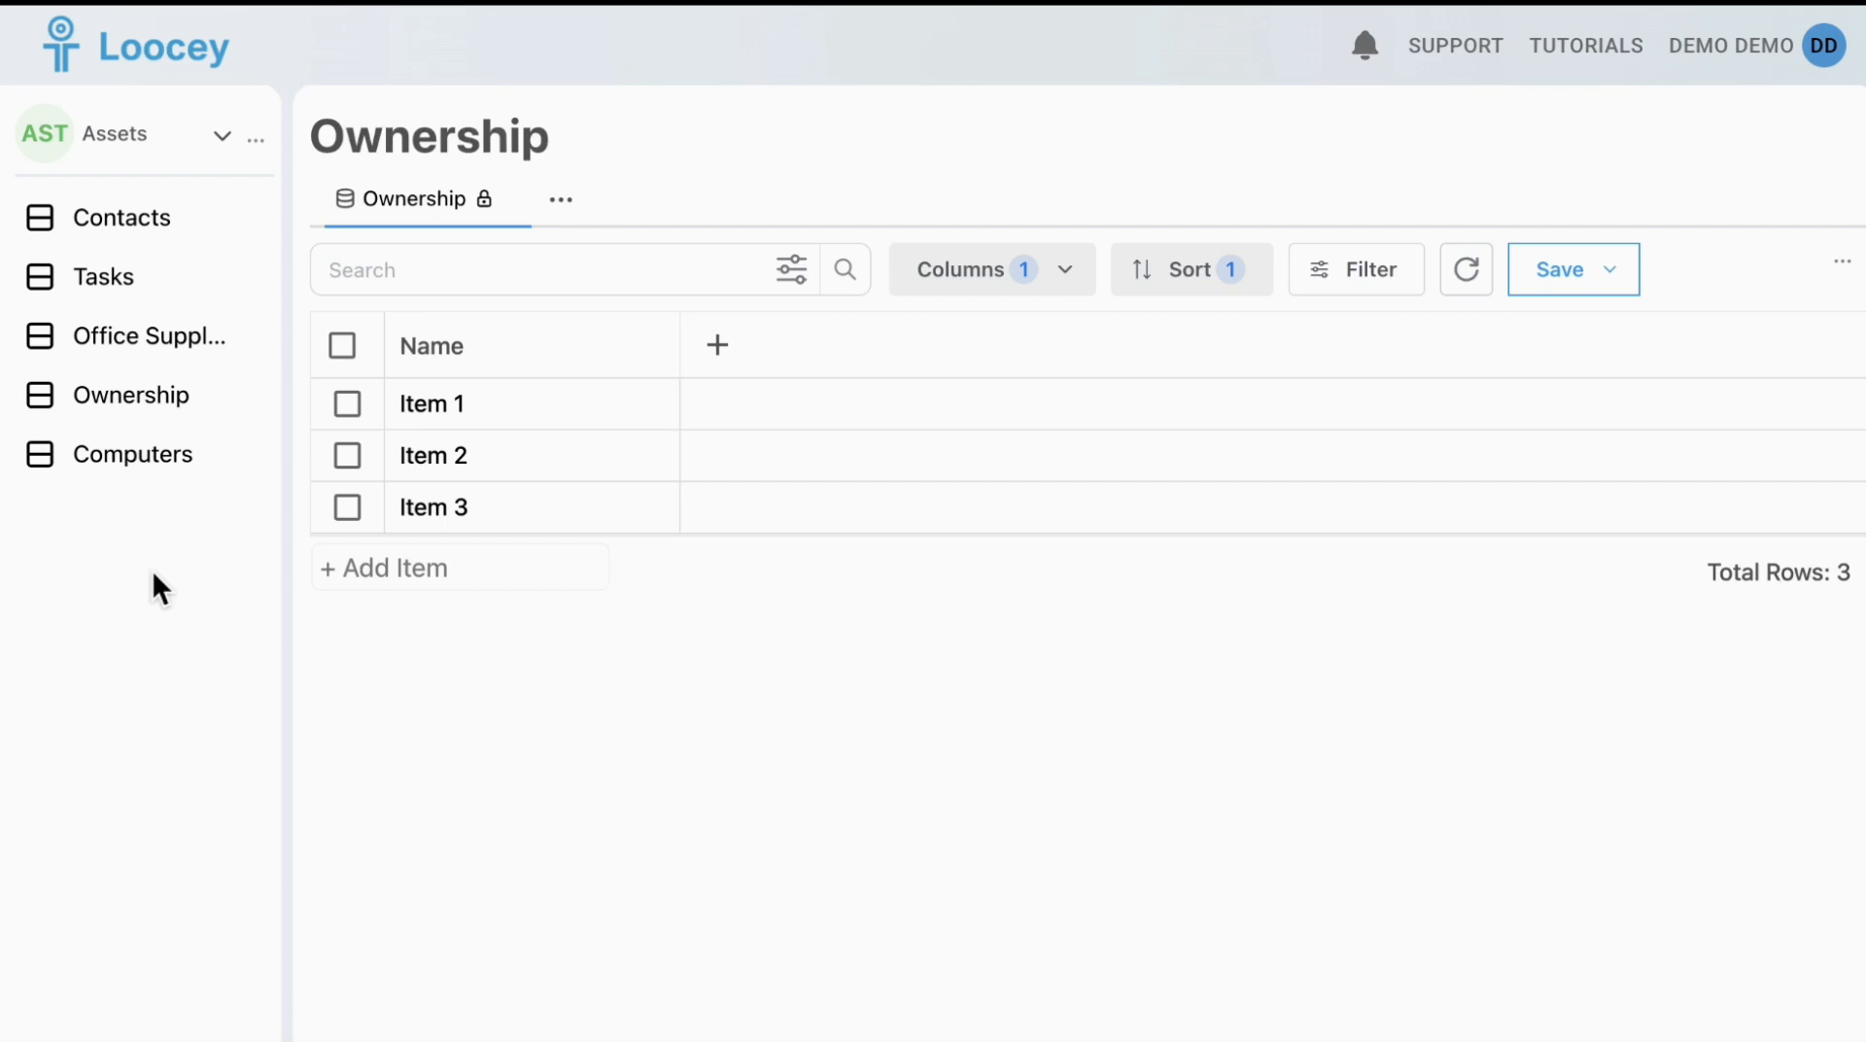
left_click_drag(146, 229, 146, 530)
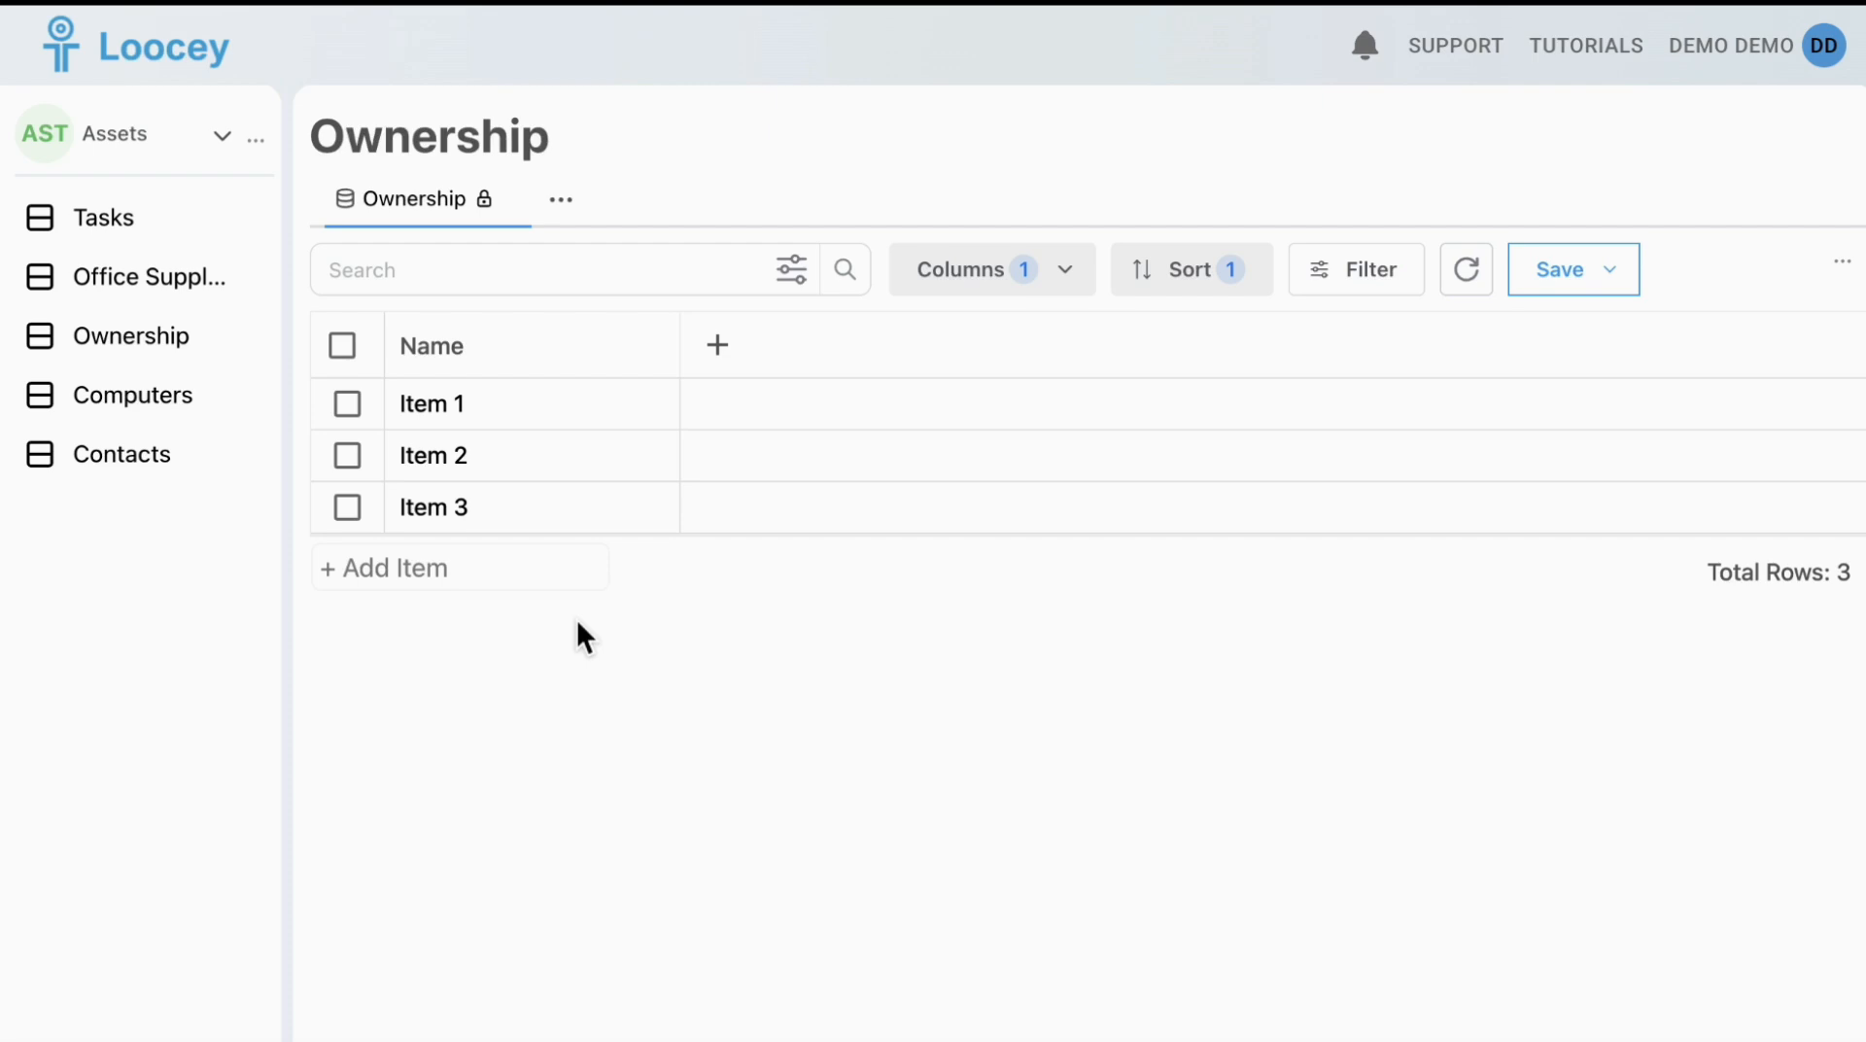
Create a new folder named "CoreAssets" in the Assets workspace
left_click(266, 153)
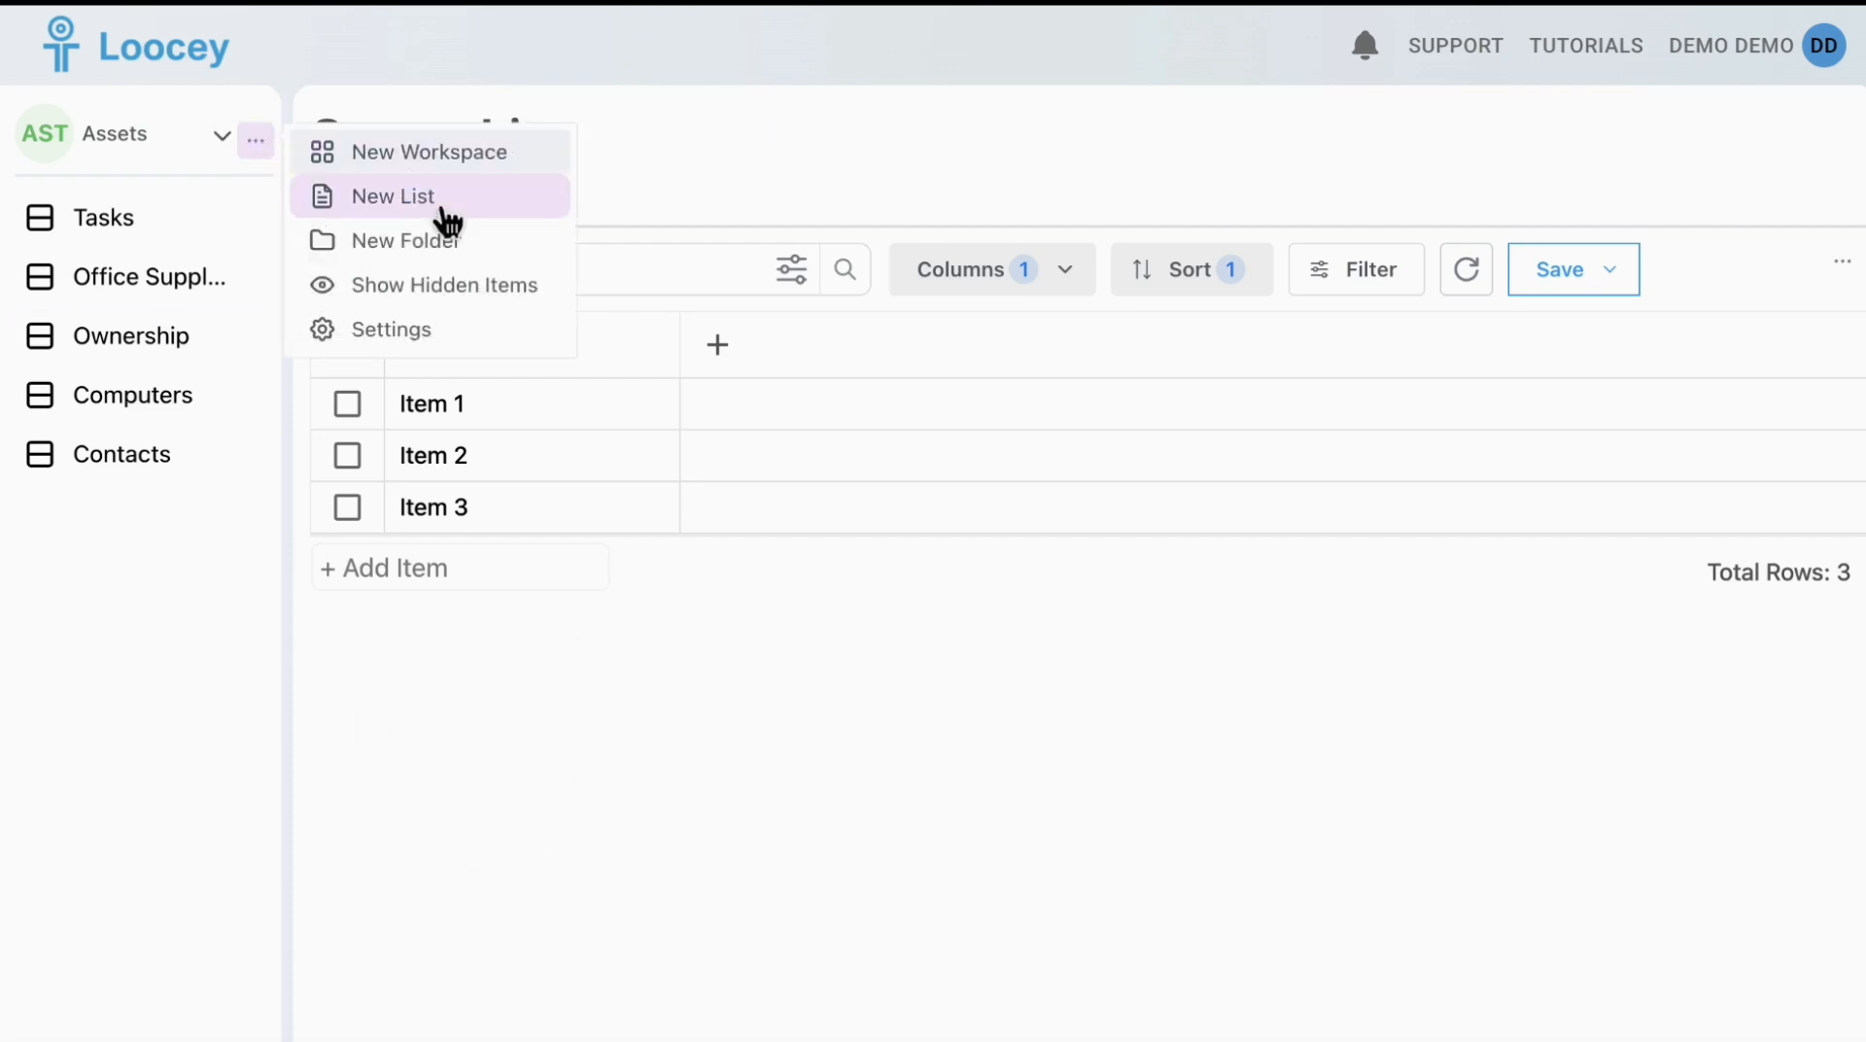
left_click(449, 243)
left_click(766, 502)
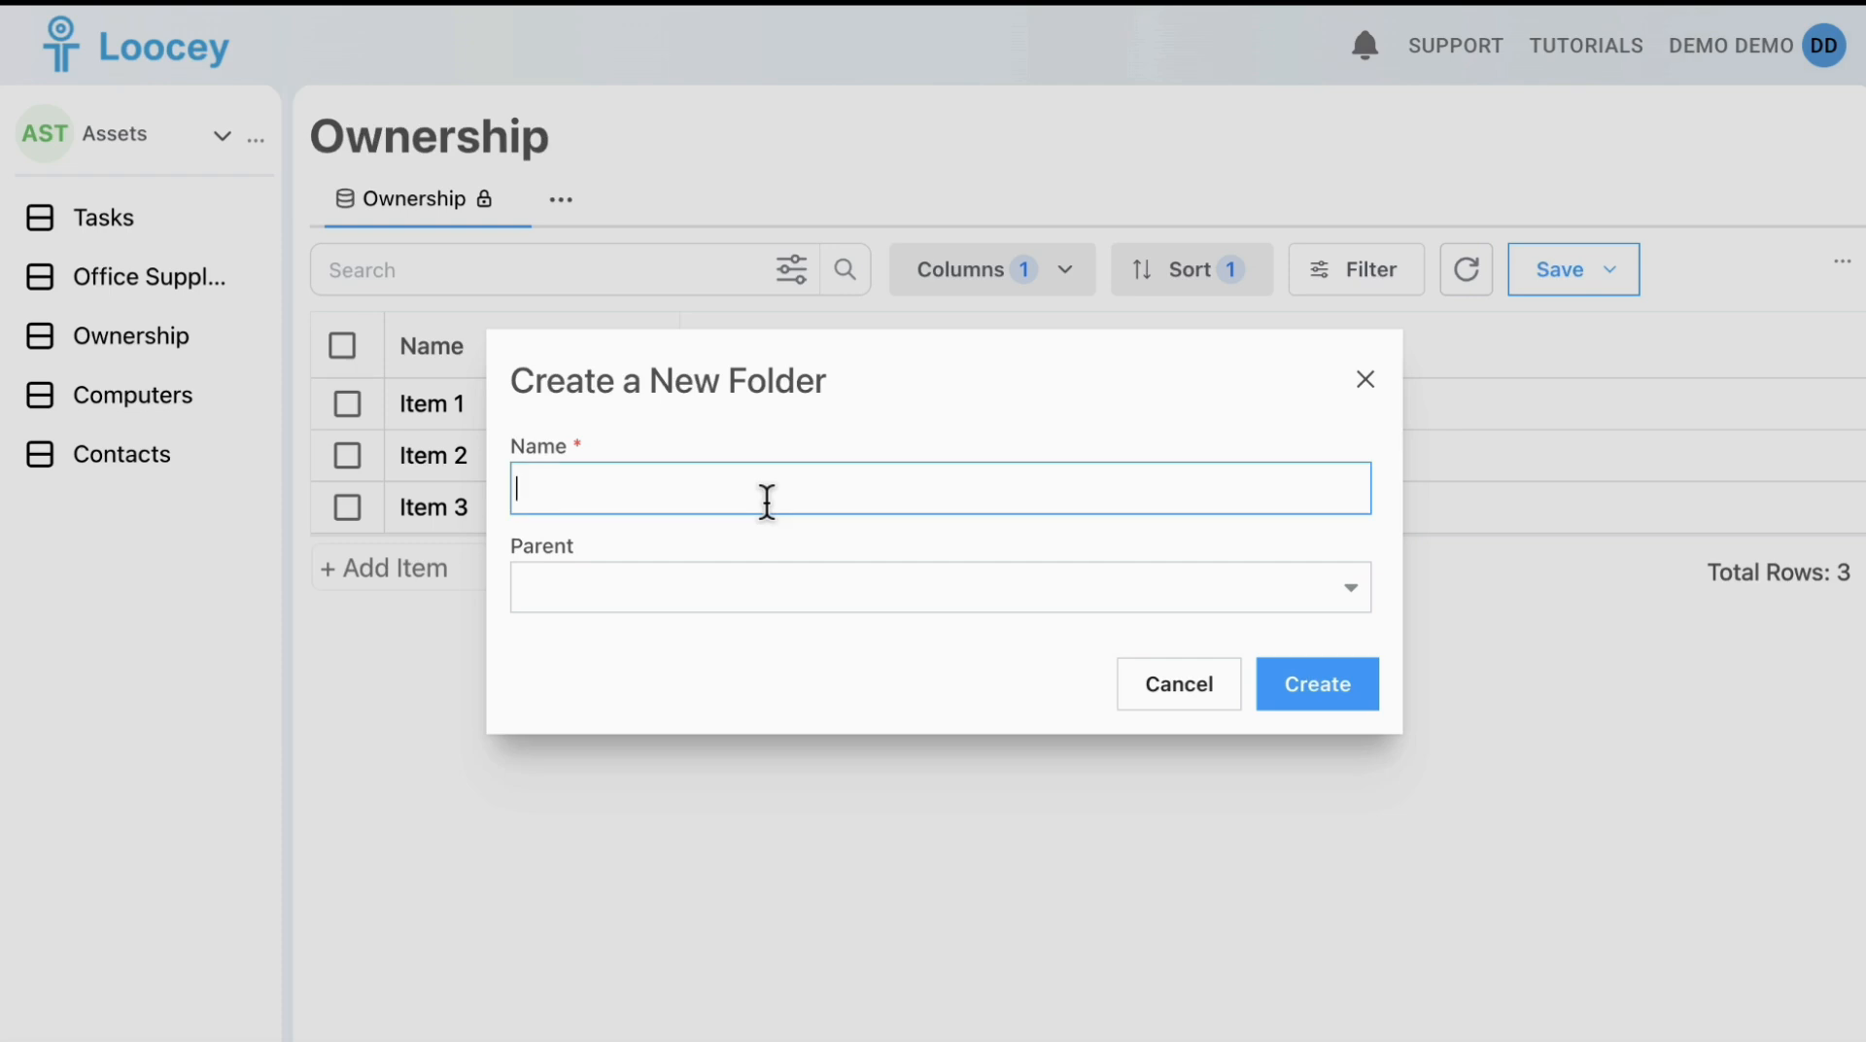
type("CoreAssets")
left_click(1305, 714)
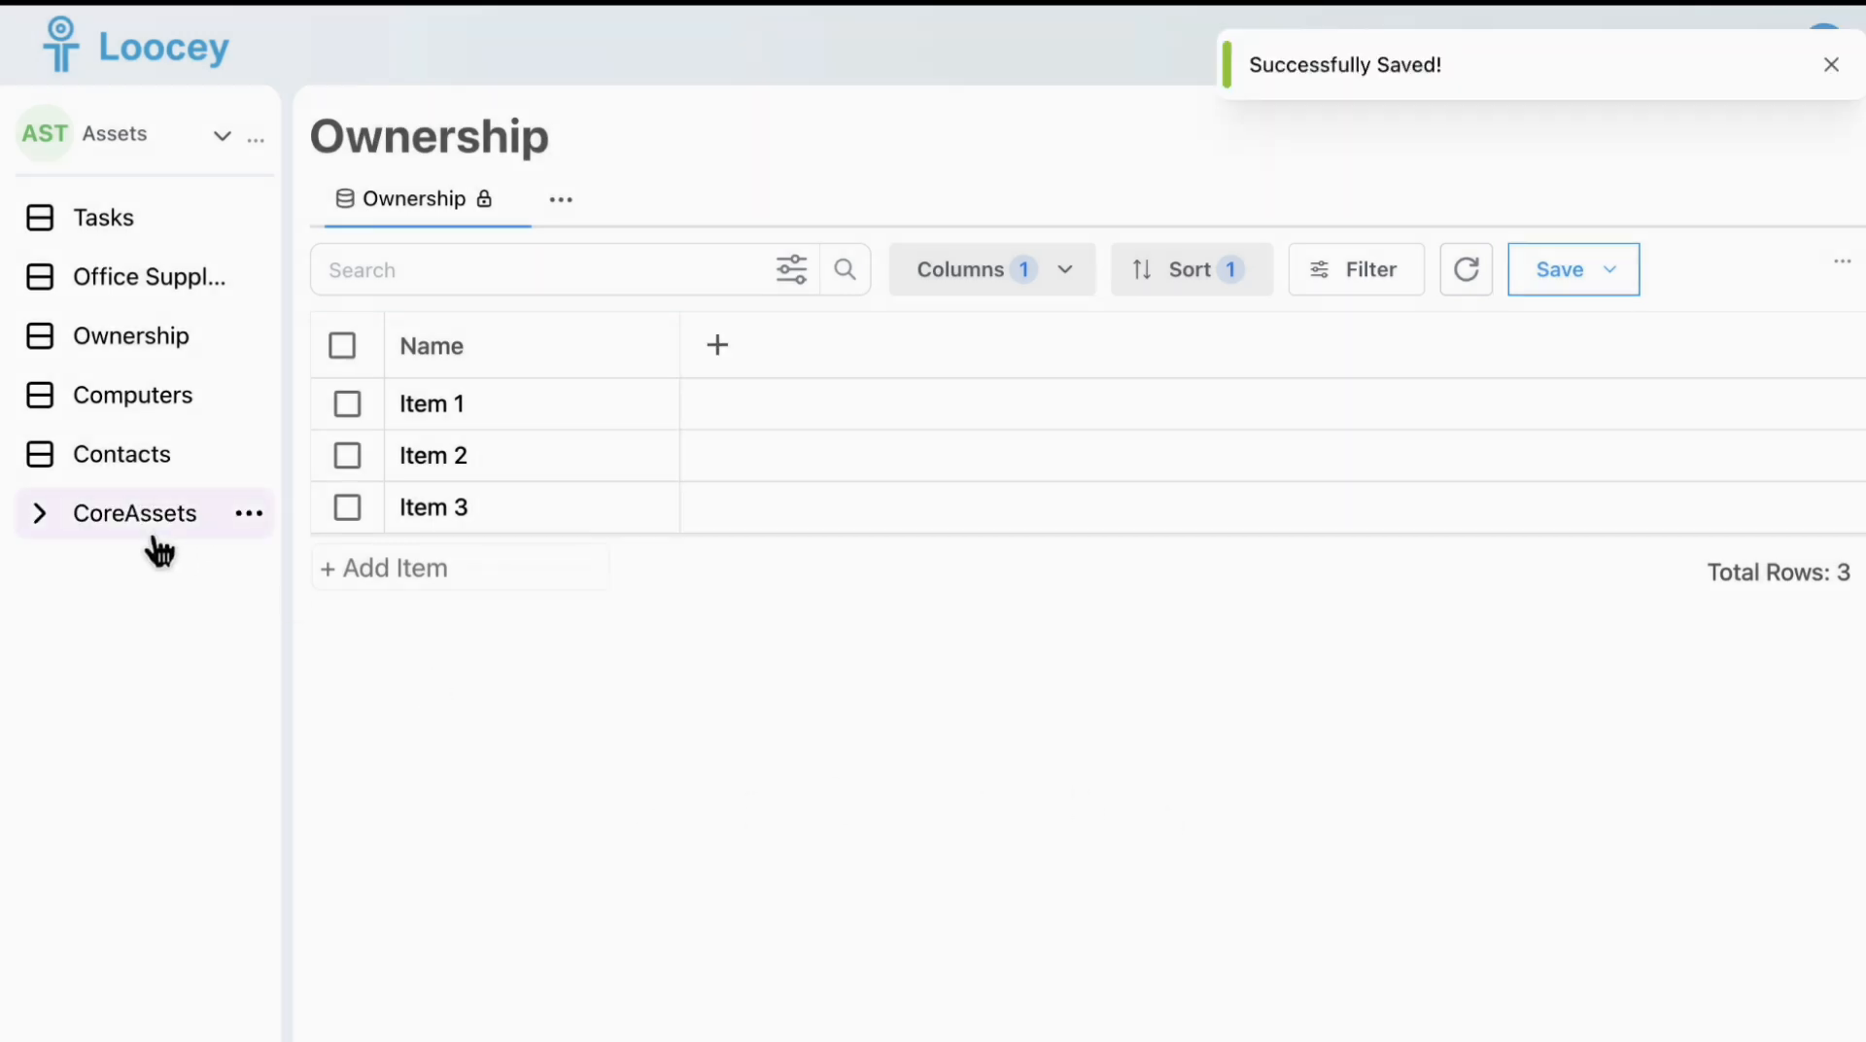
Expand the CoreAssets folder and move the Computers list into it
left_click(146, 525)
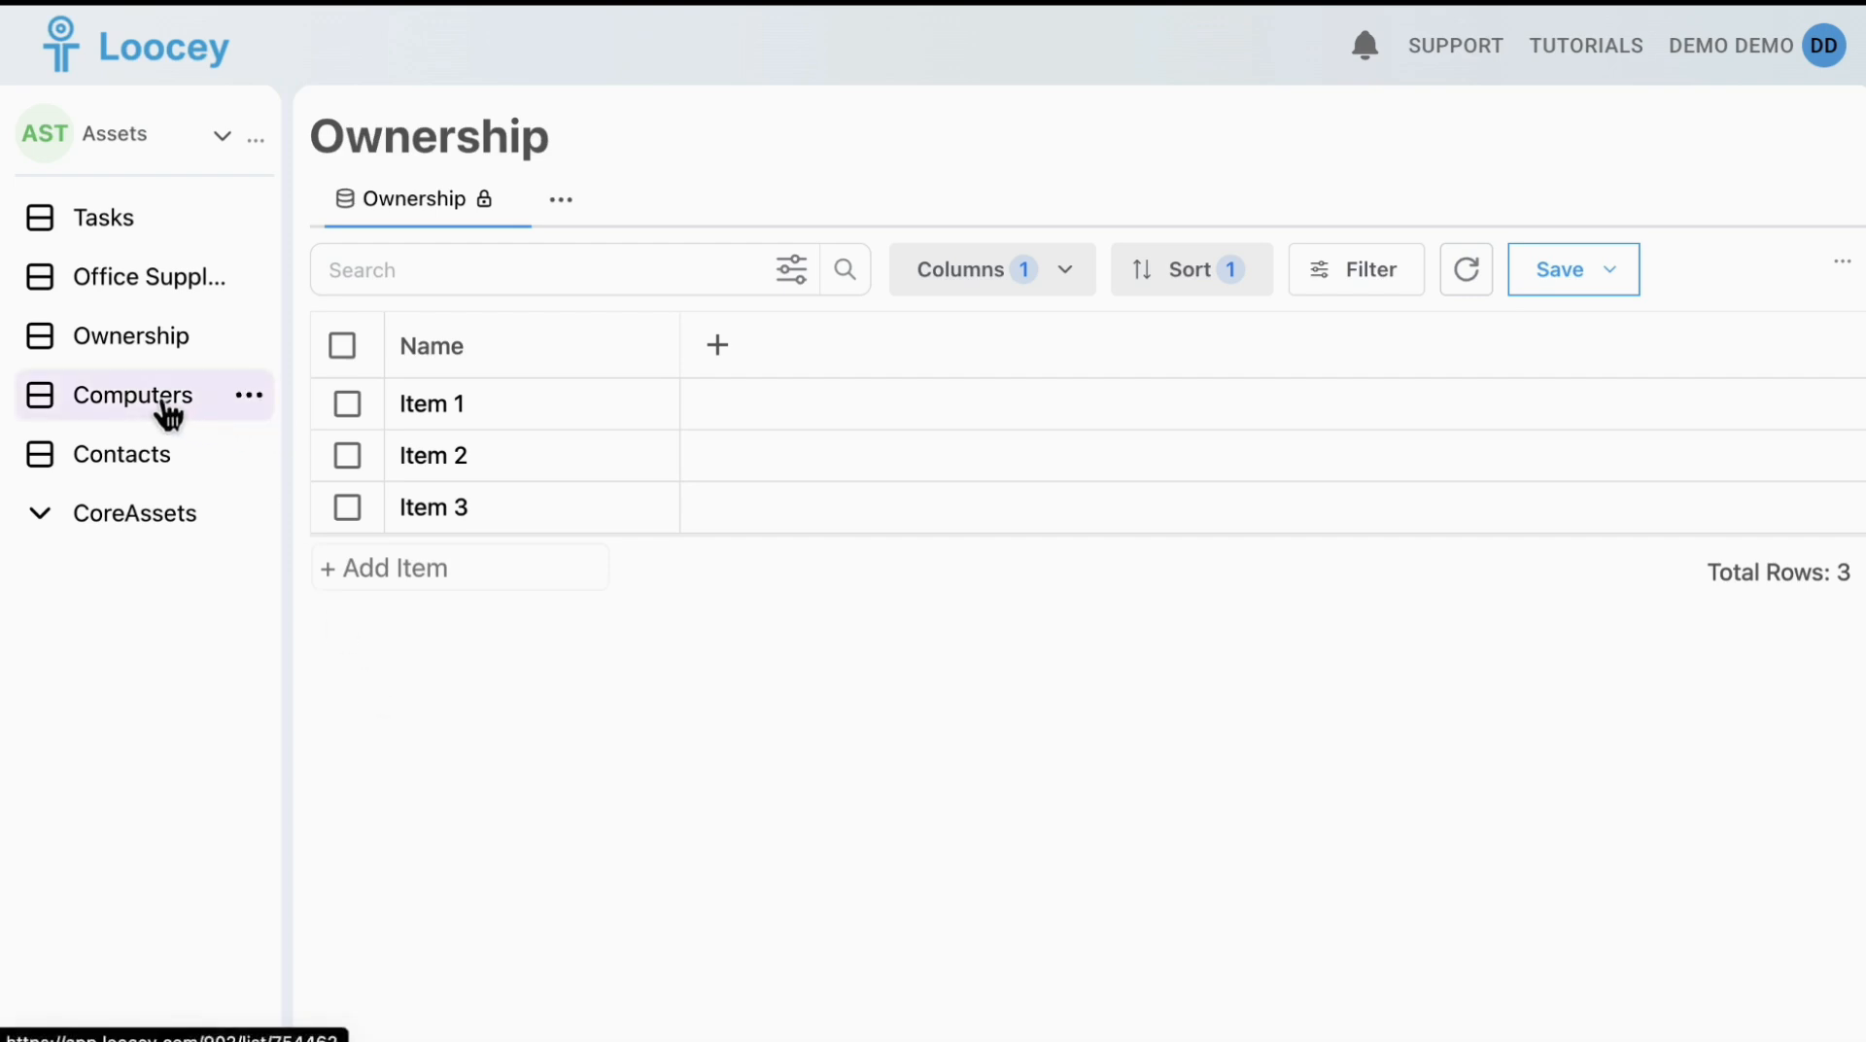
left_click_drag(167, 409, 159, 515)
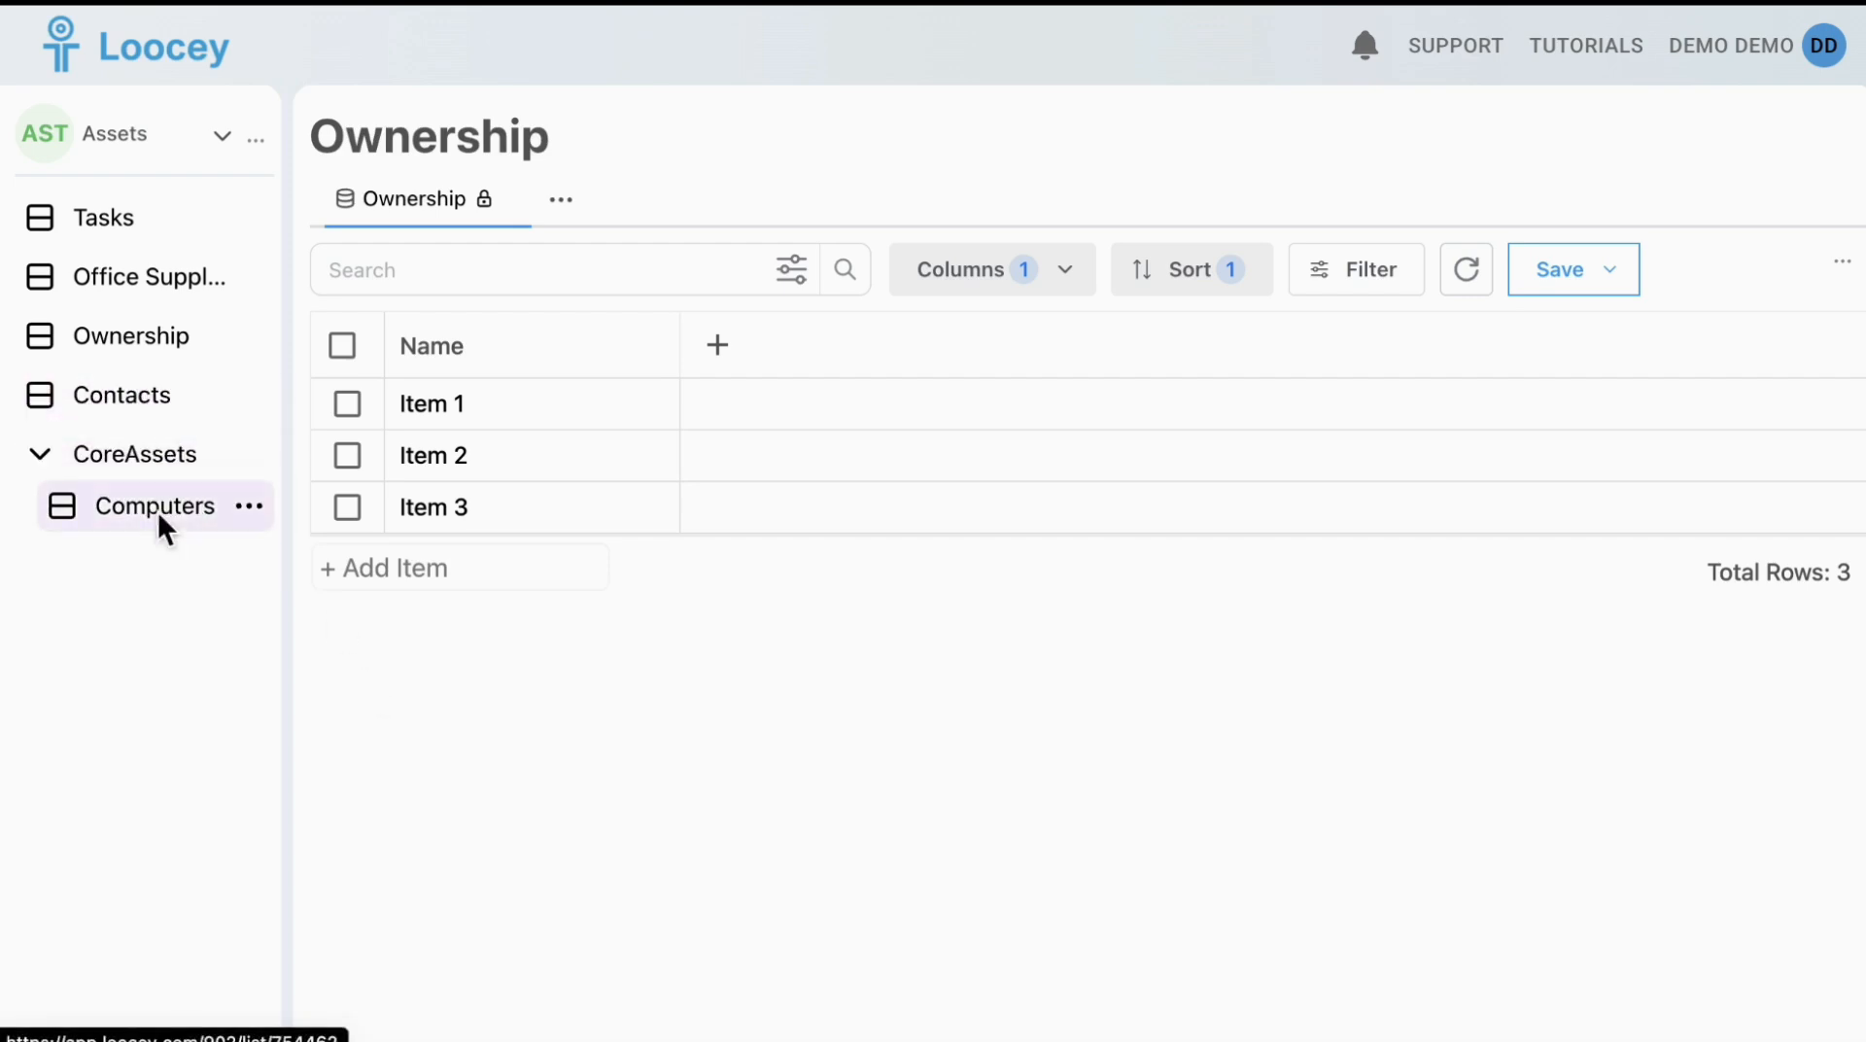
Set the parent of the Office Supplies list to the CoreAssets folder and save the settings
left_click(249, 276)
left_click(408, 737)
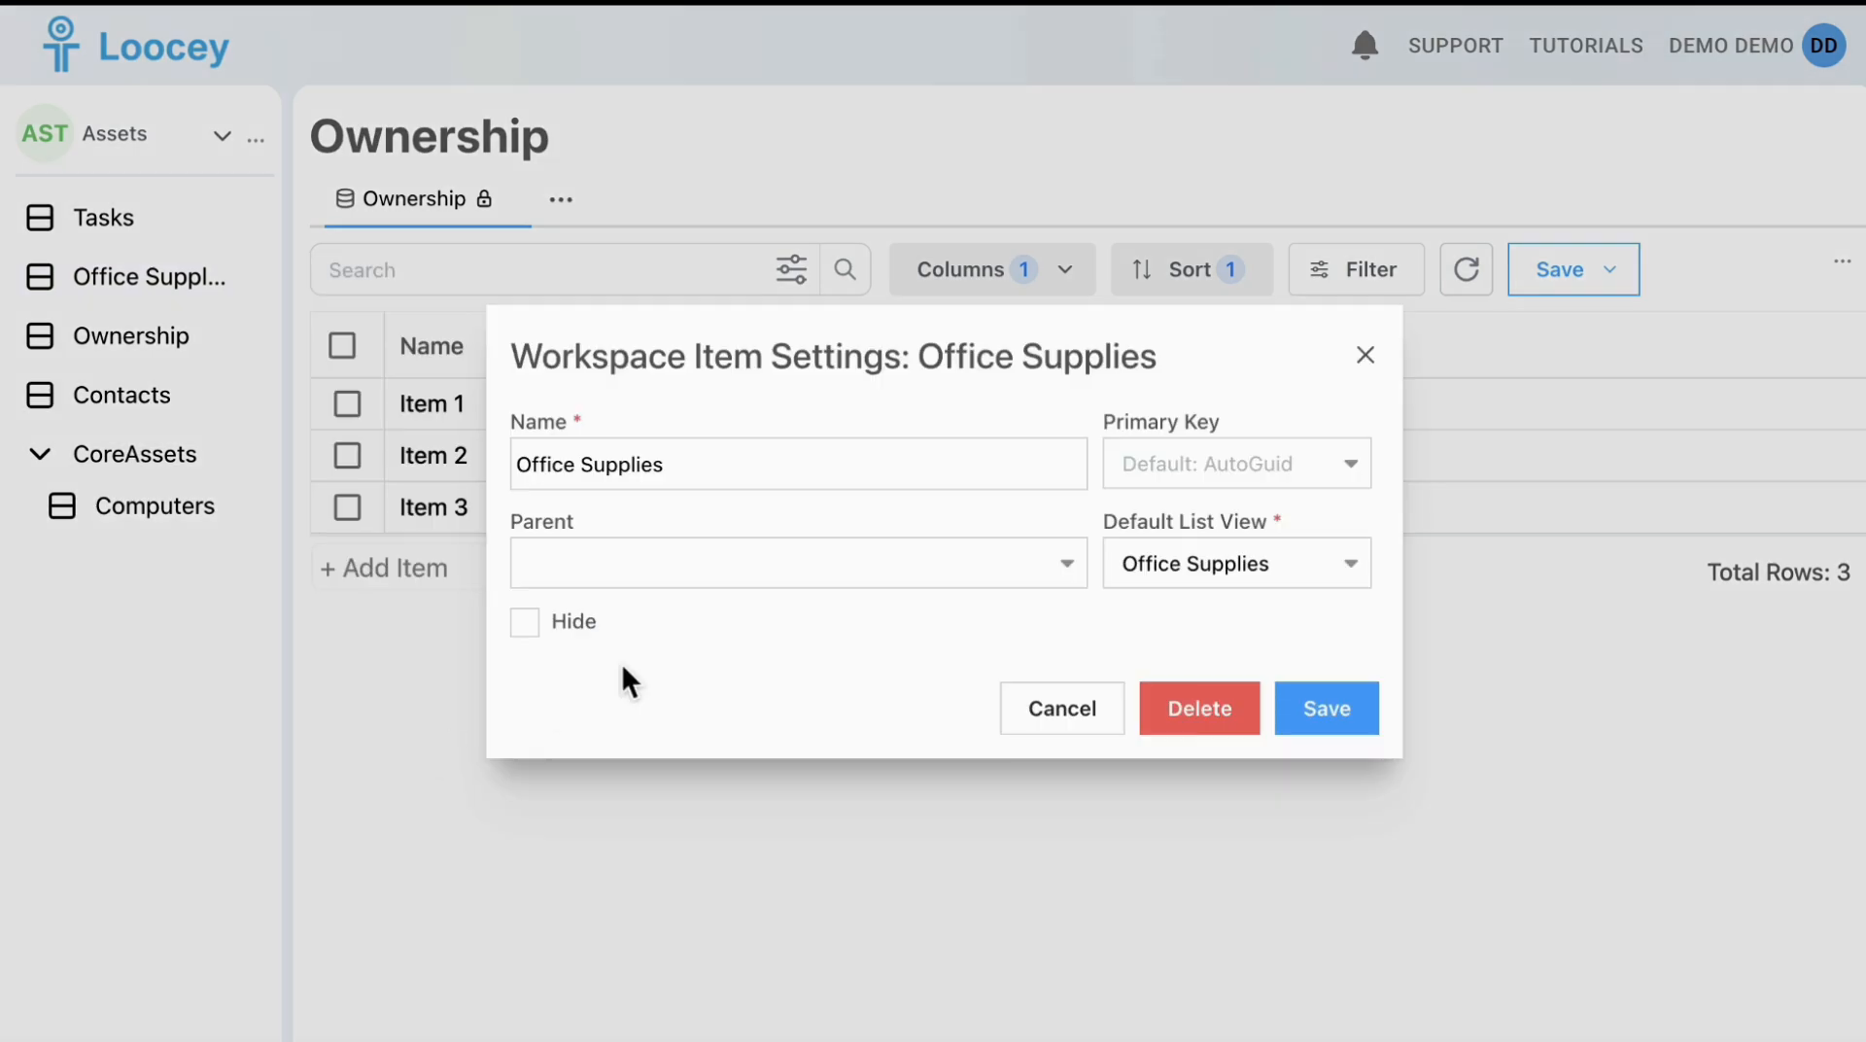
left_click(641, 564)
left_click(666, 638)
left_click(1341, 712)
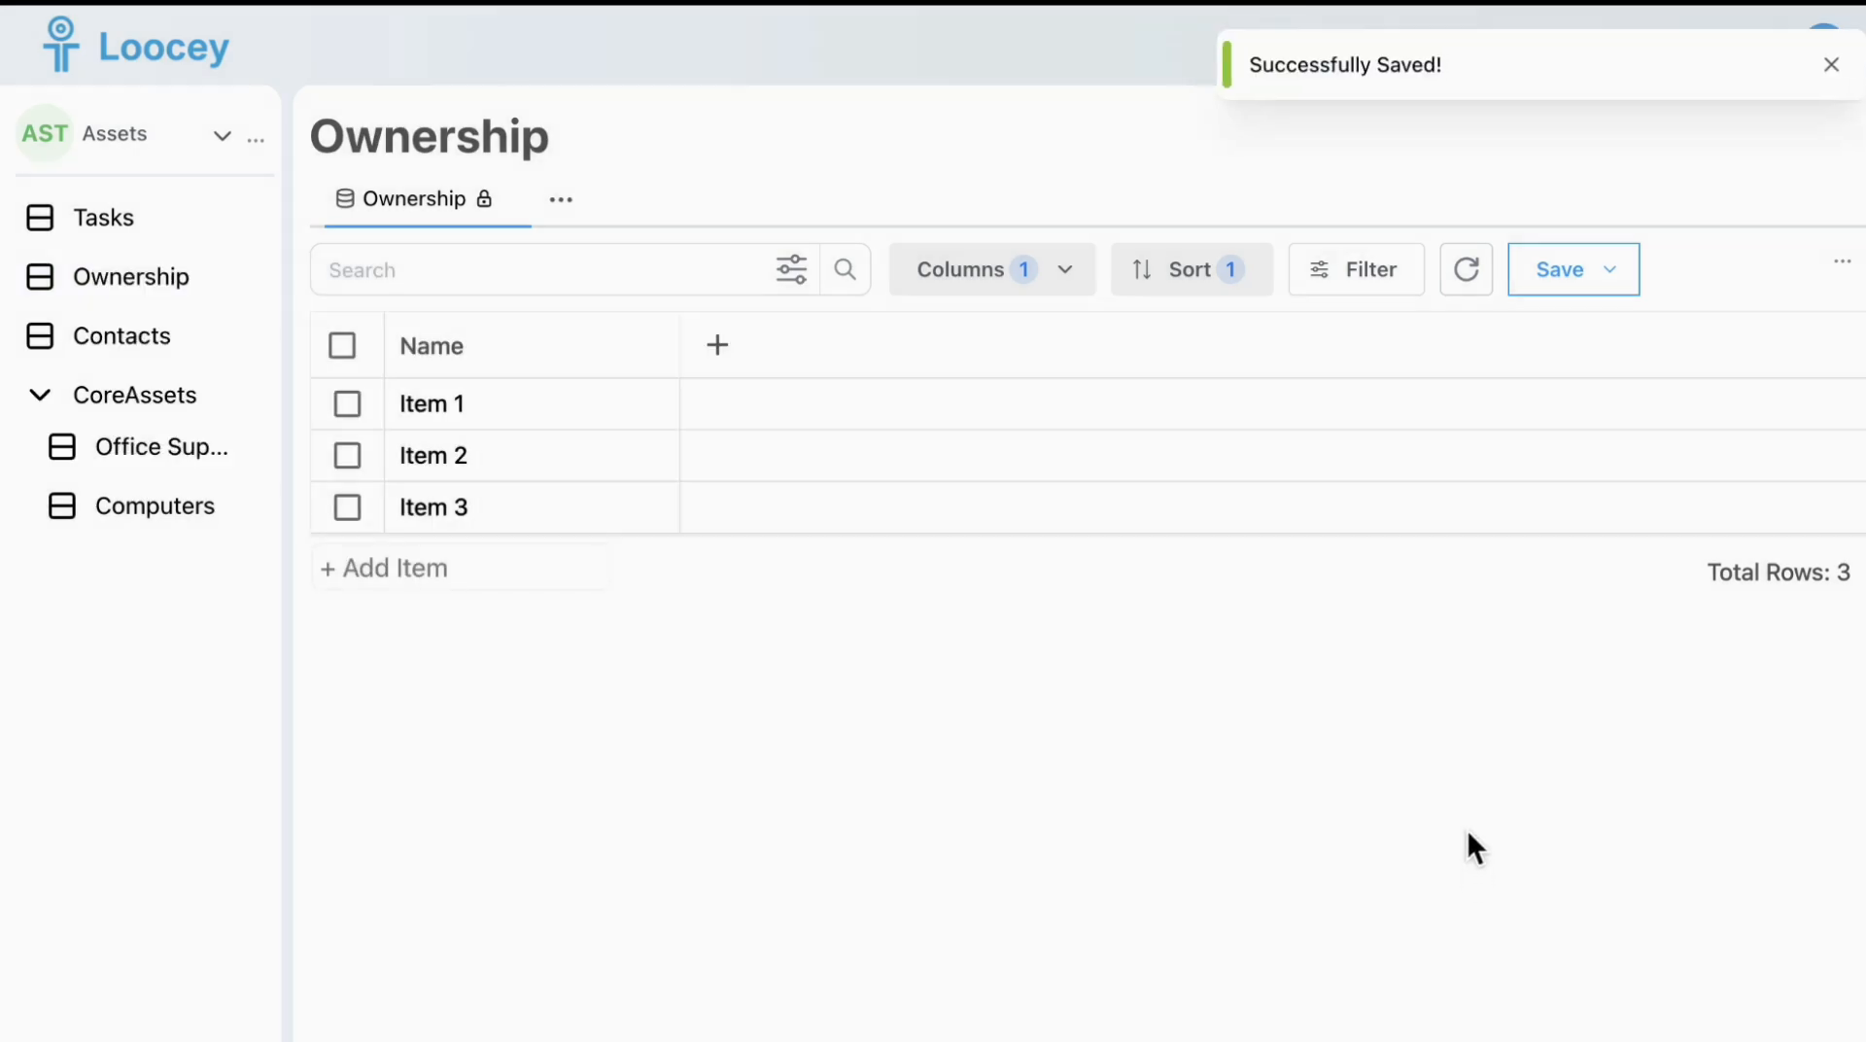
Create a new folder named "Owners" in the Assets workspace without a parent
left_click(256, 141)
left_click(470, 241)
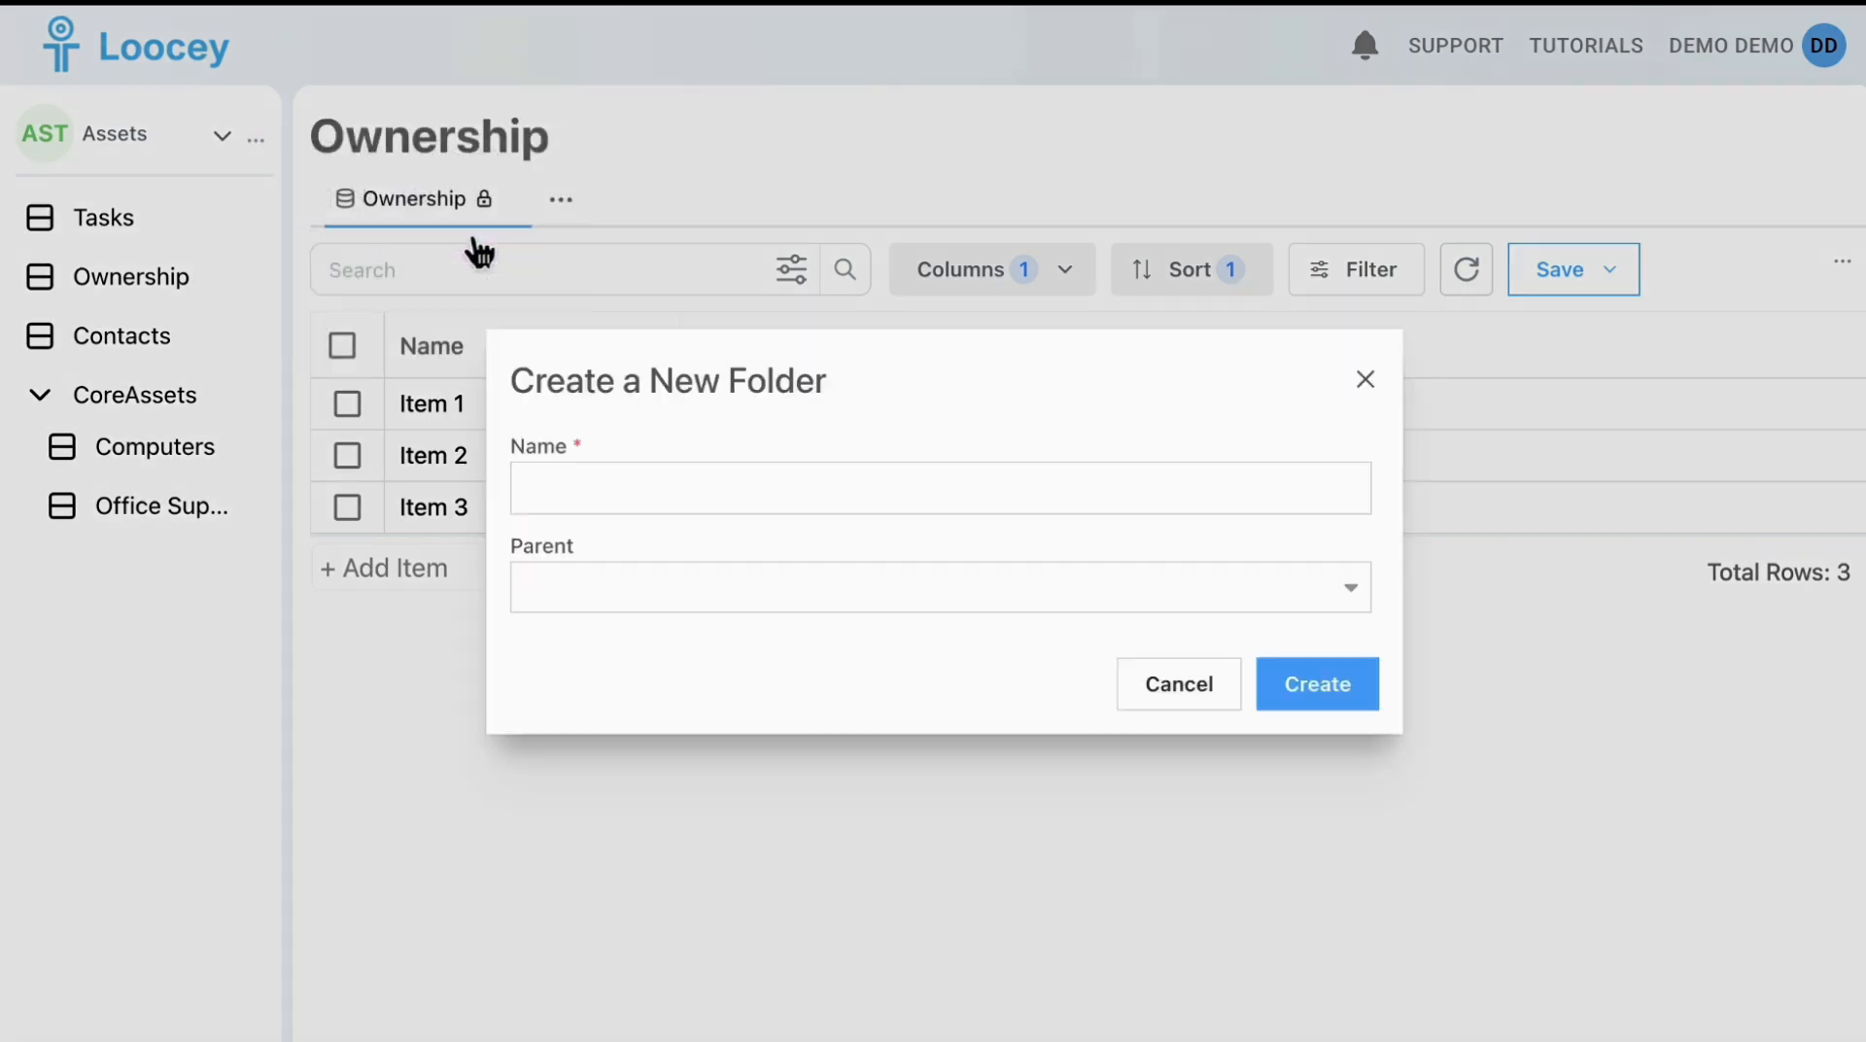
left_click(748, 478)
type("Owners")
left_click(1353, 687)
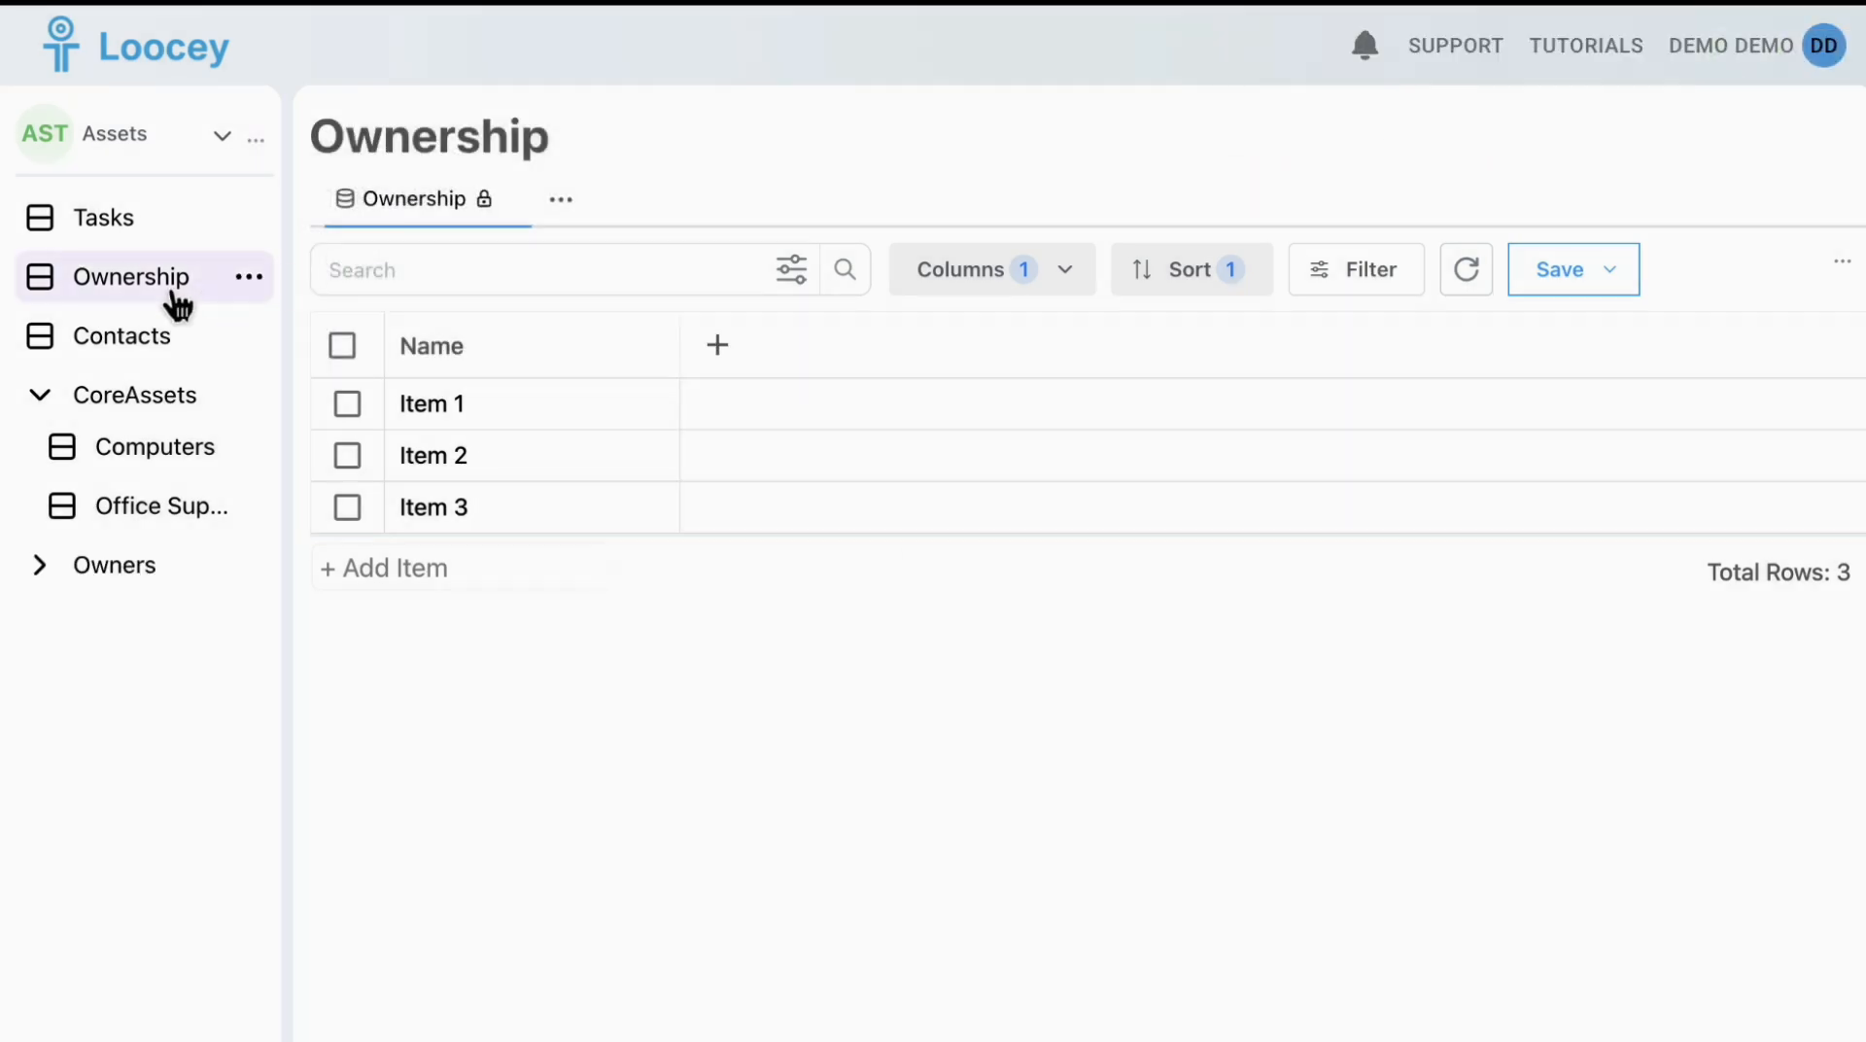
Move the Ownership list into the Owners folder and expand that folder
left_click_drag(172, 301, 138, 570)
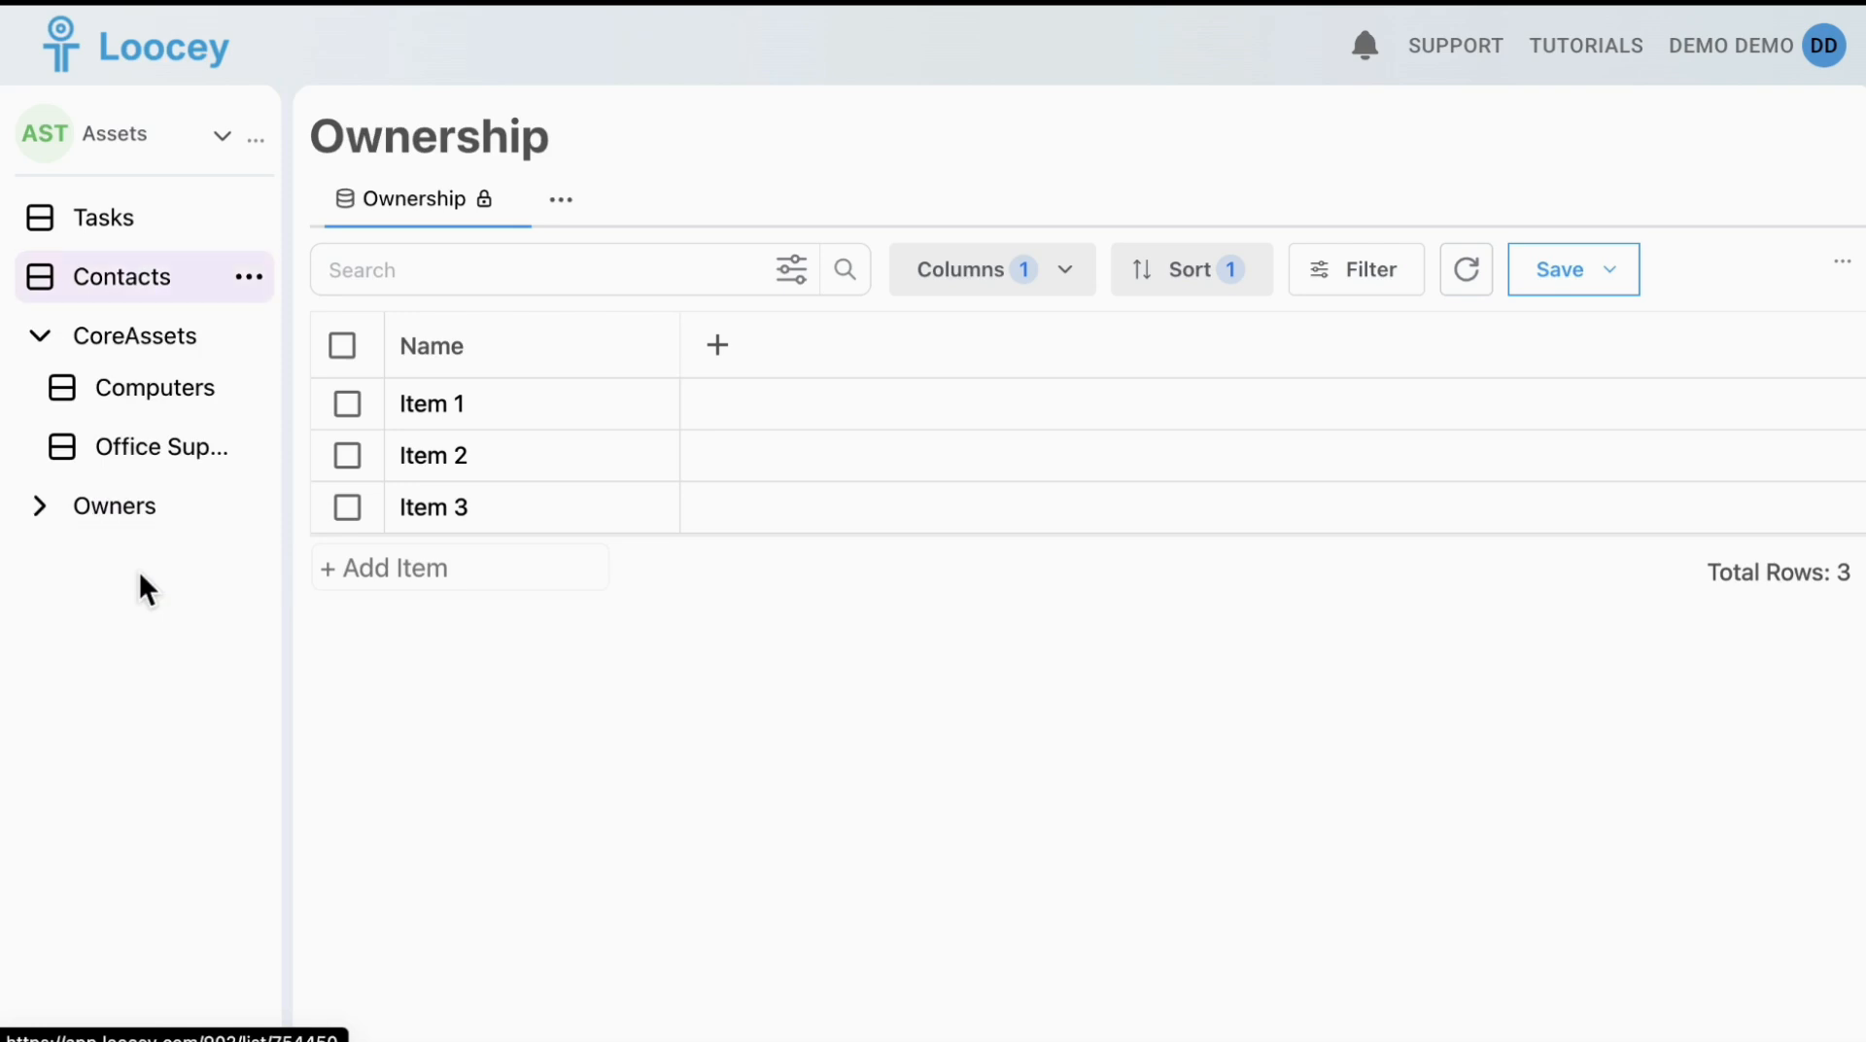
left_click(39, 505)
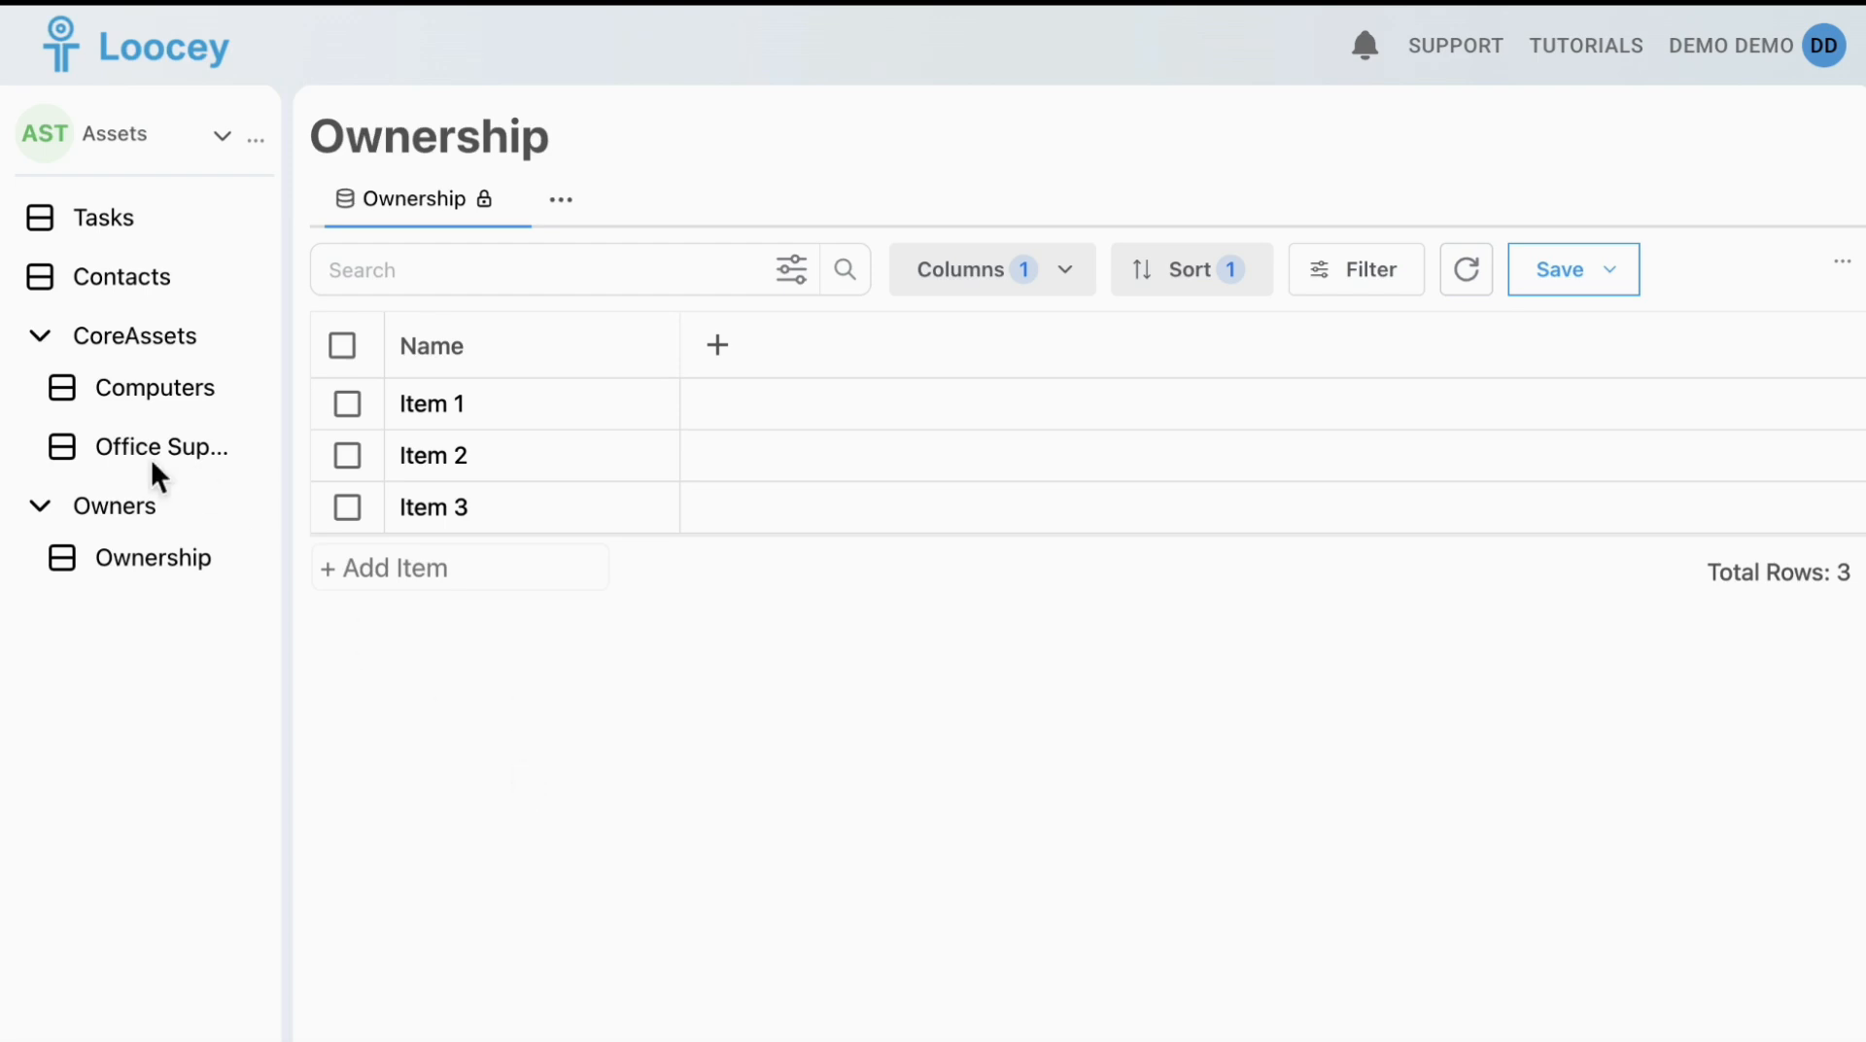
Collapse and re-expand the CoreAssets and Owners folders in turn
left_click(40, 342)
left_click(40, 342)
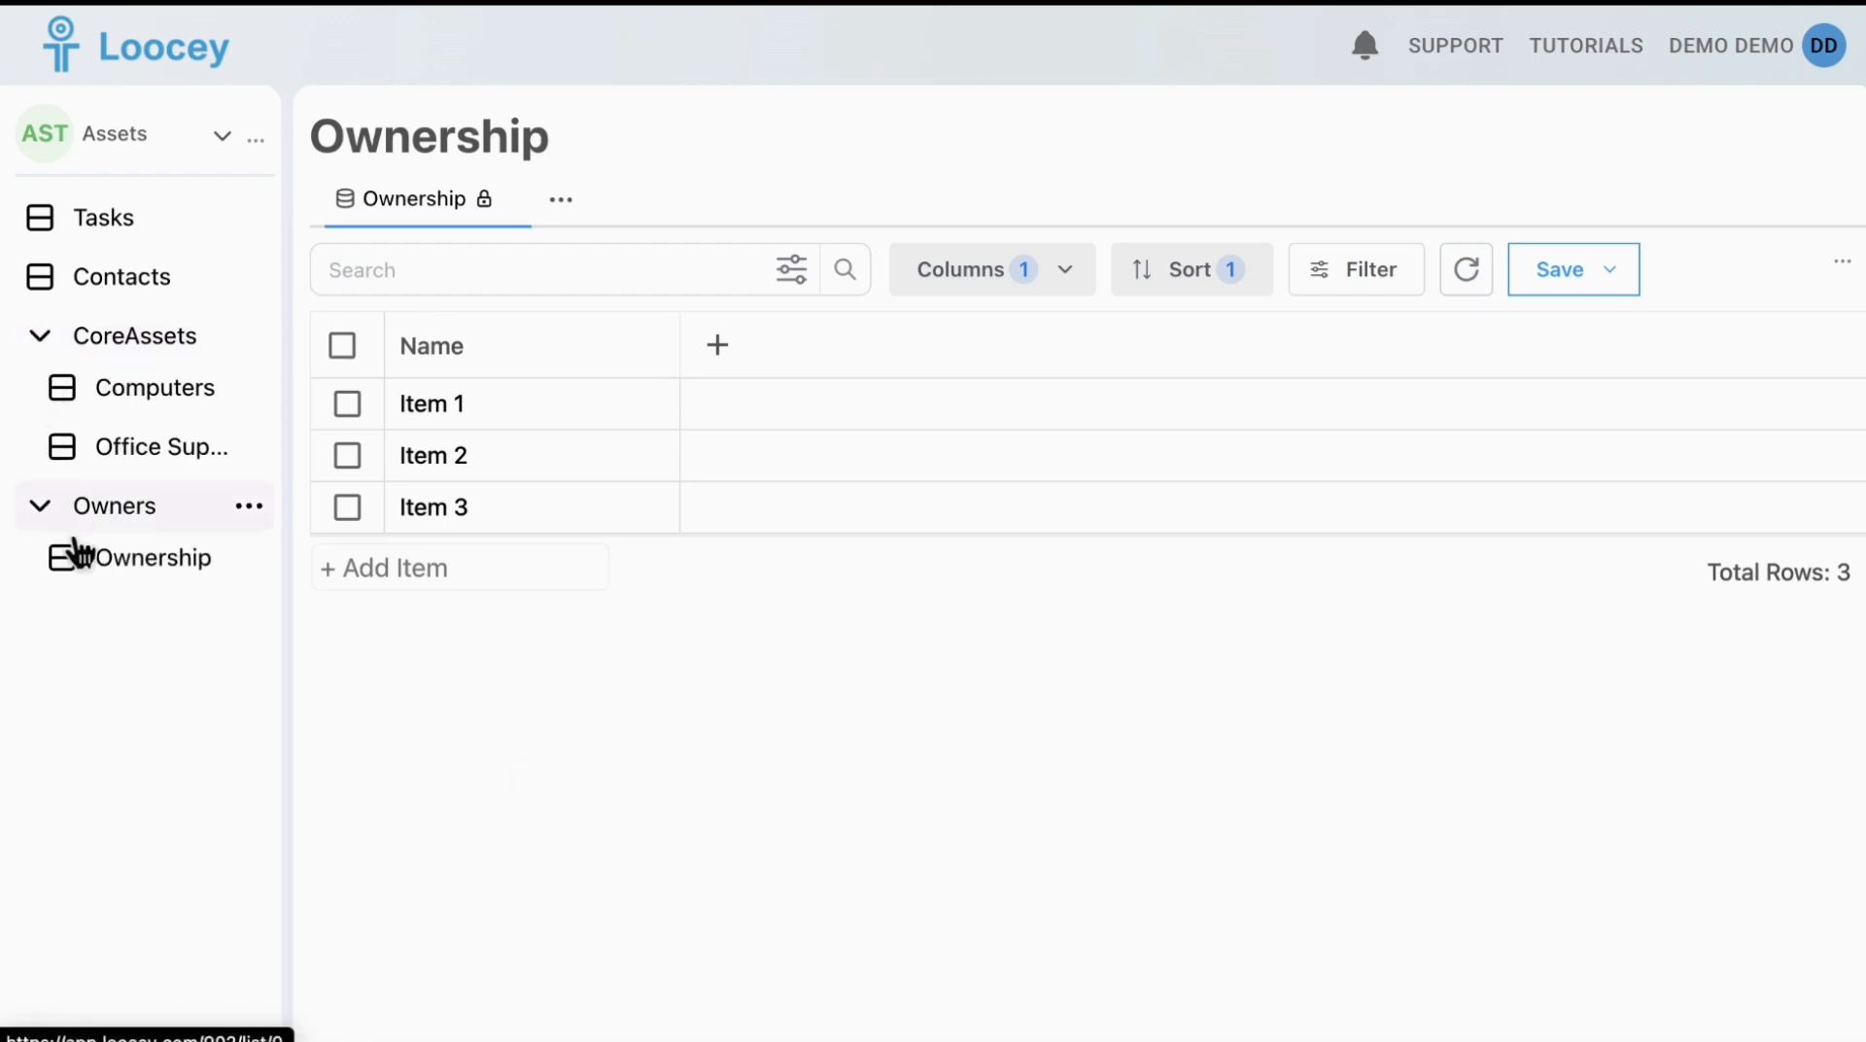
left_click(43, 510)
left_click(44, 509)
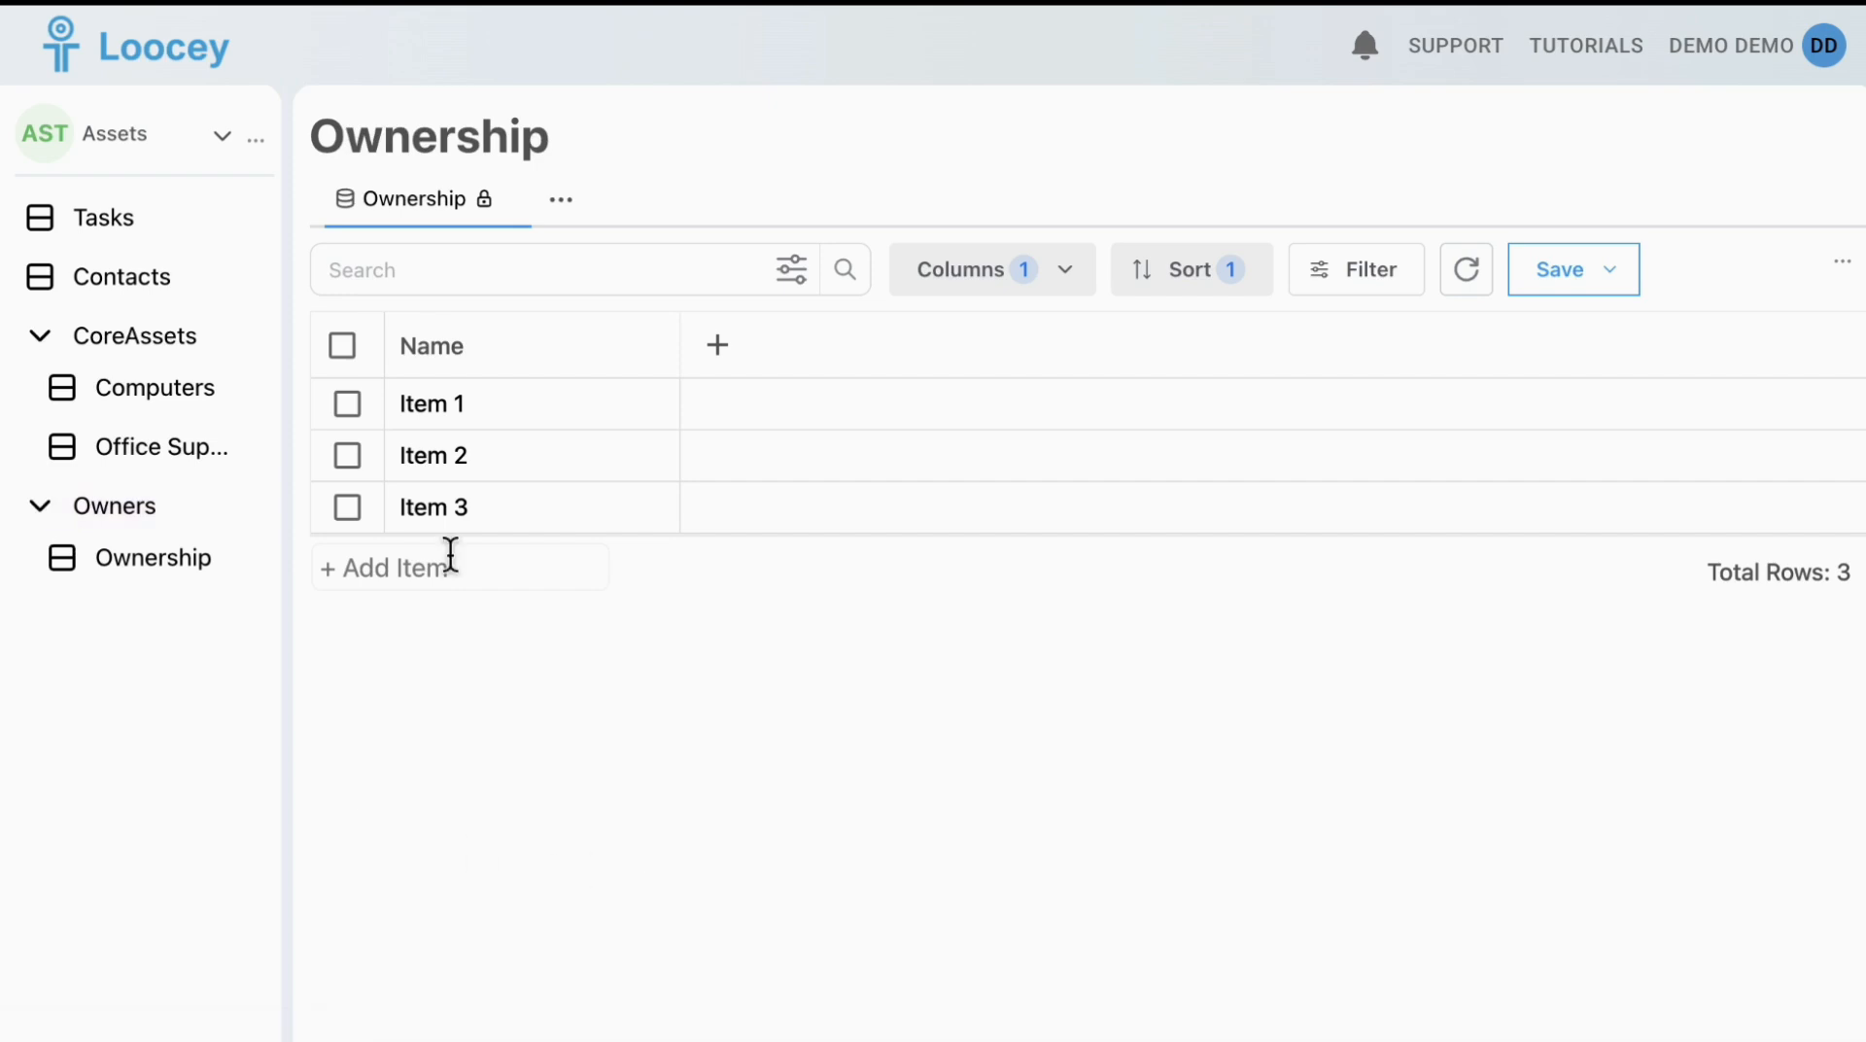
Create a new folder named "IT Equipment" with CoreAssets as its parent
left_click(265, 148)
left_click(315, 237)
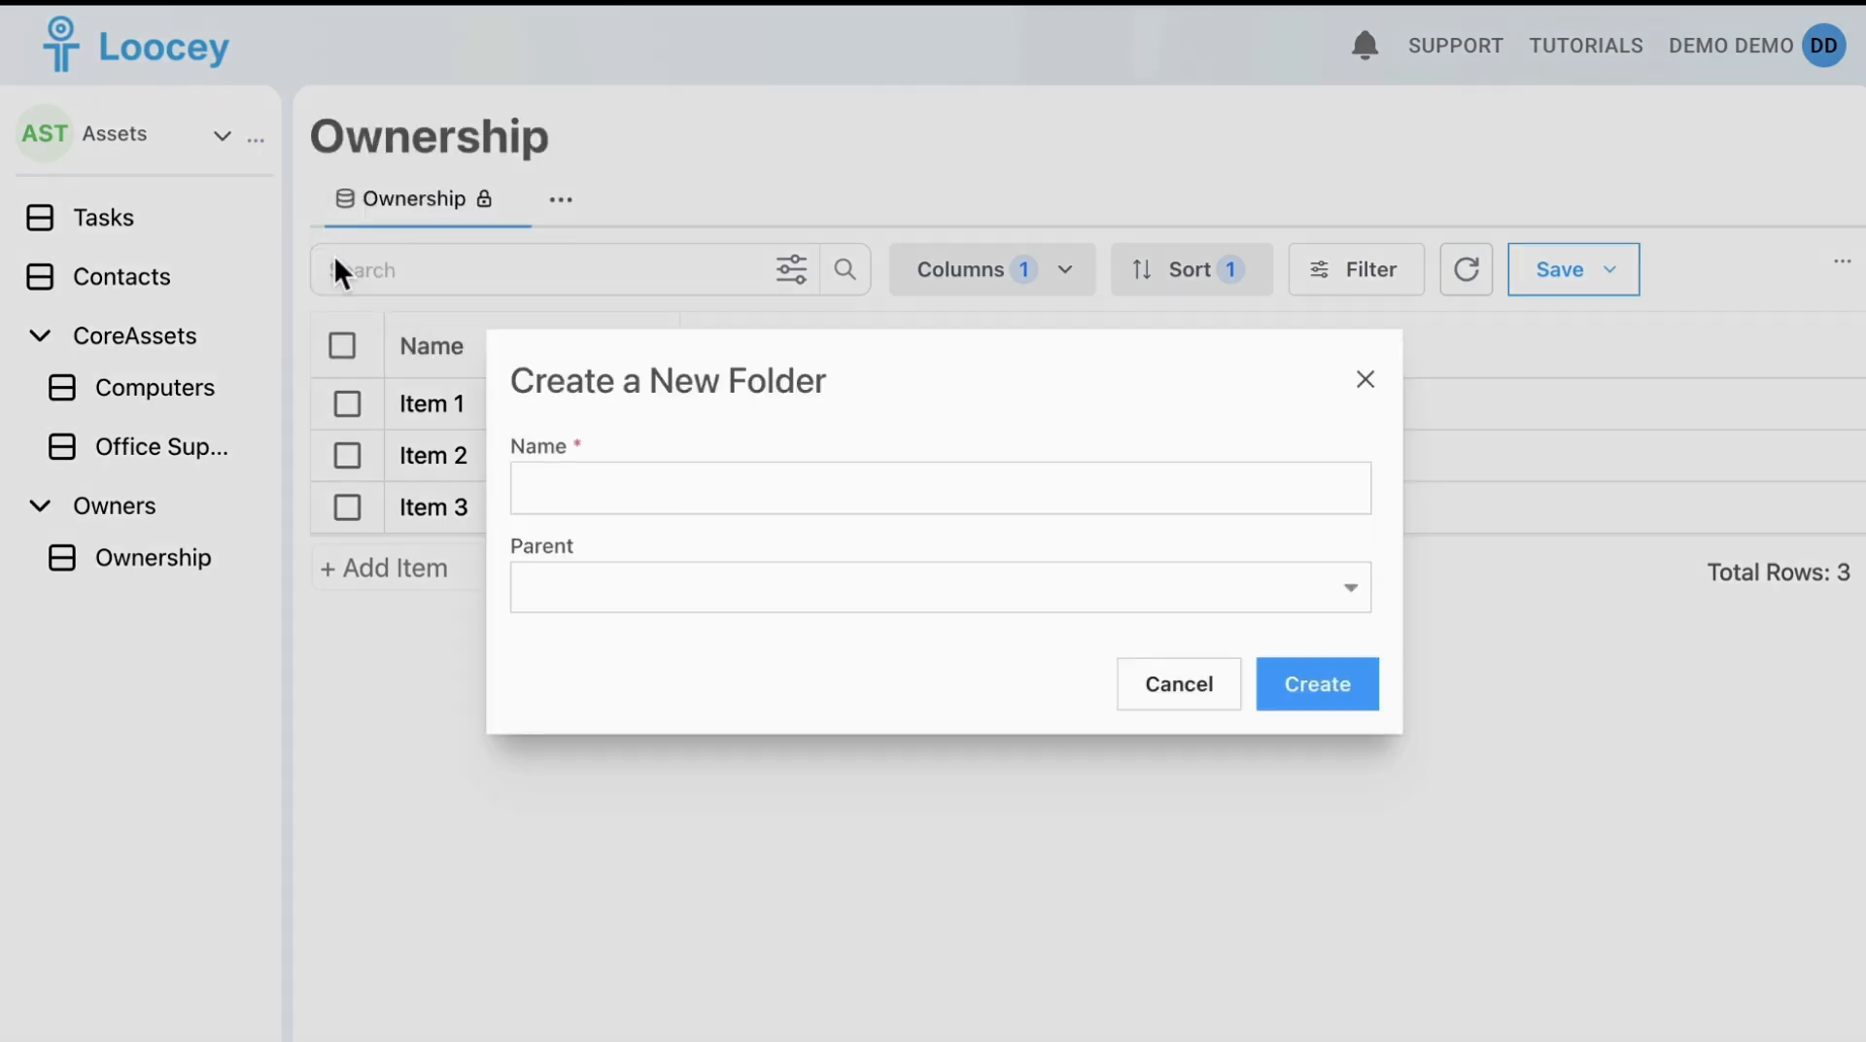
left_click(749, 488)
type("IT Equipment")
left_click(975, 598)
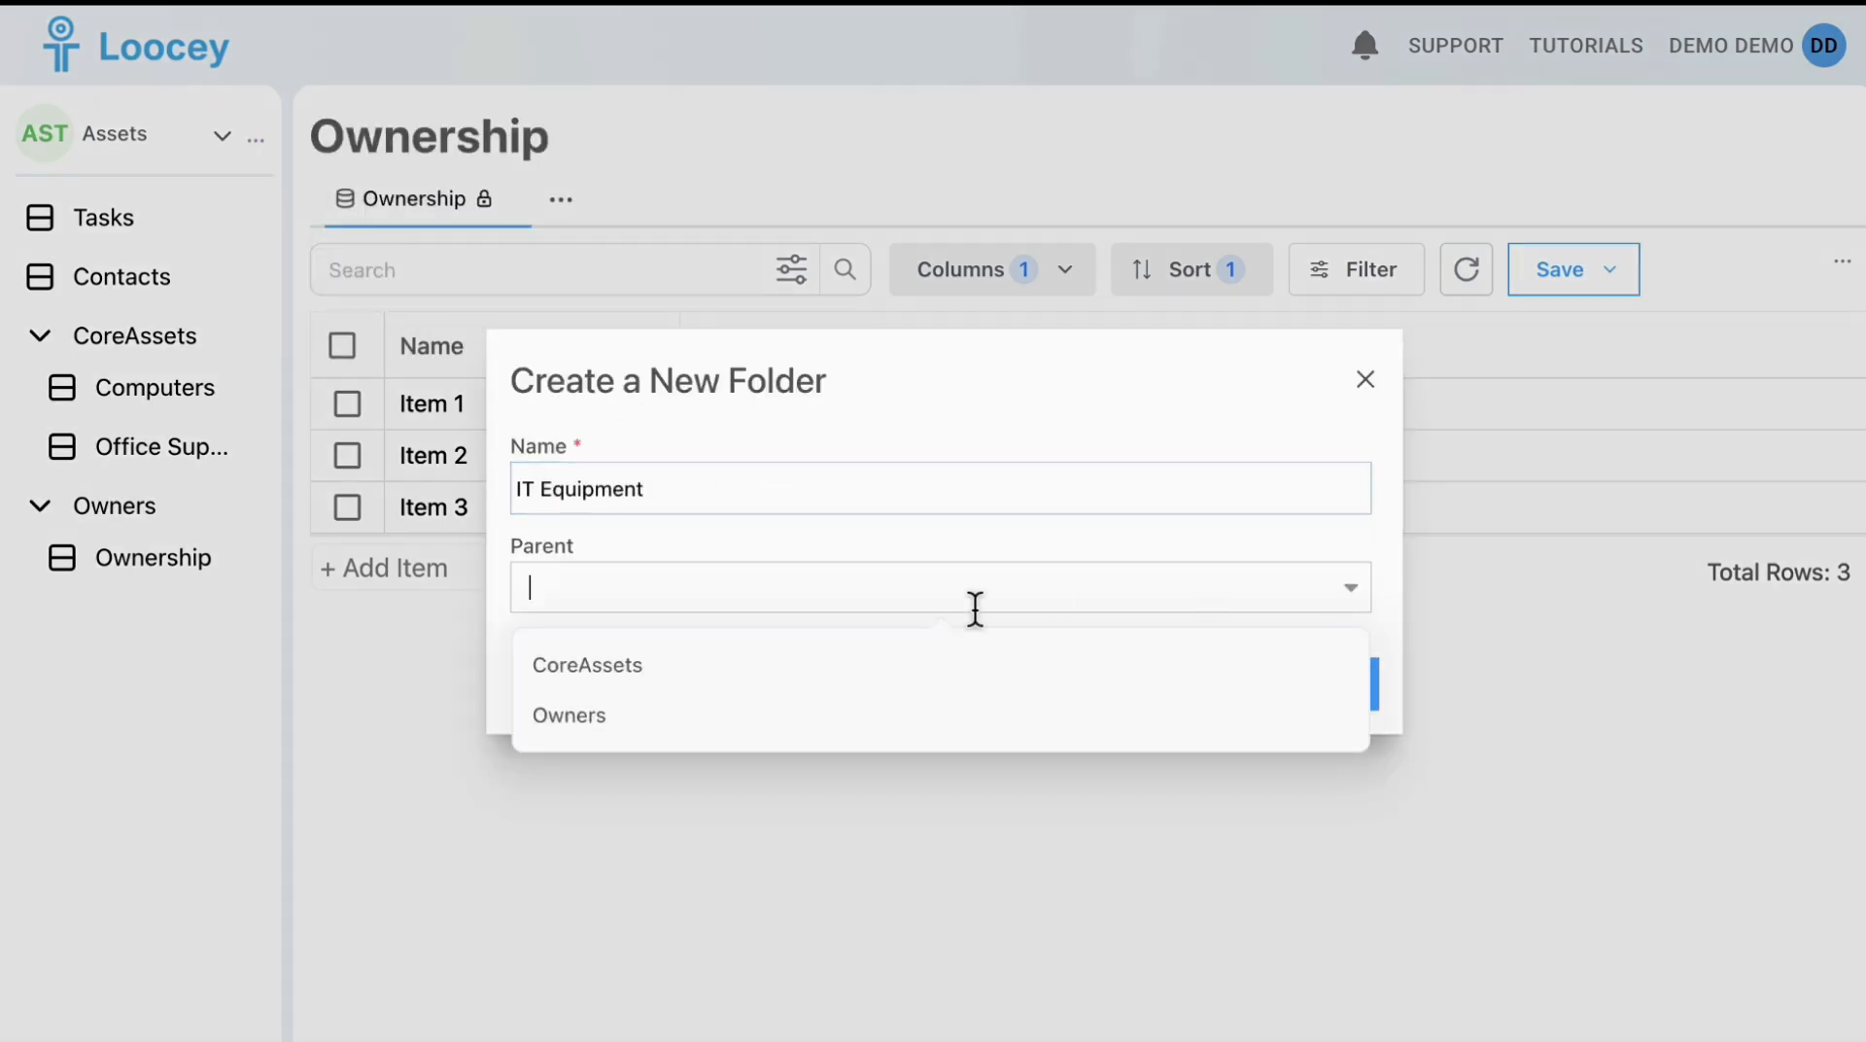
left_click(836, 683)
left_click(1302, 691)
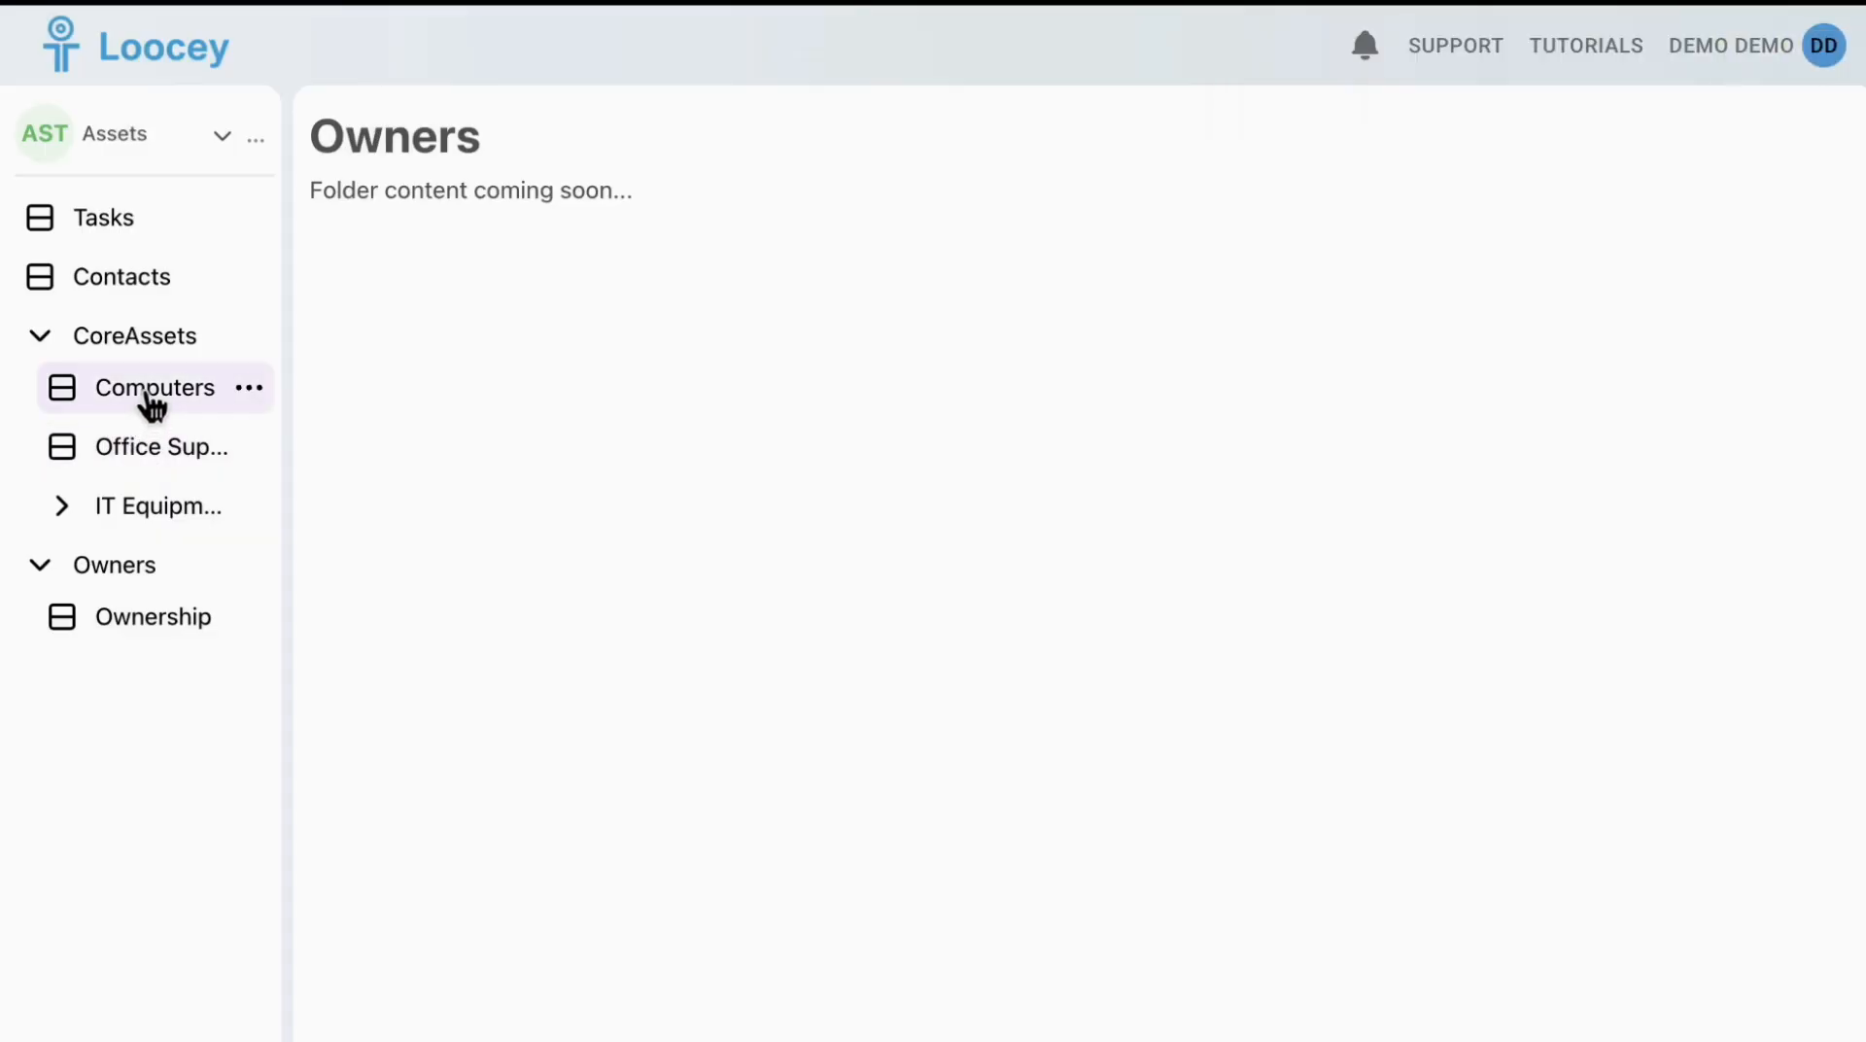
Move the Computers list into the IT Equipment folder and expand that folder
left_click_drag(146, 402, 155, 512)
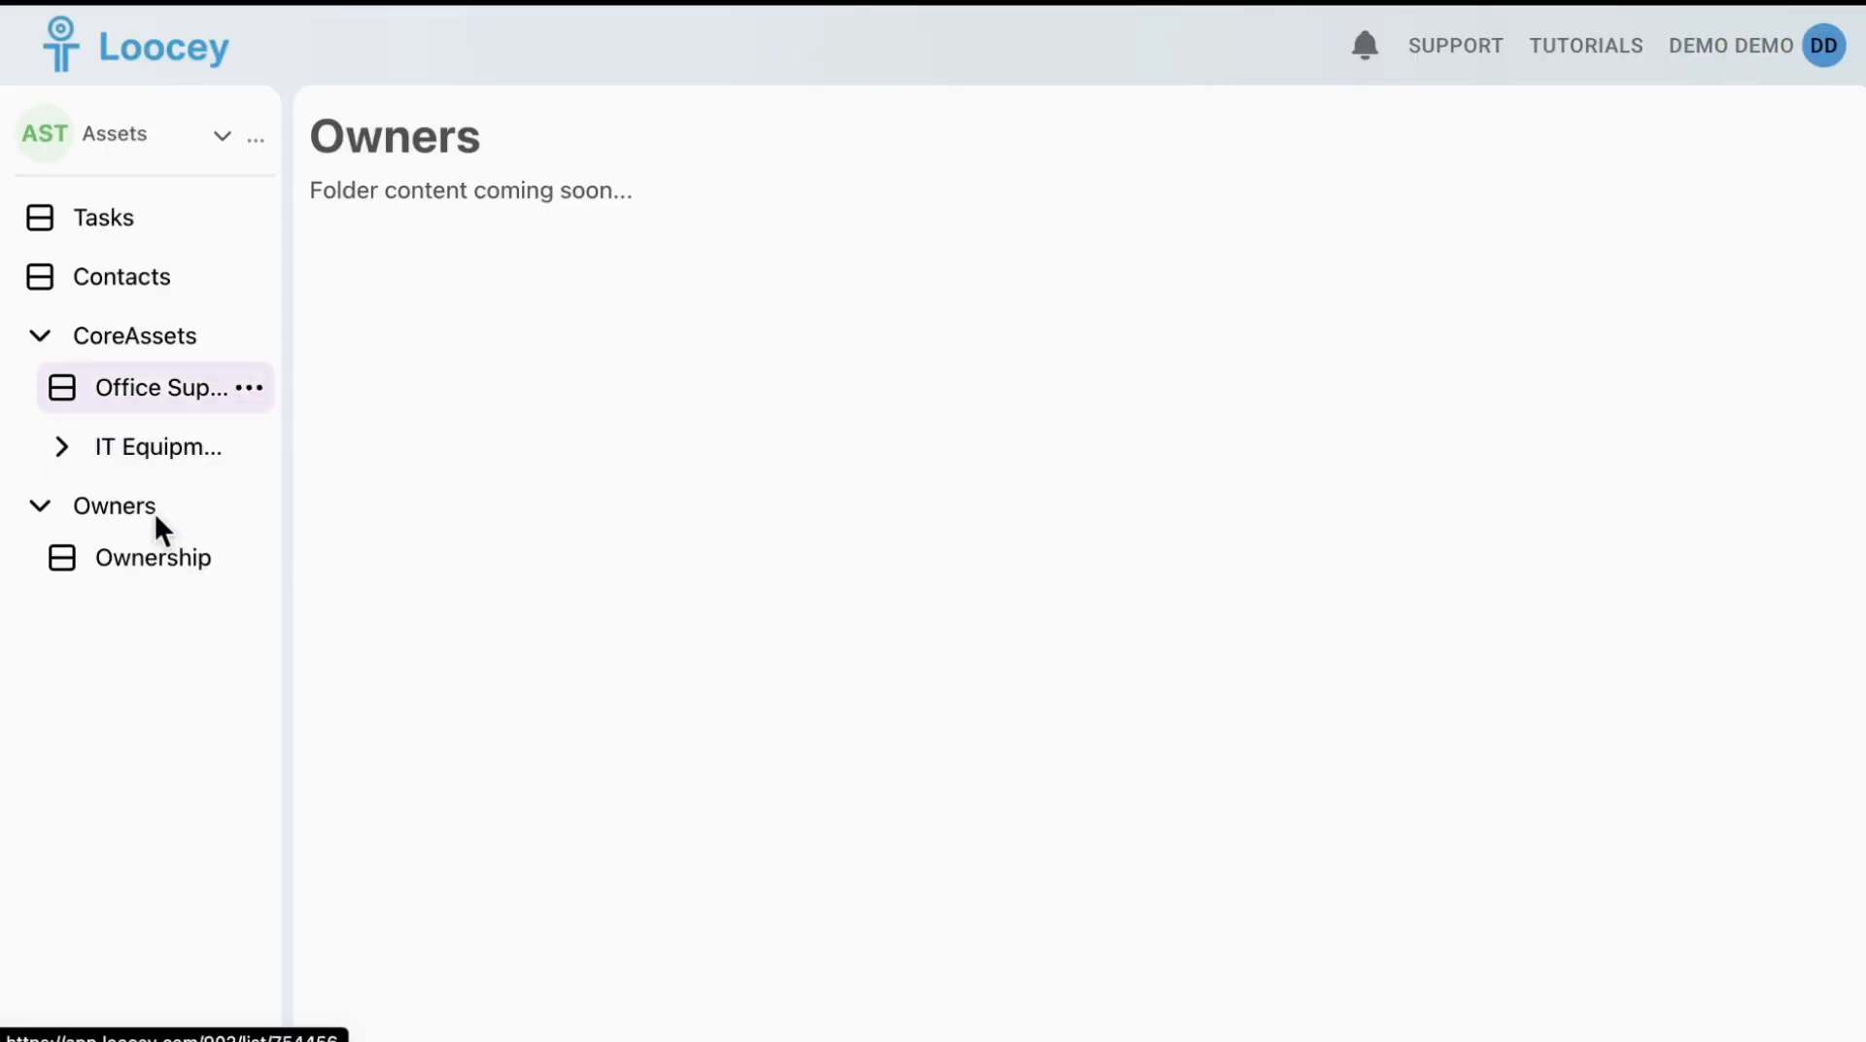
left_click(76, 450)
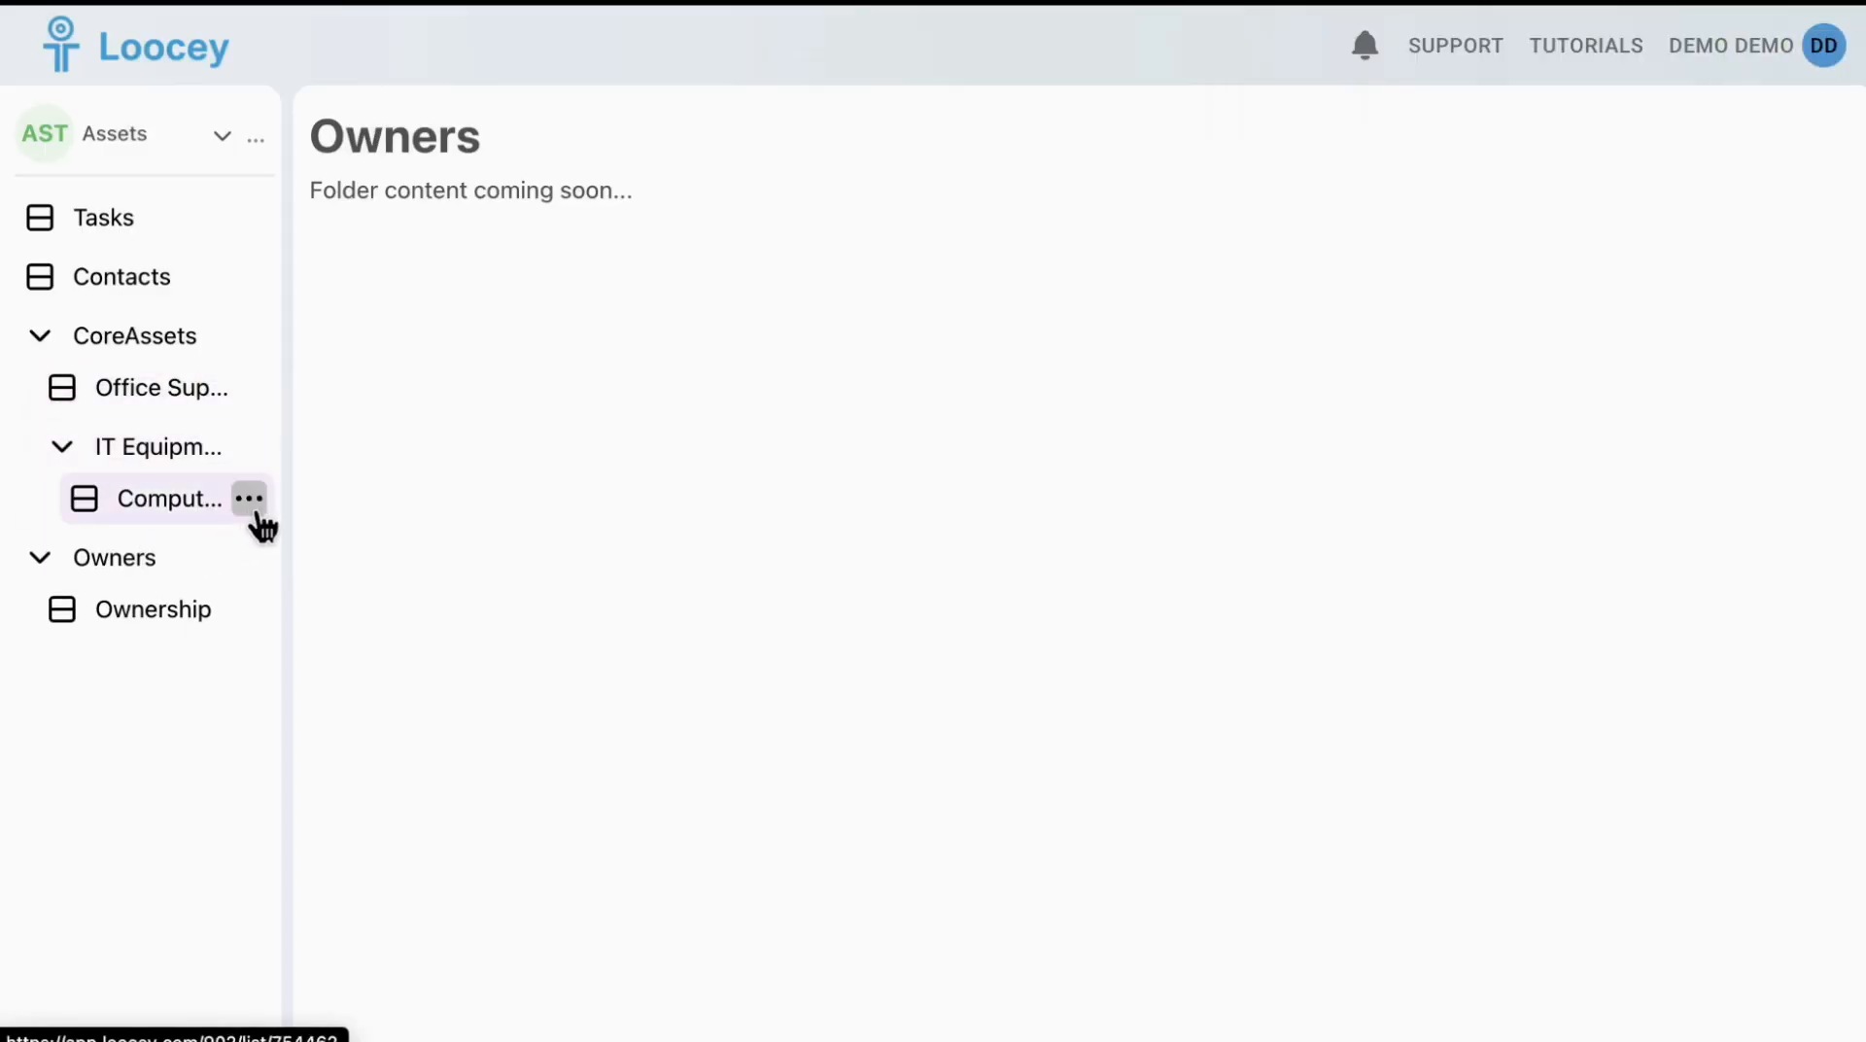
Set the parent of the Computers list to CoreAssets in its settings and save
left_click(249, 499)
left_click(456, 962)
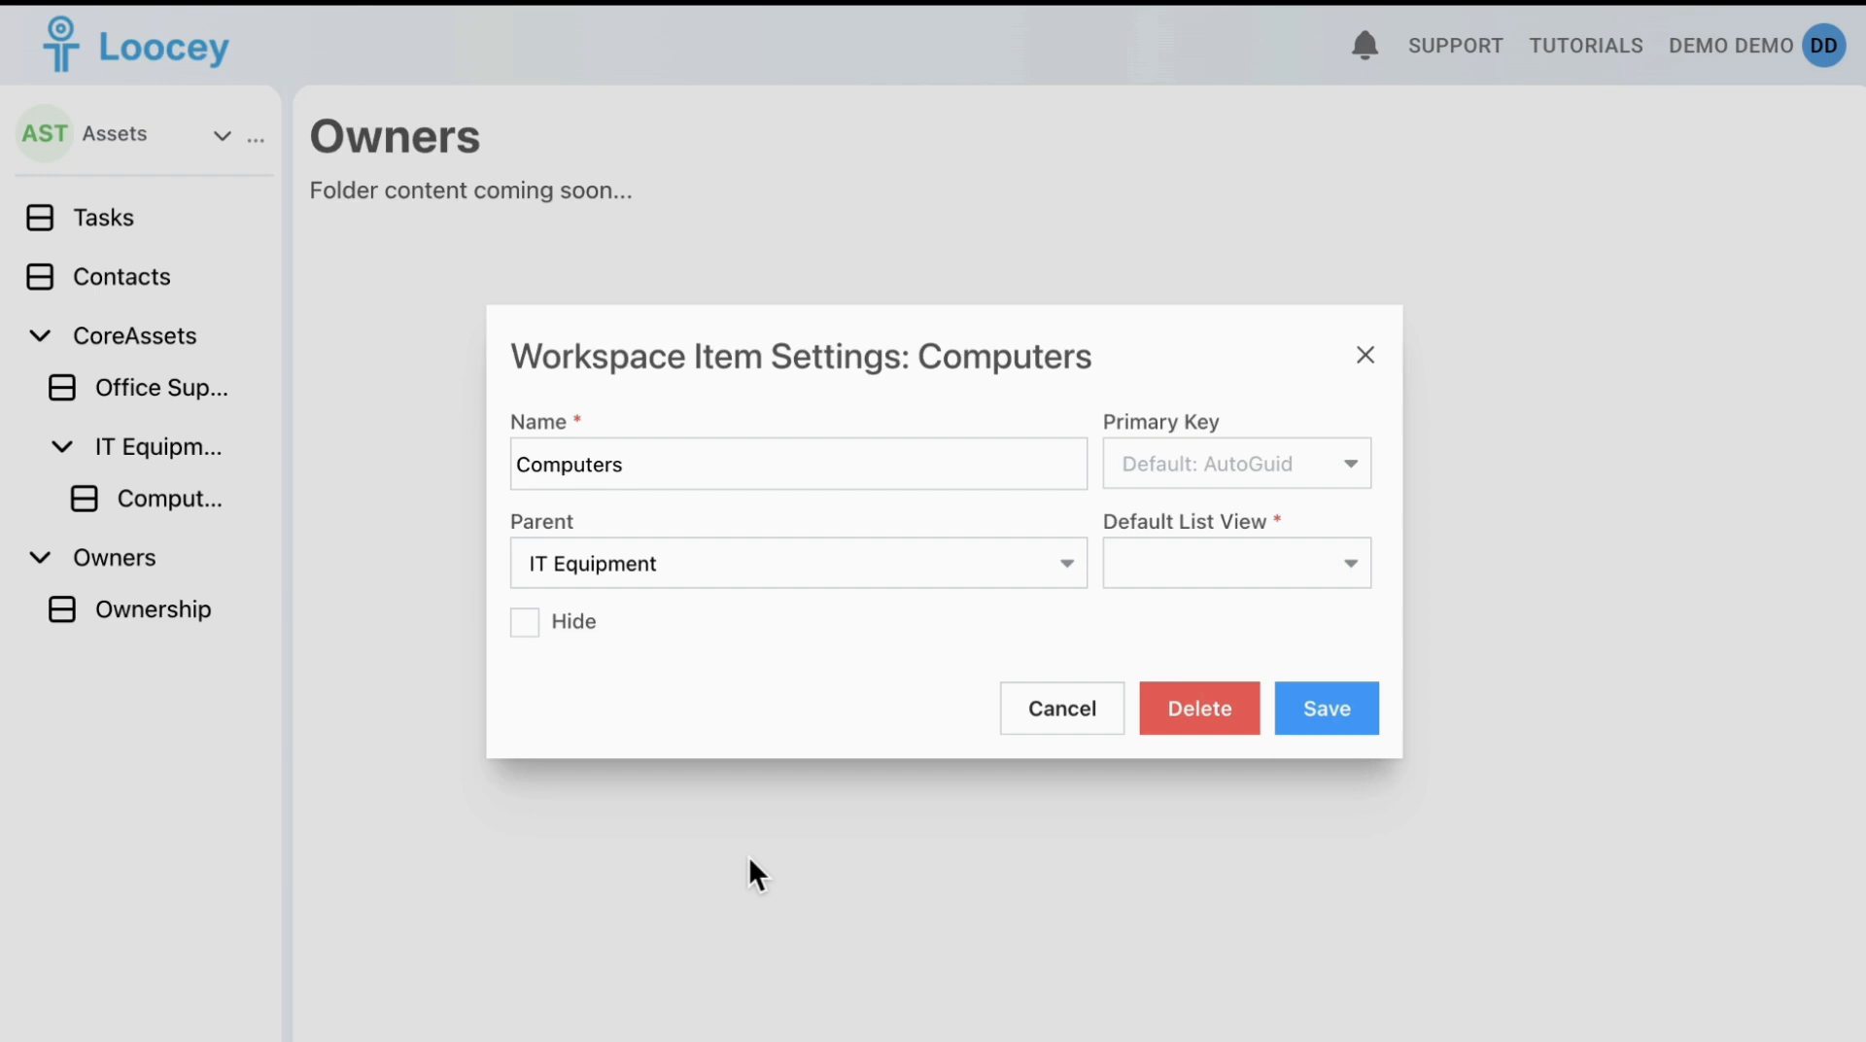
left_click(912, 562)
left_click(783, 649)
left_click(1355, 719)
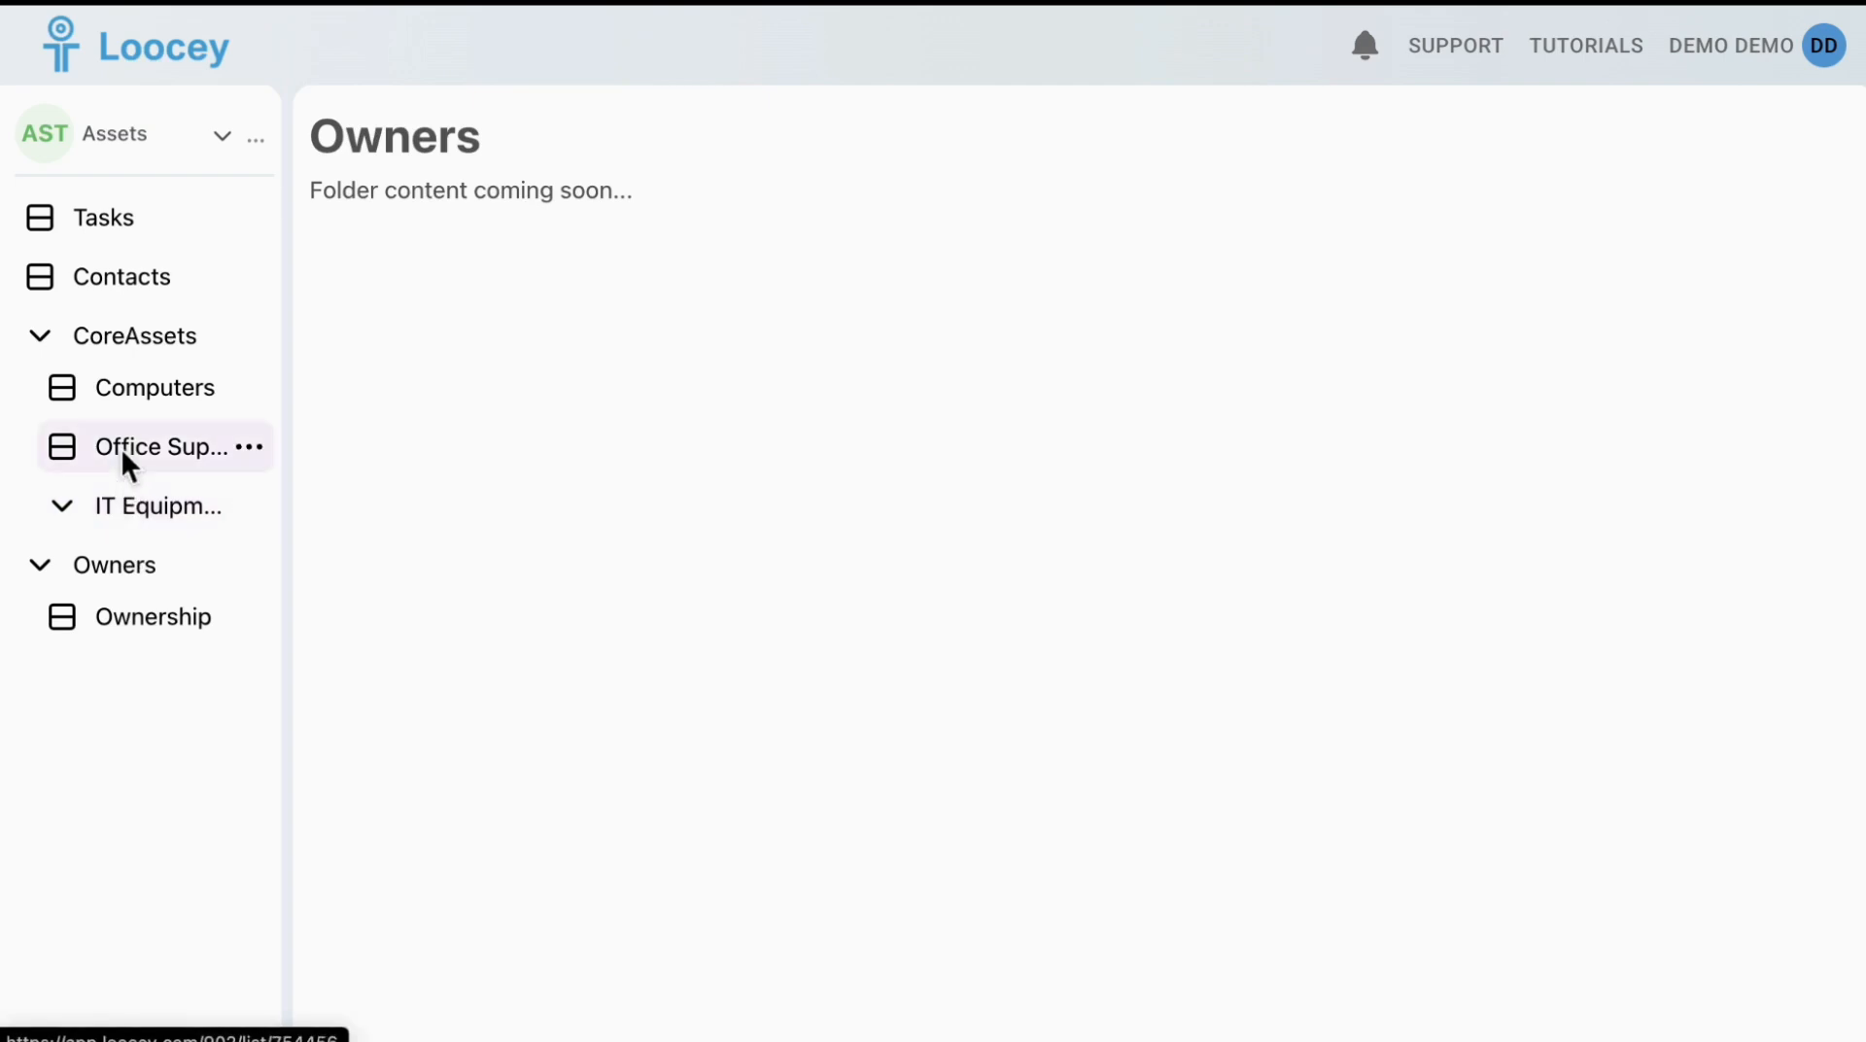
Reorder the CoreAssets folder by moving the Office Supplies list above Computers
mouse_move(155, 277)
left_mouse_down()
mouse_move(159, 196)
mouse_move(171, 305)
left_mouse_up()
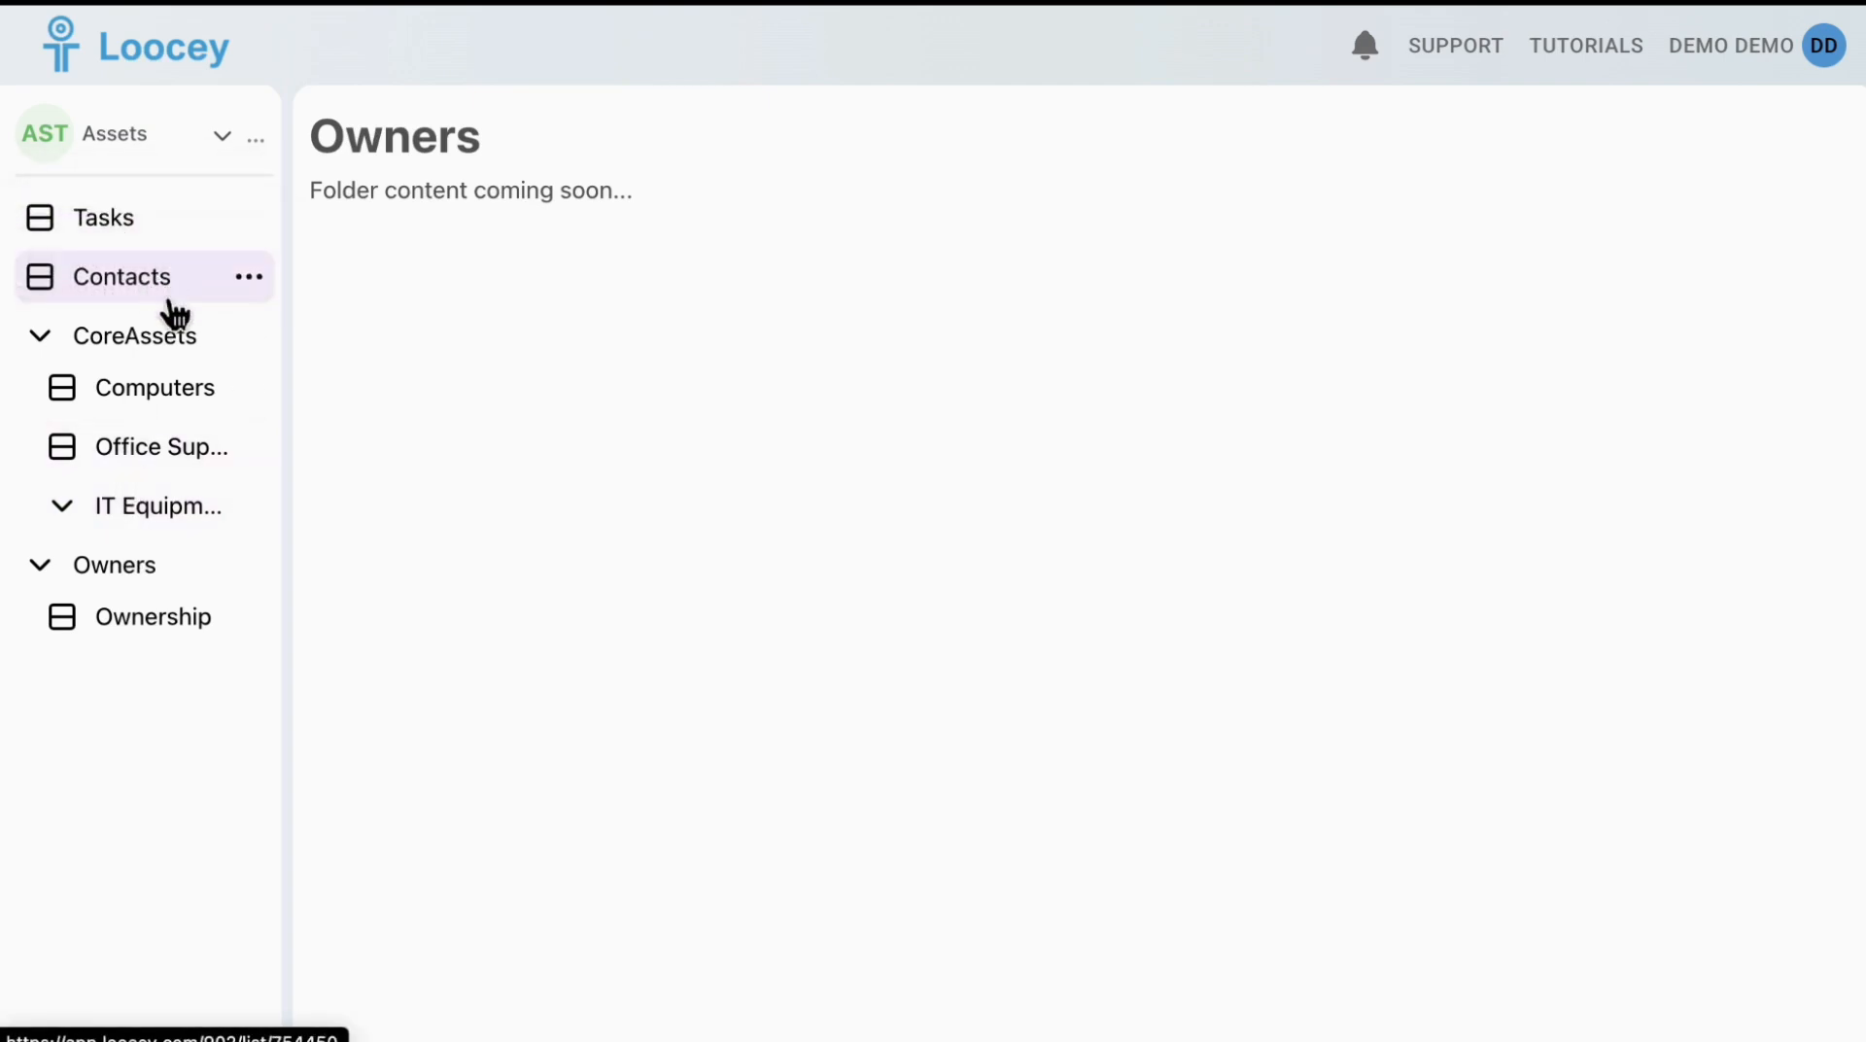
left_click_drag(197, 465, 201, 394)
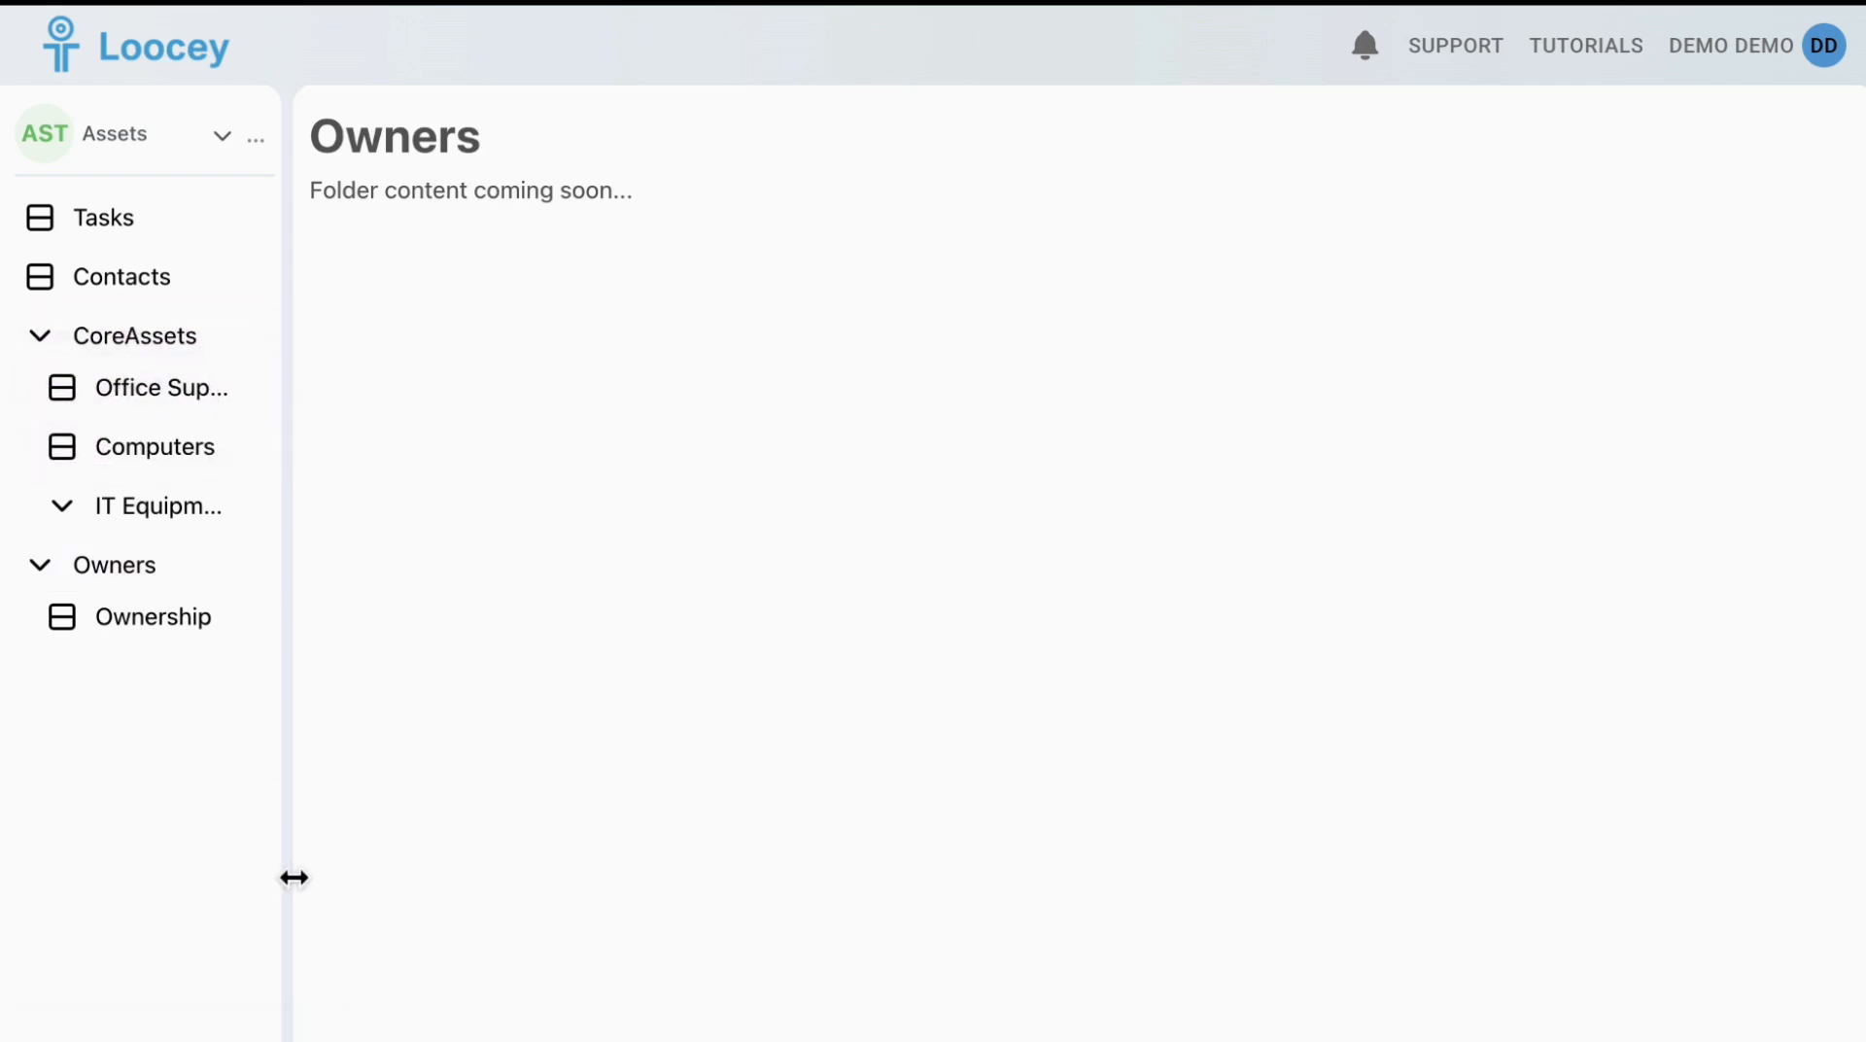
Hide the Ownership list in the Owners folder and display the workspace's hidden items
left_click(68, 583)
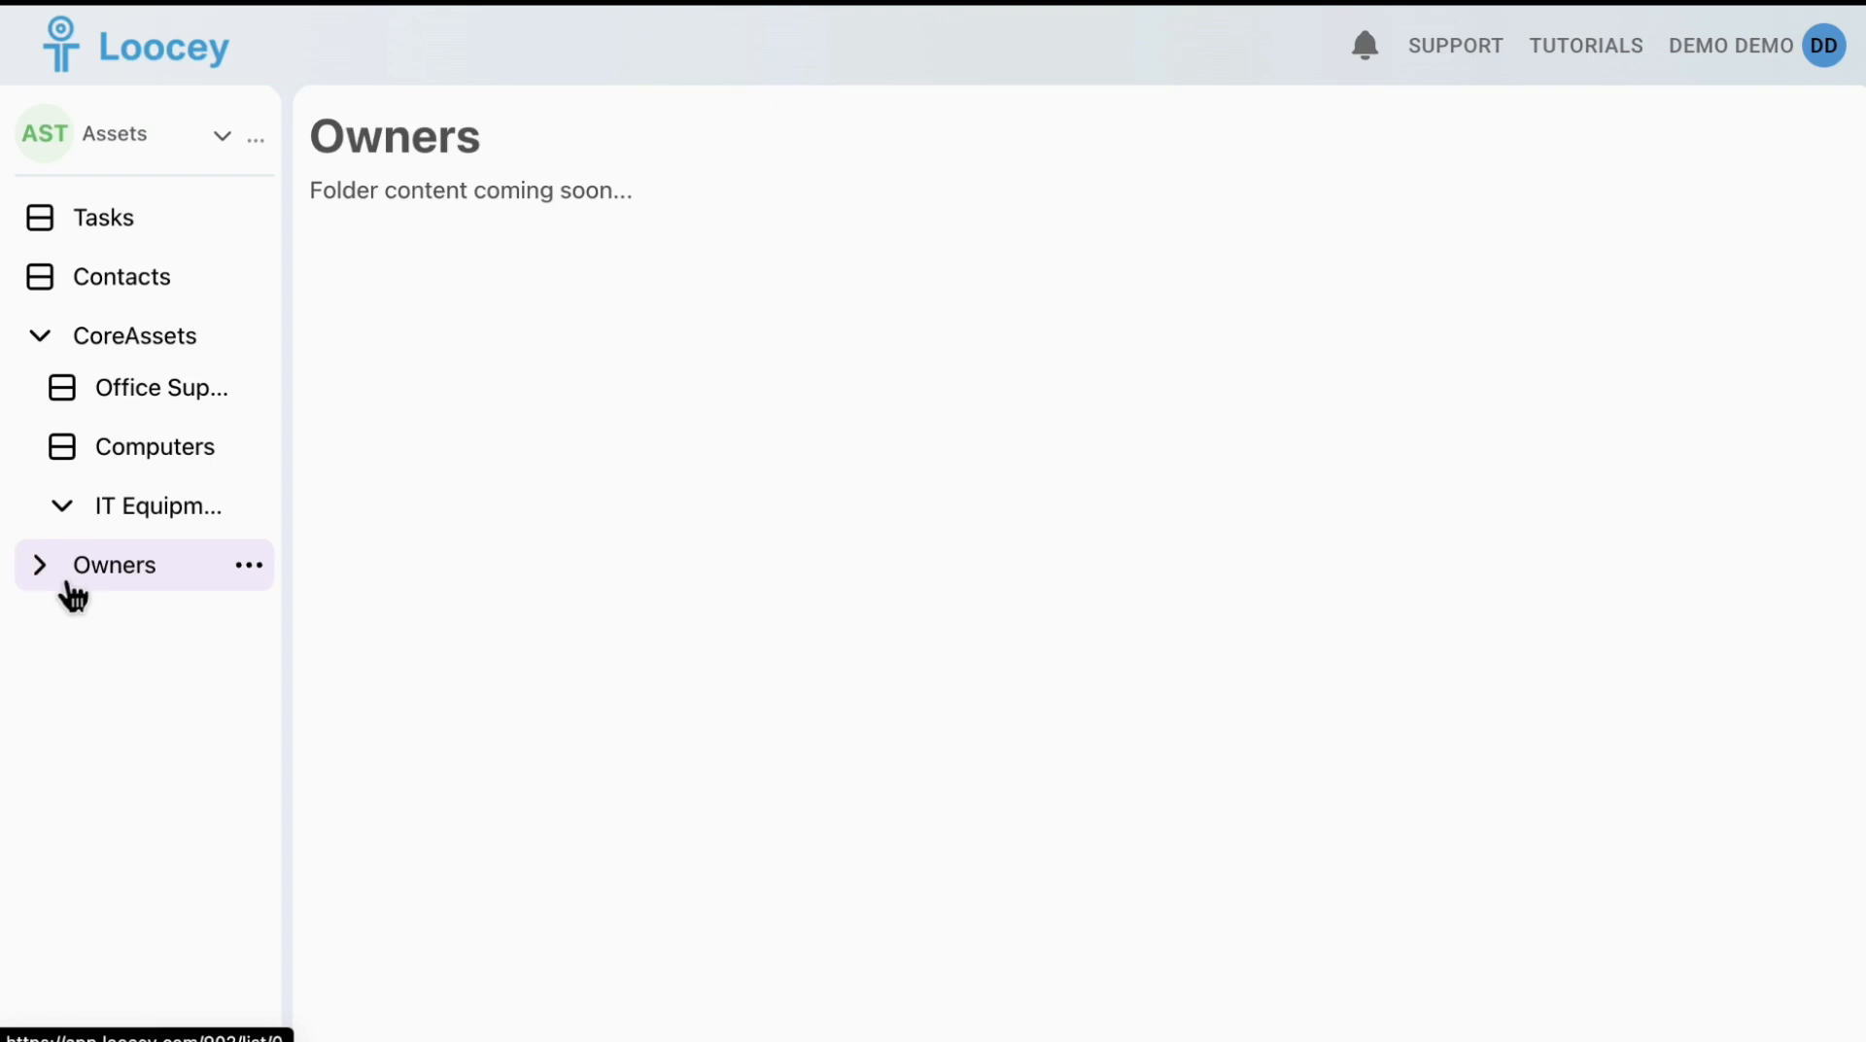
left_click(64, 583)
left_click(258, 630)
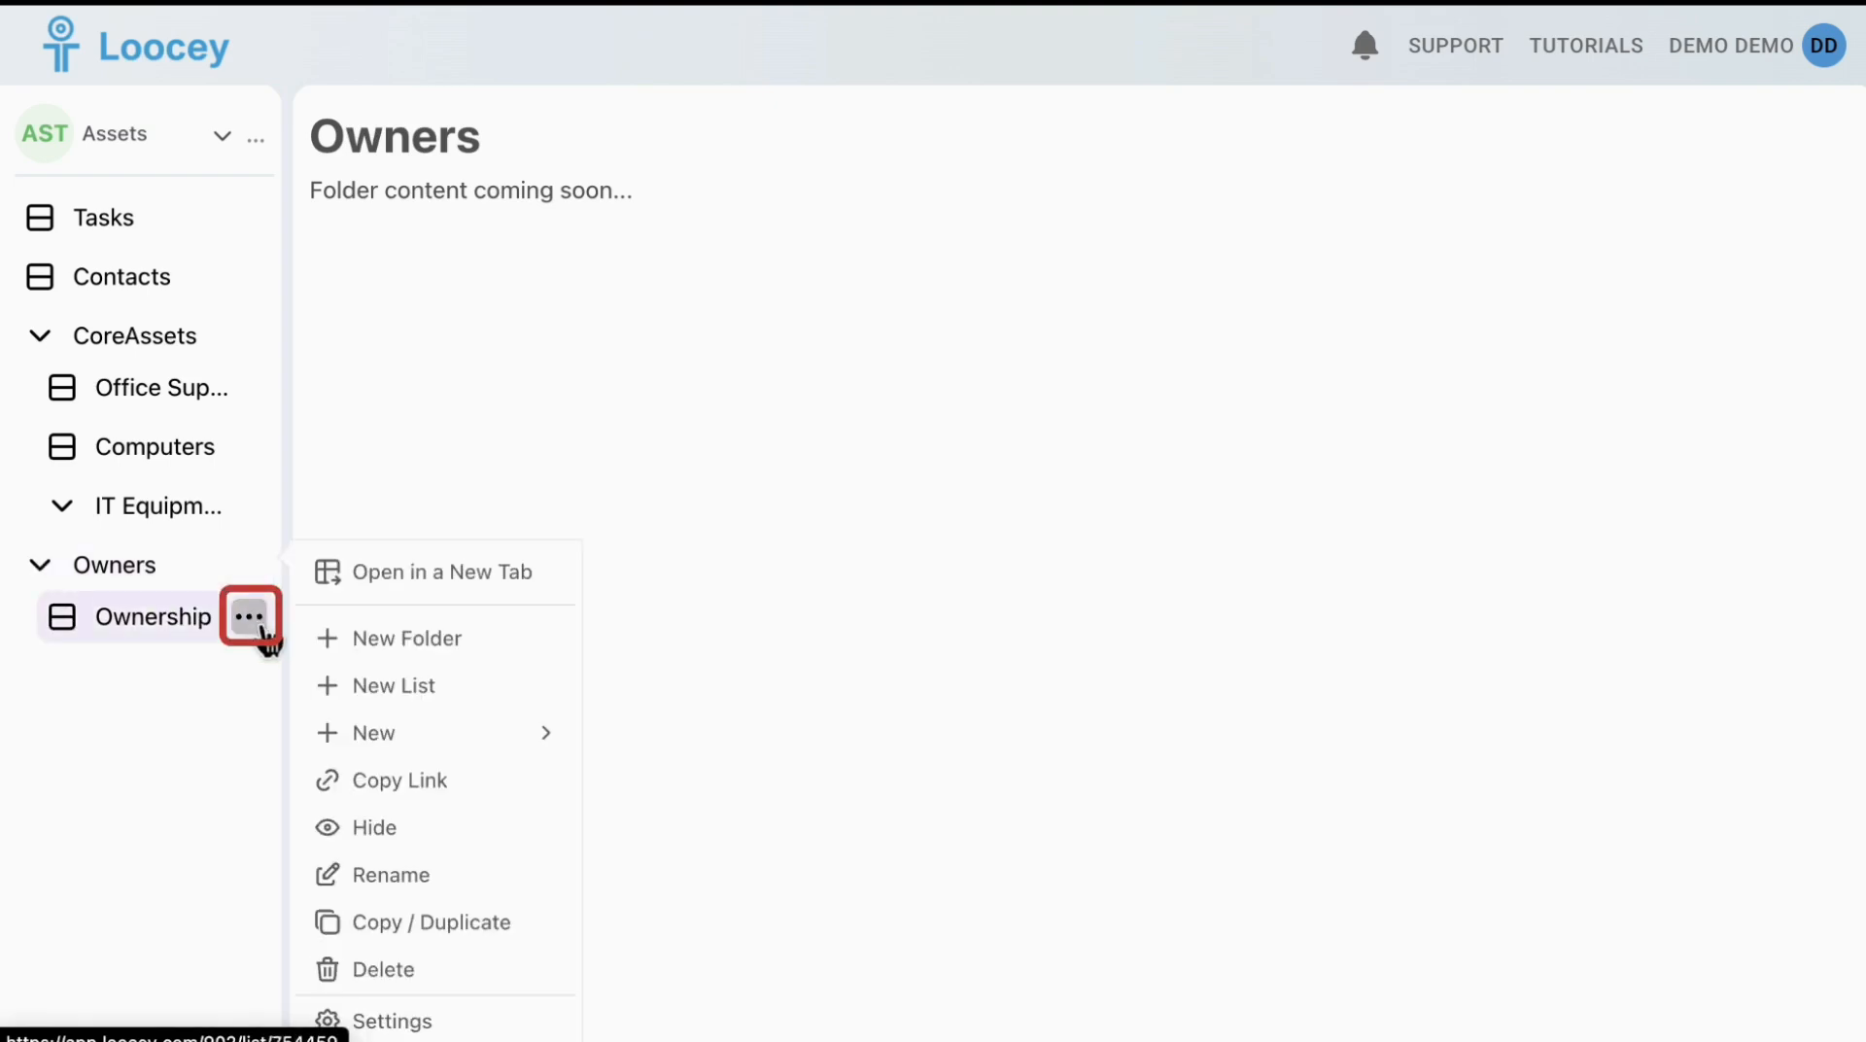
left_click(449, 834)
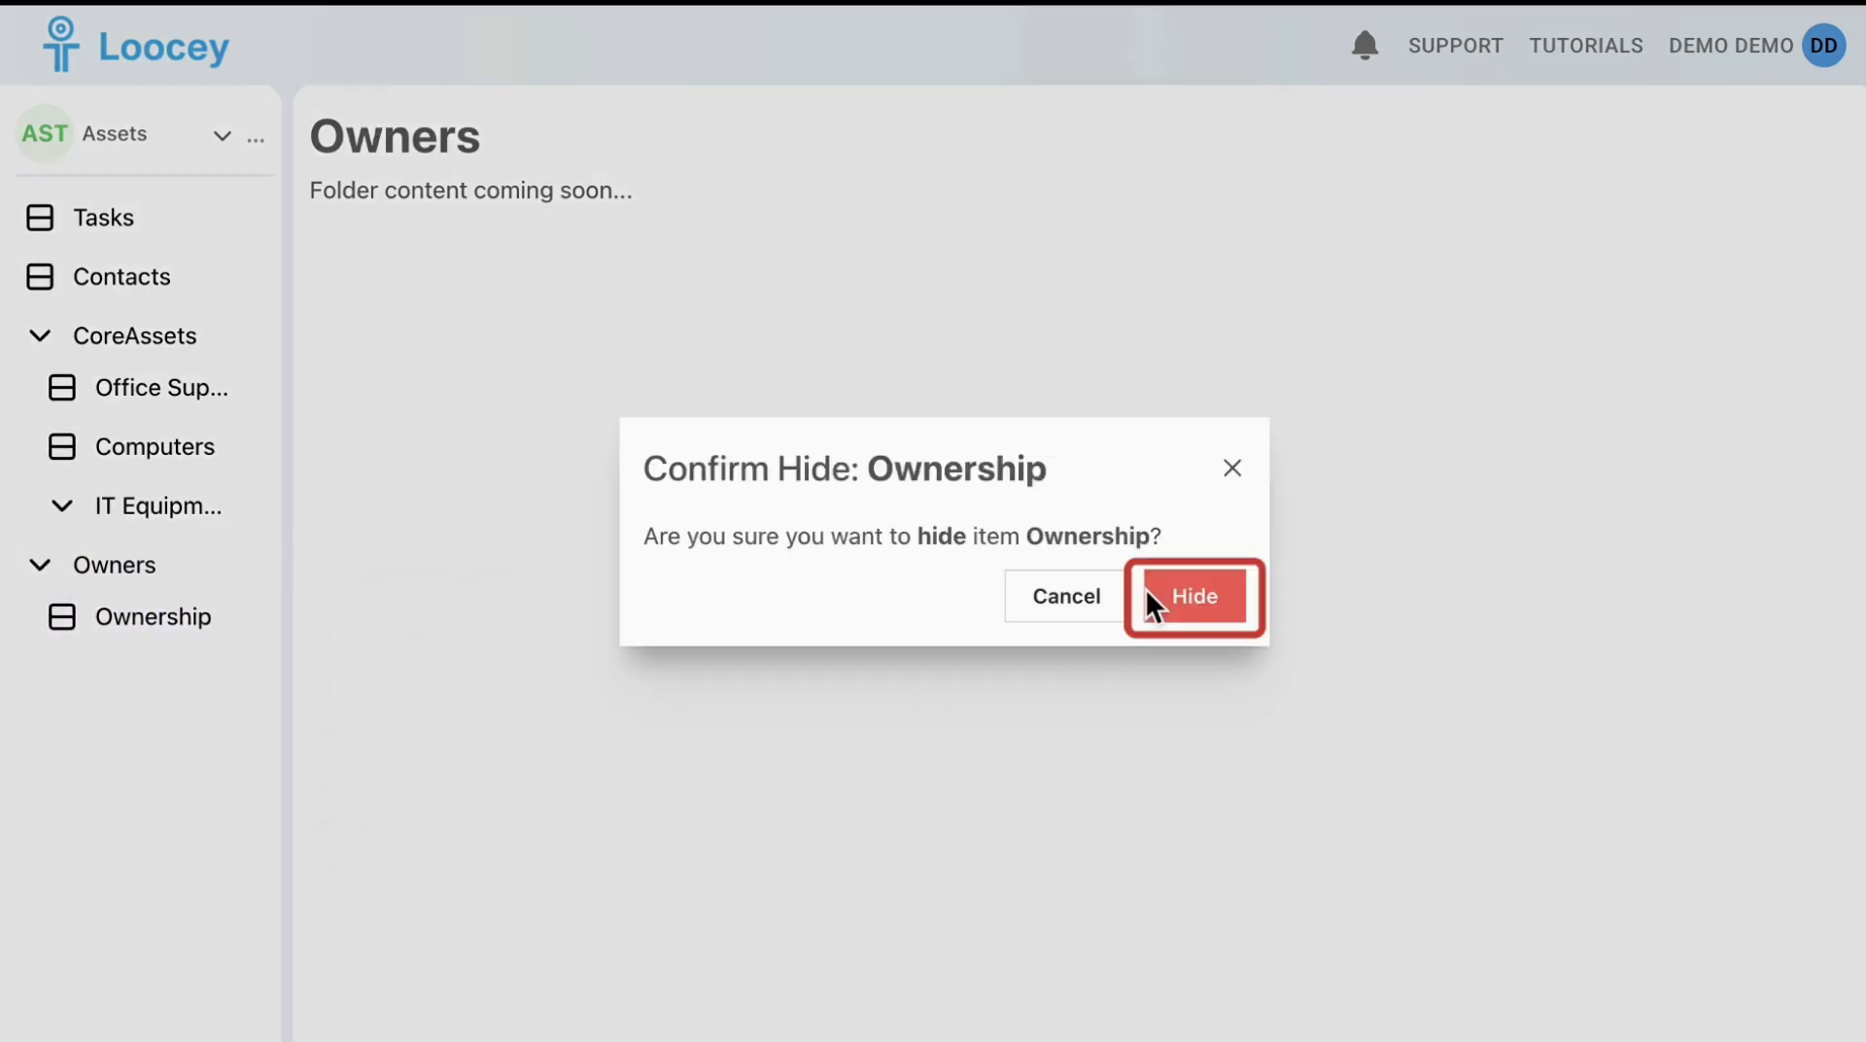
left_click(1174, 598)
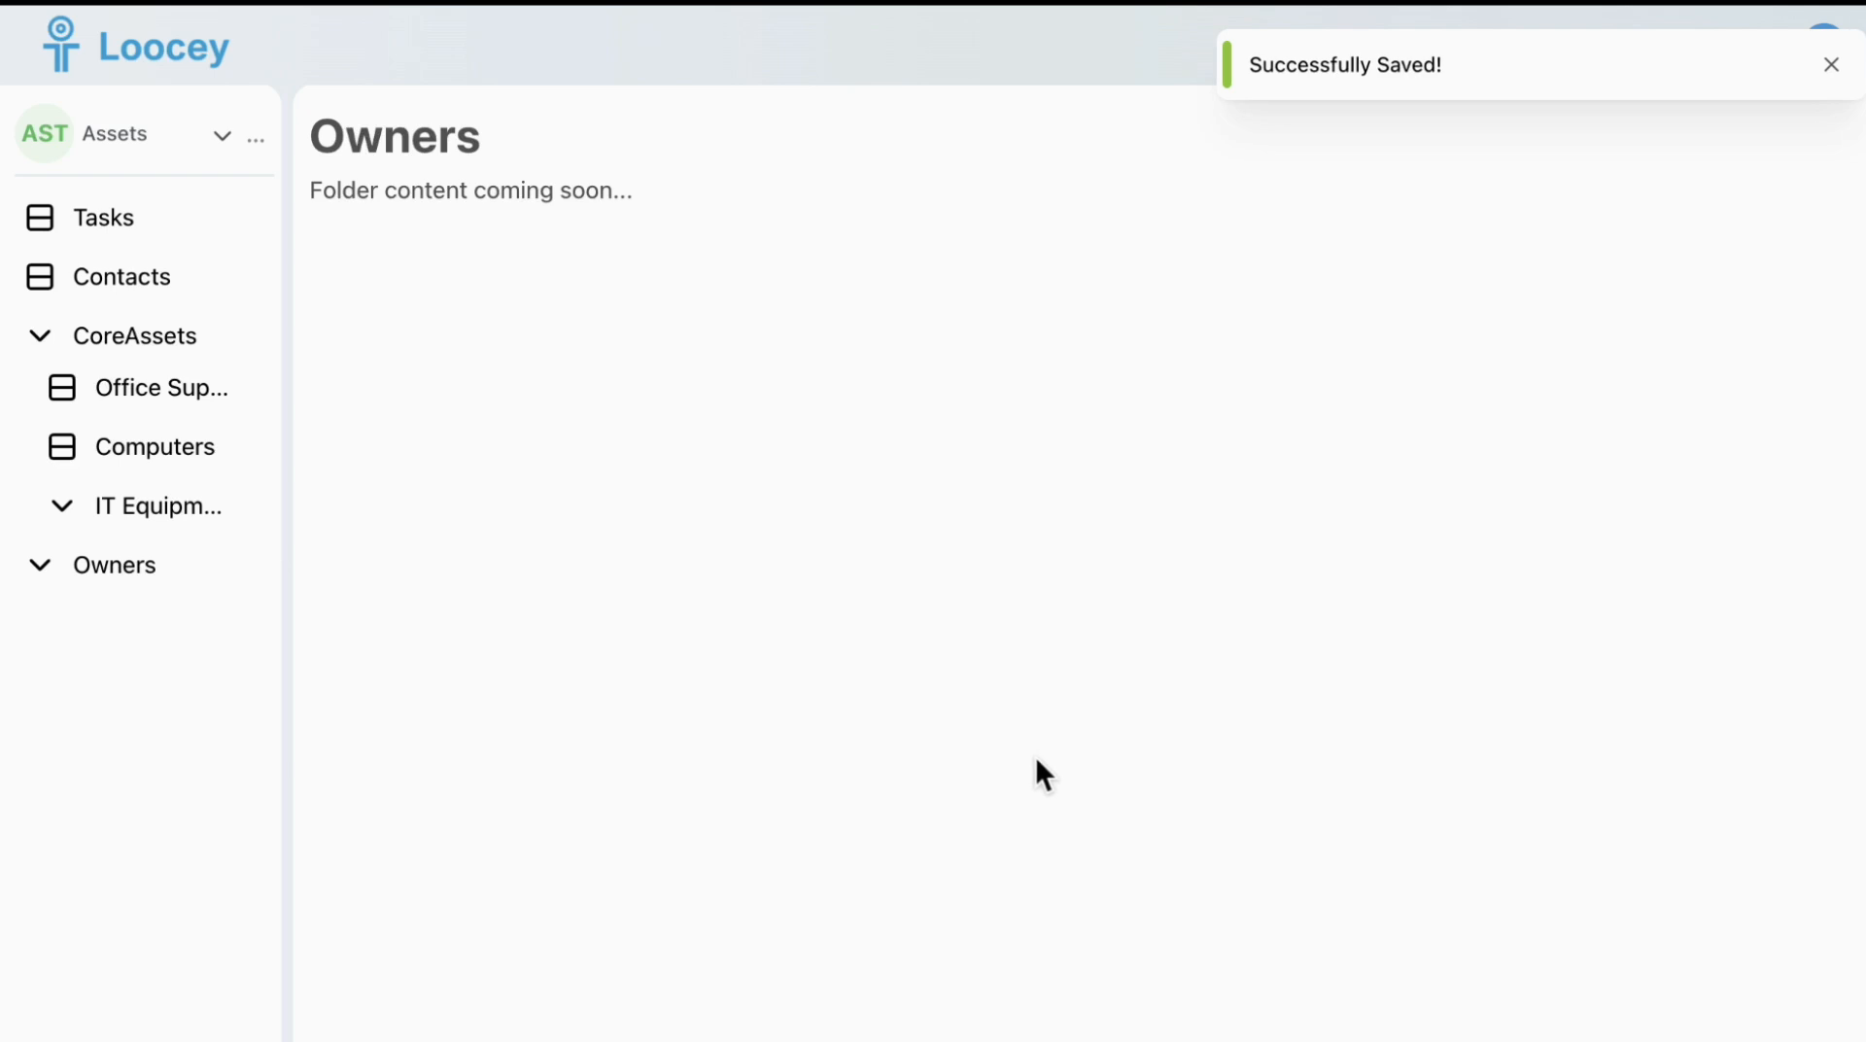
left_click(255, 139)
left_click(449, 287)
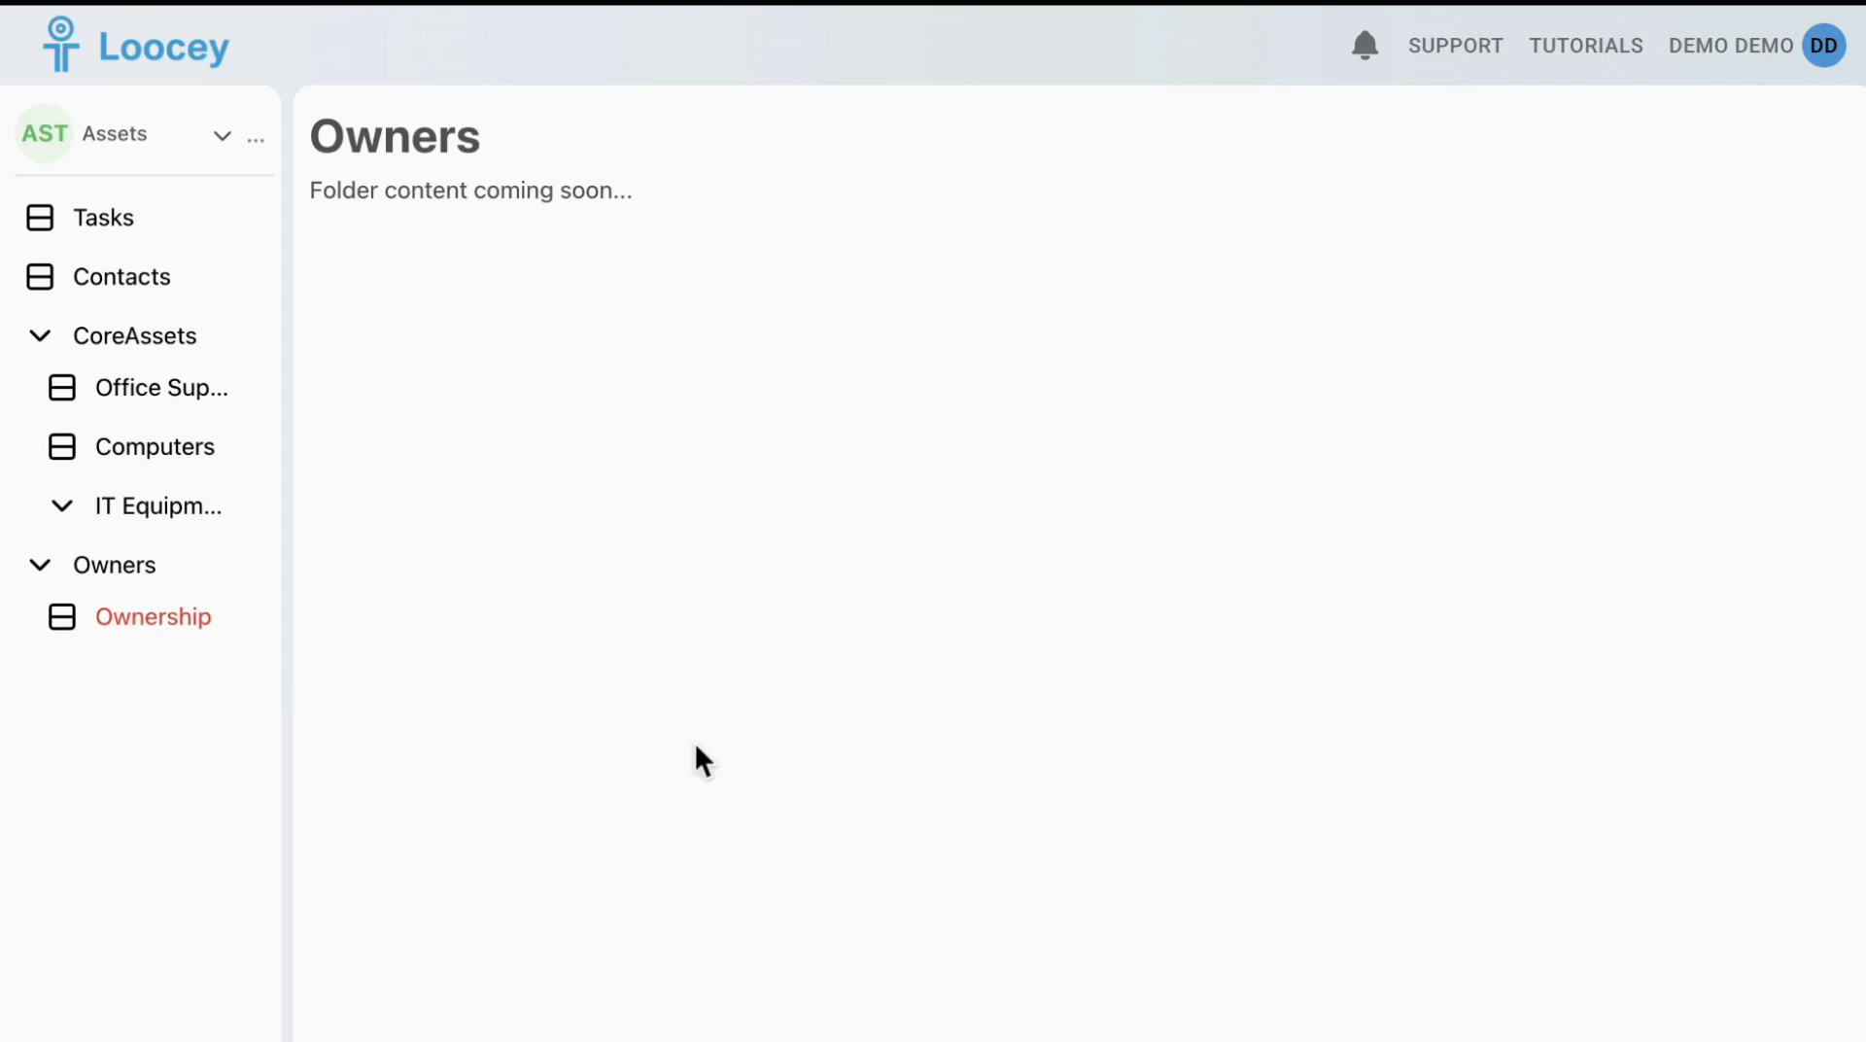
Rename the Office Supplies list as "Procurement" and save the settings
left_click(250, 389)
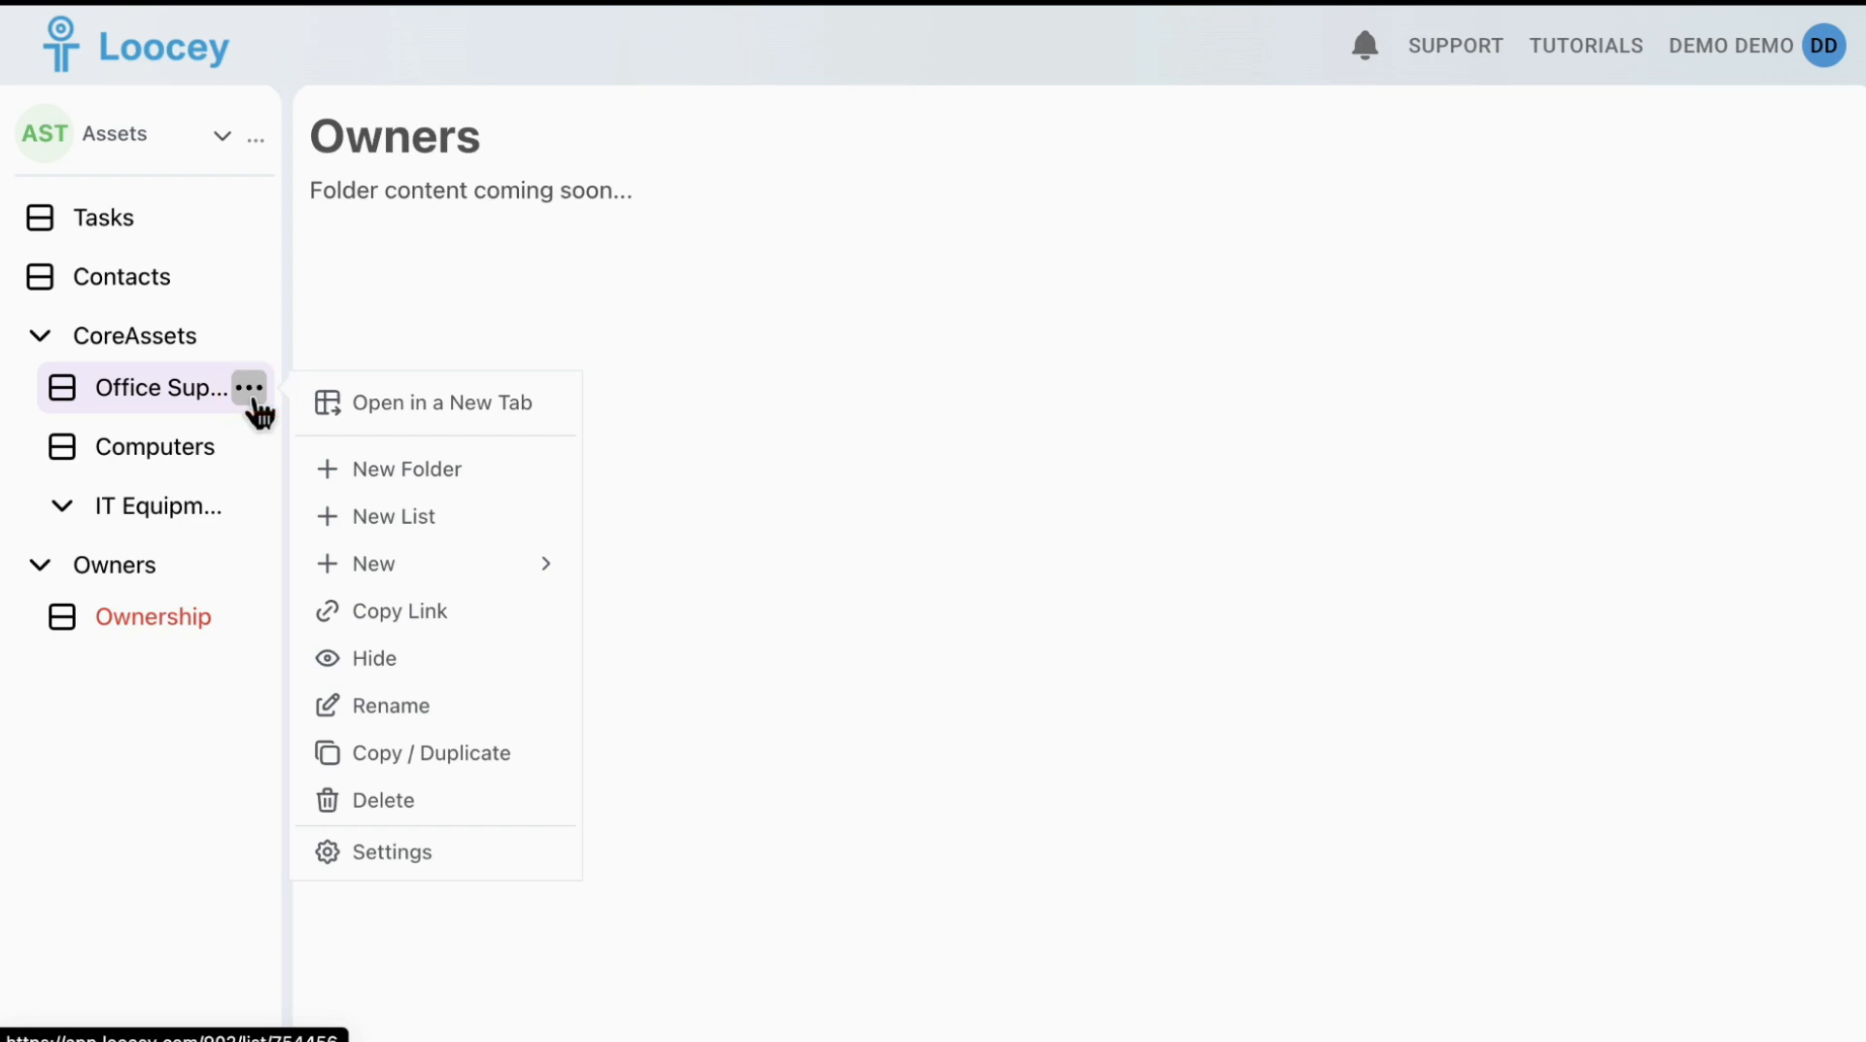
left_click(423, 714)
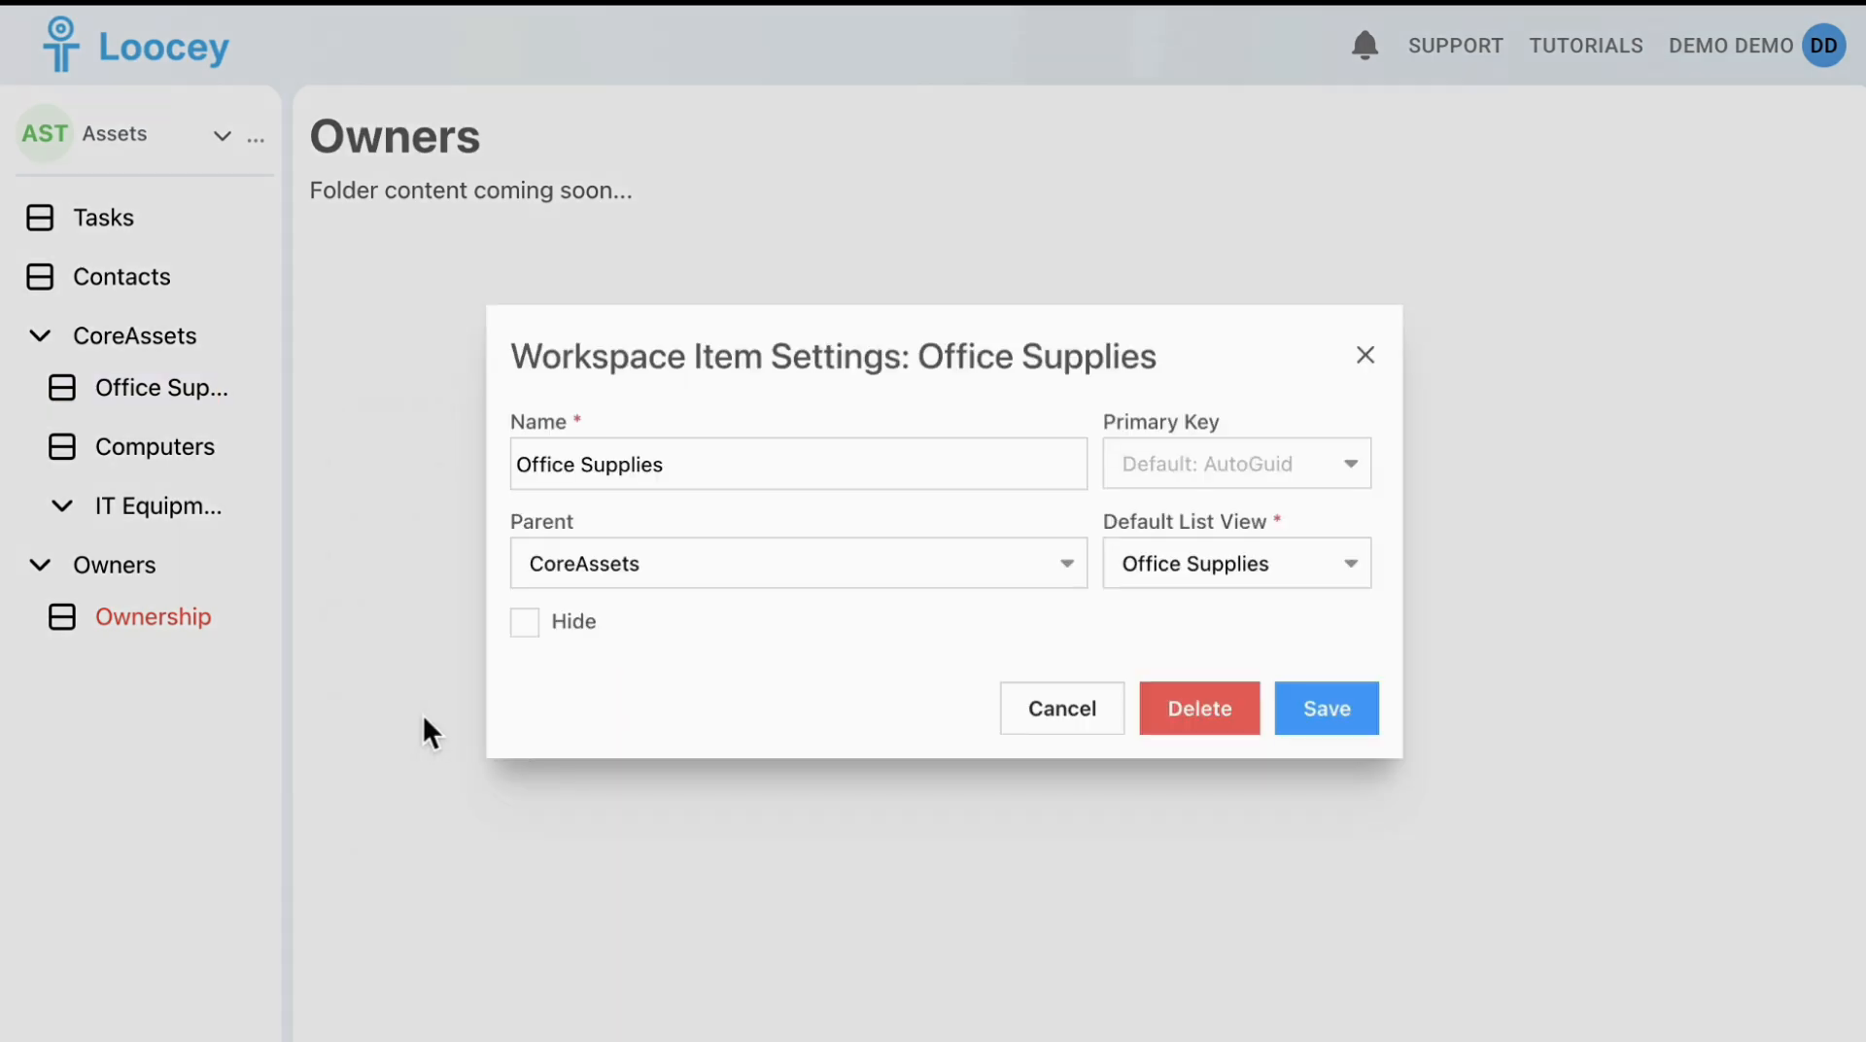
triple_click(794, 474)
type("Procurement")
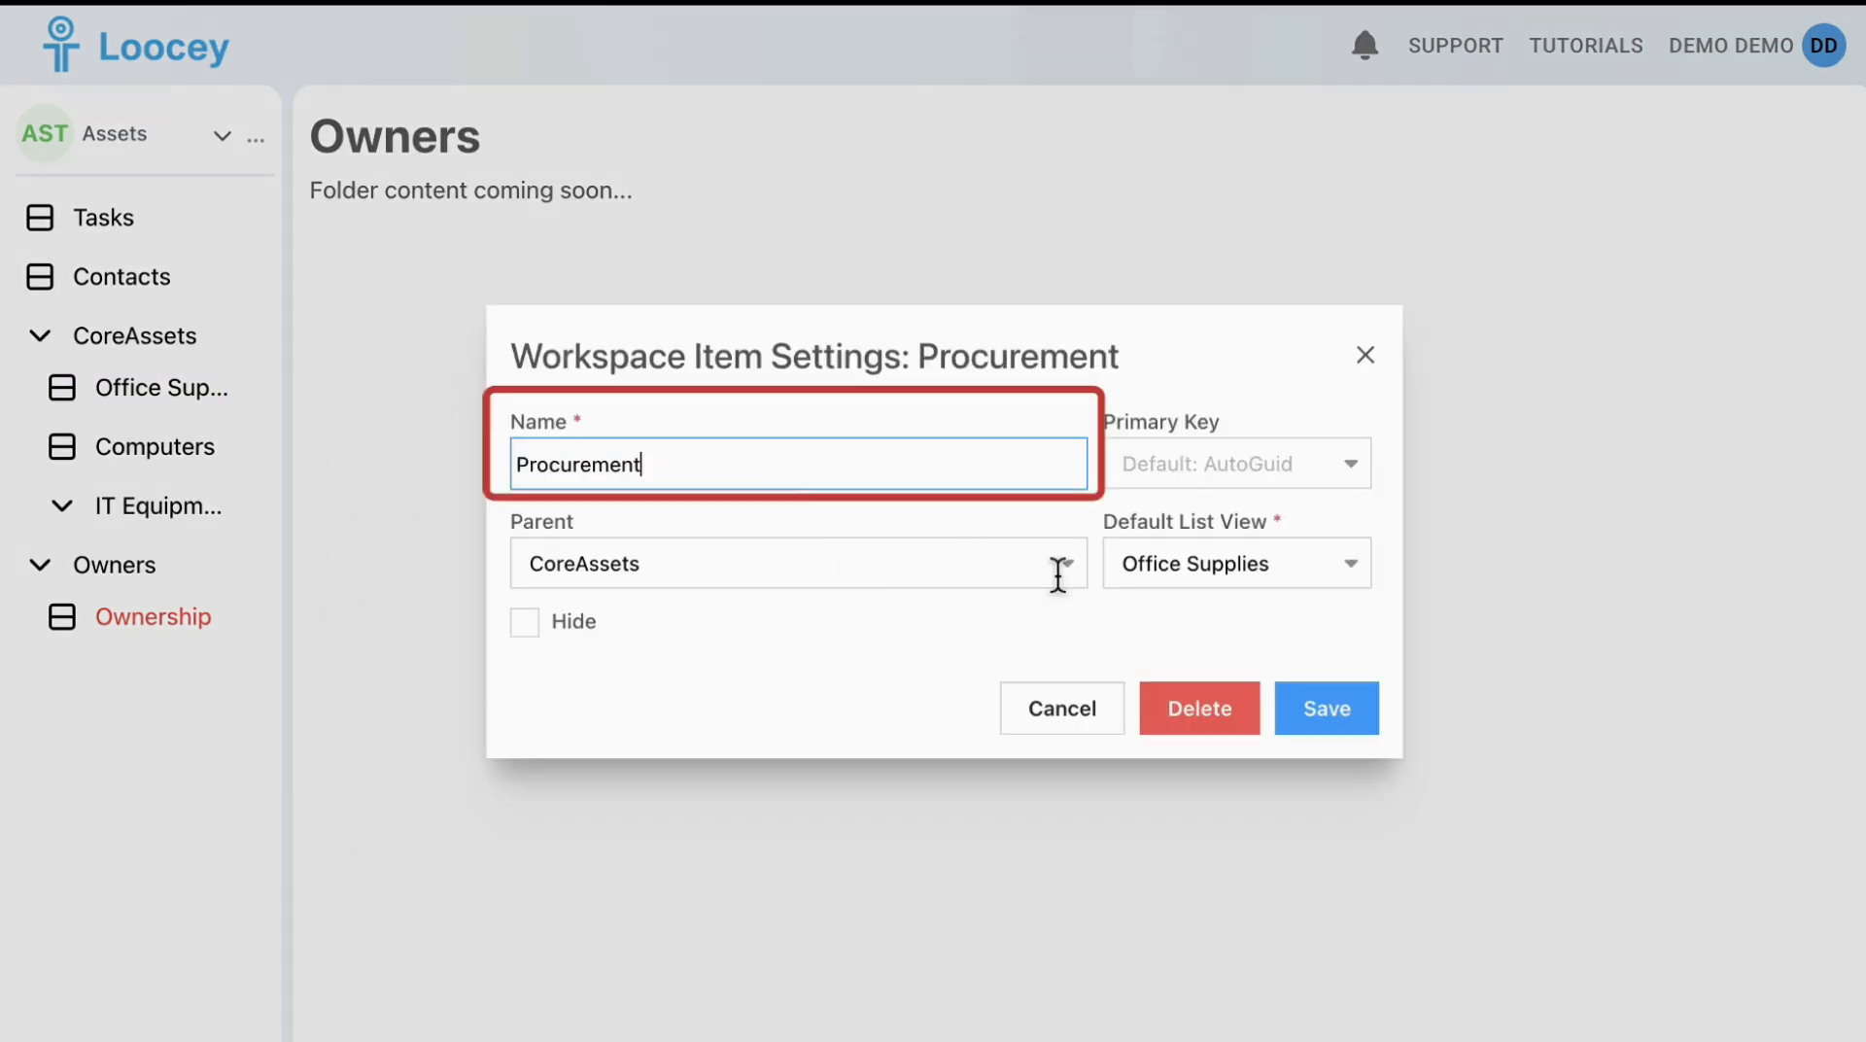
left_click(1353, 736)
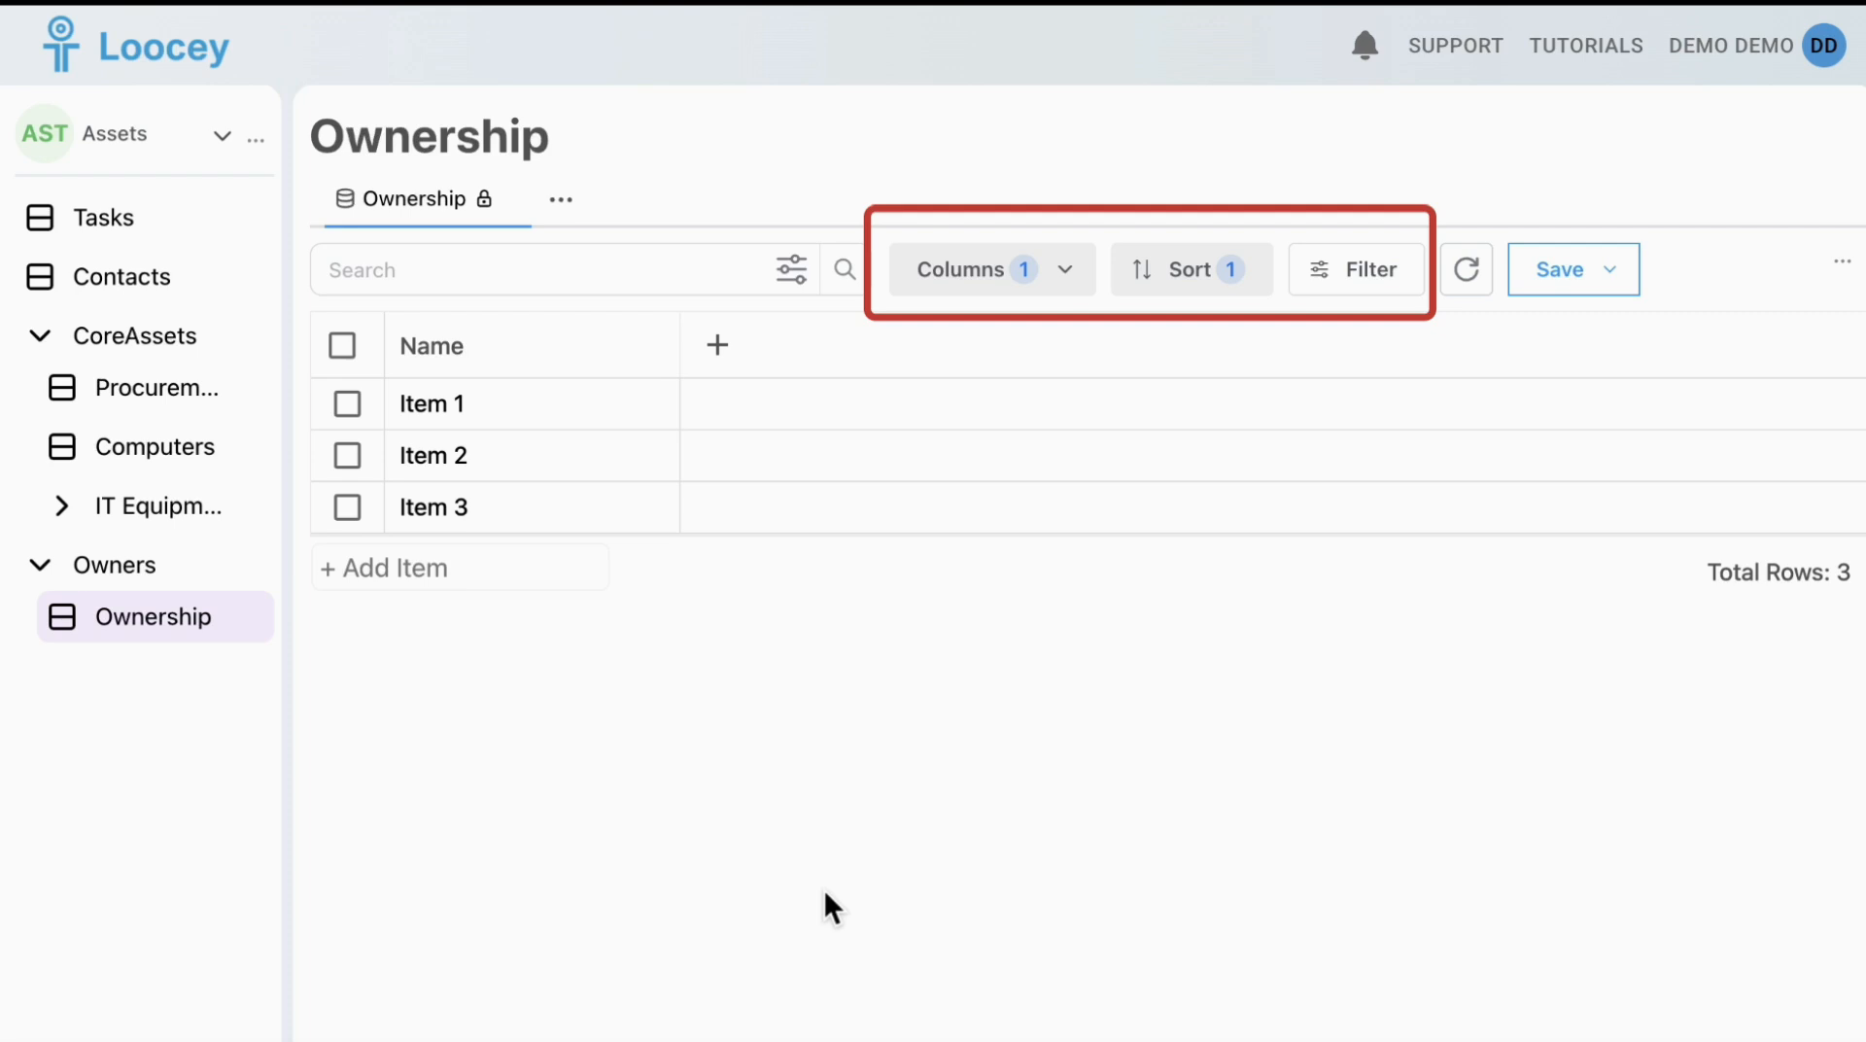
Save the Ownership list's current view as a new view named "Active Ownerships"
left_click(1574, 279)
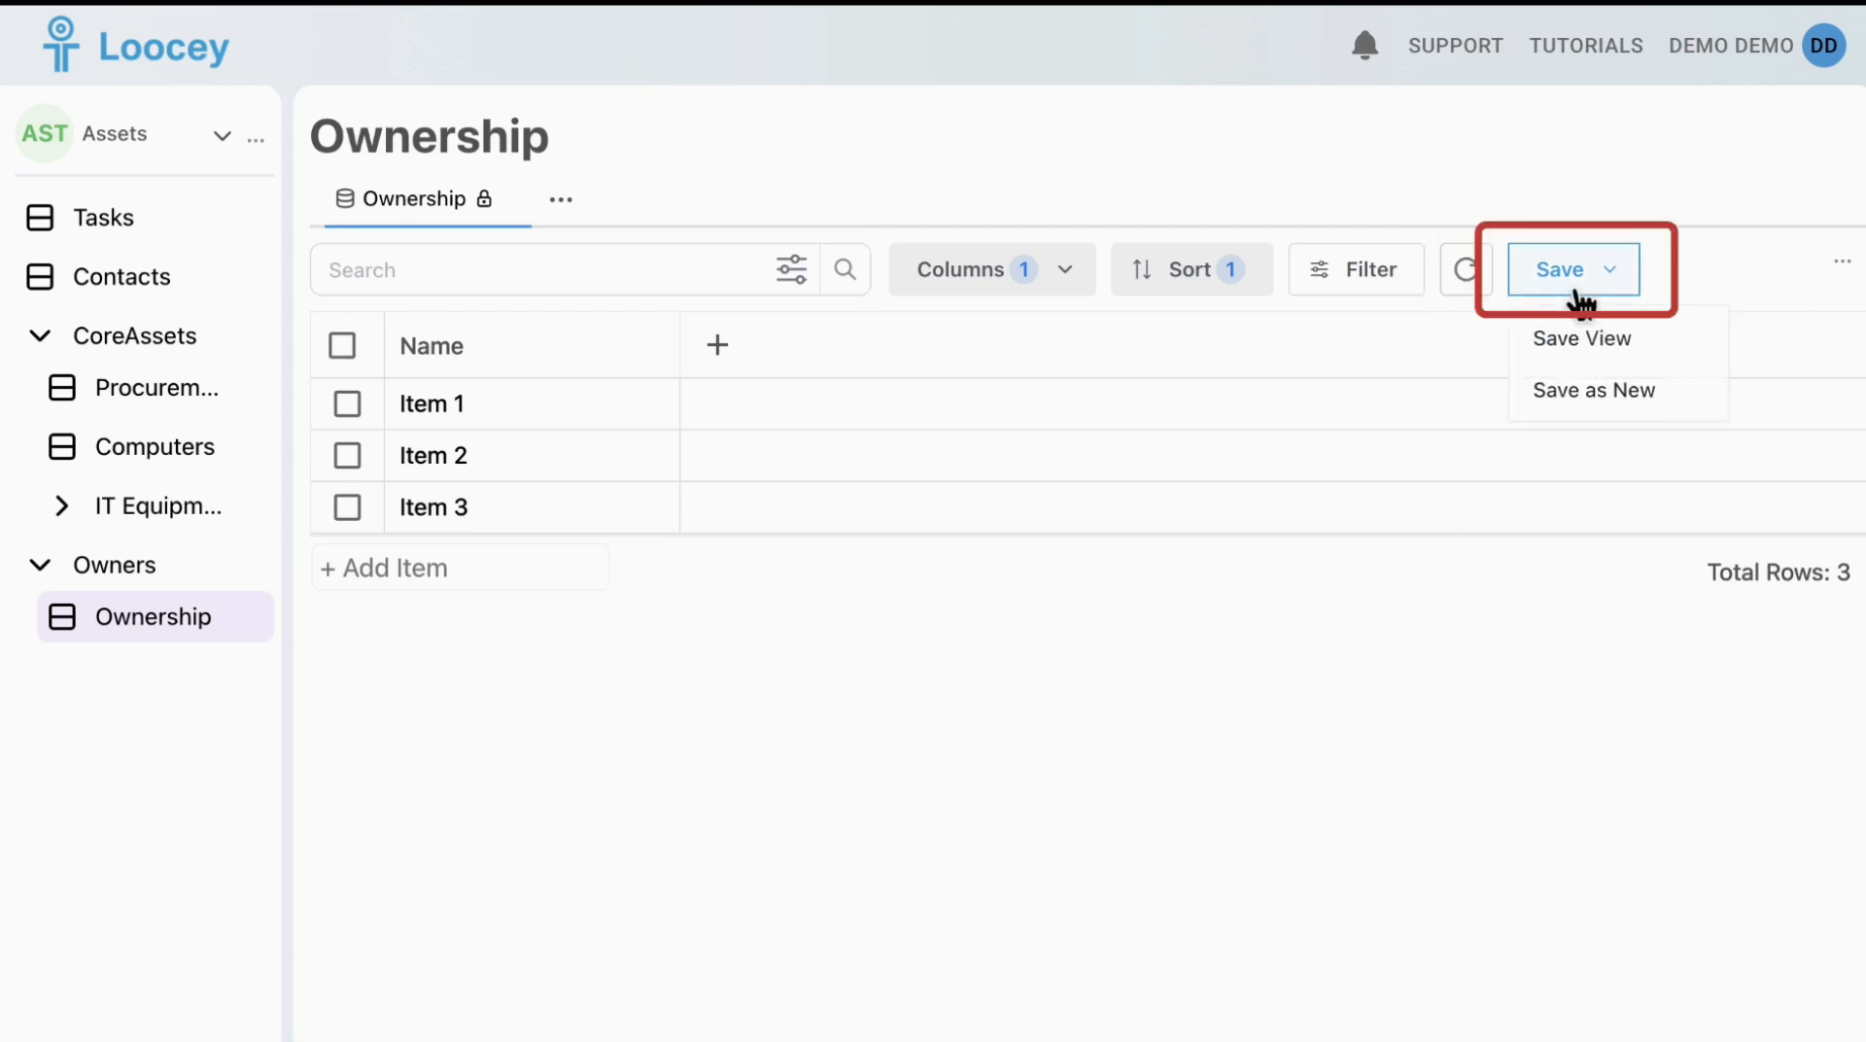
left_click(1633, 392)
left_click(833, 542)
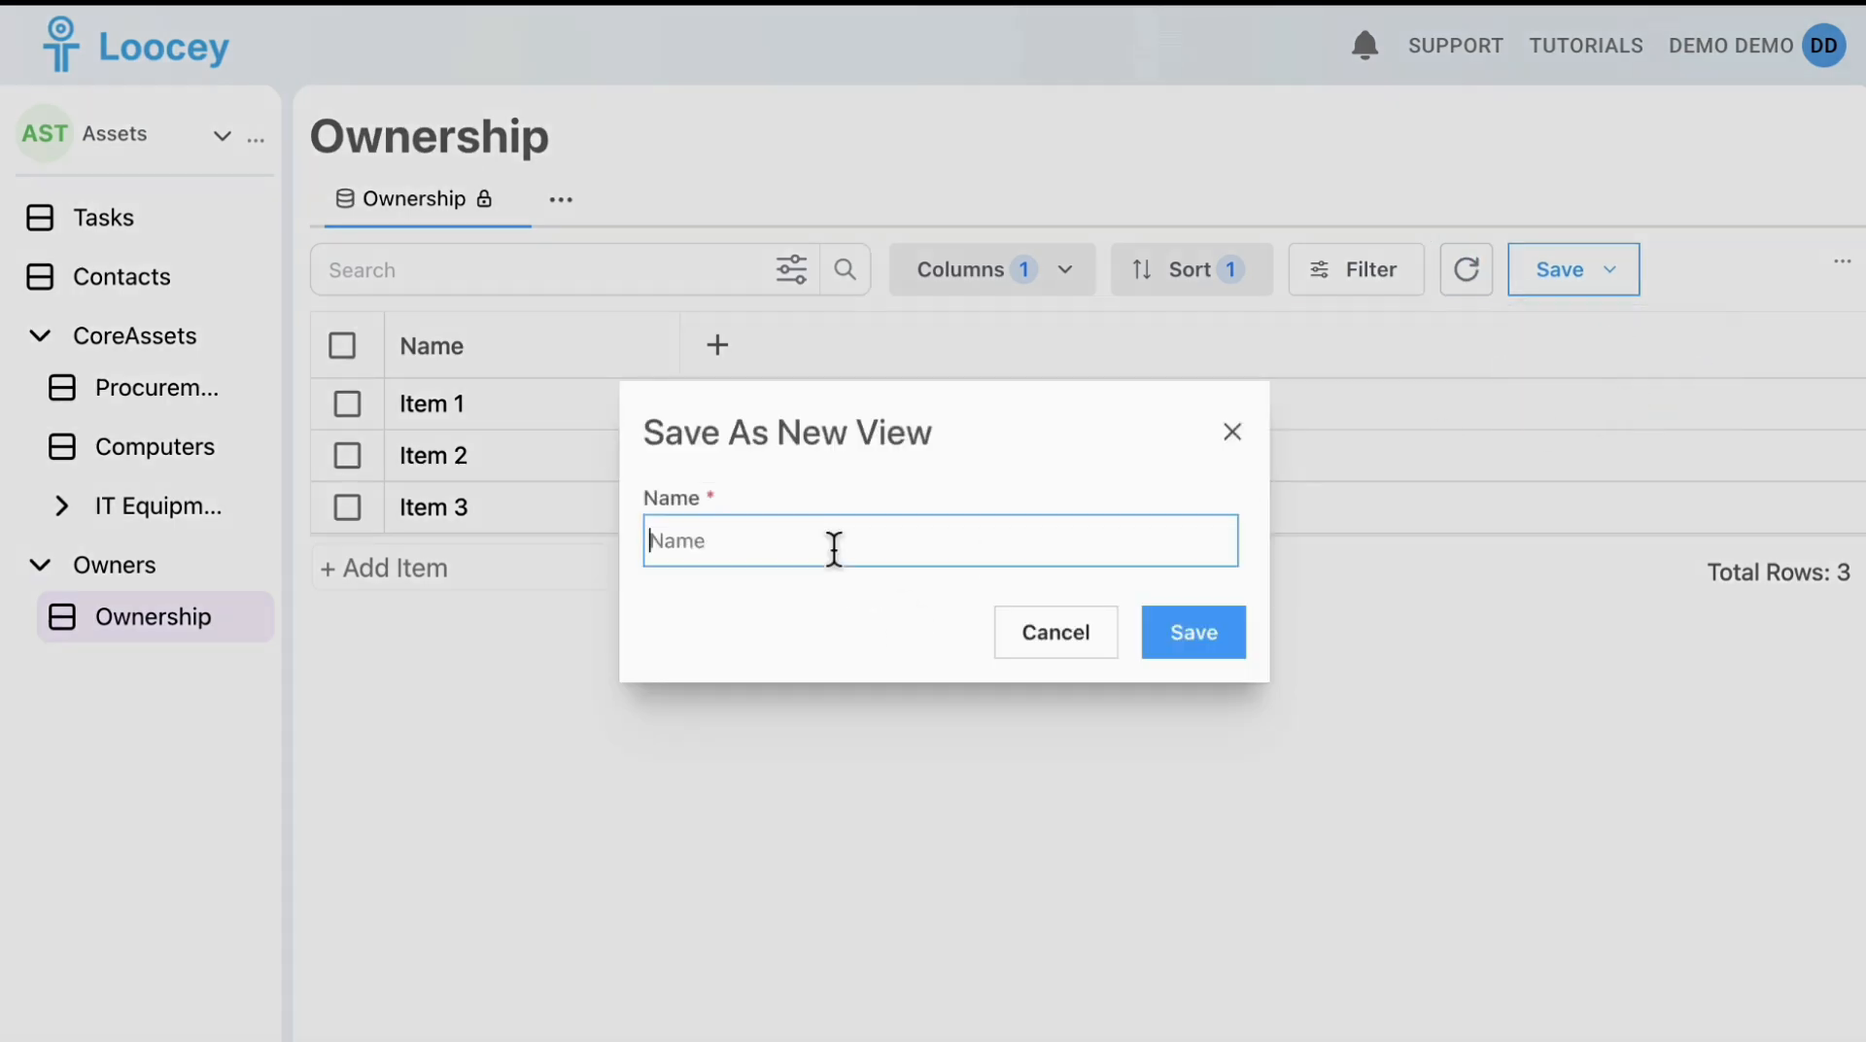
type("Active Ownerships")
left_click(1166, 637)
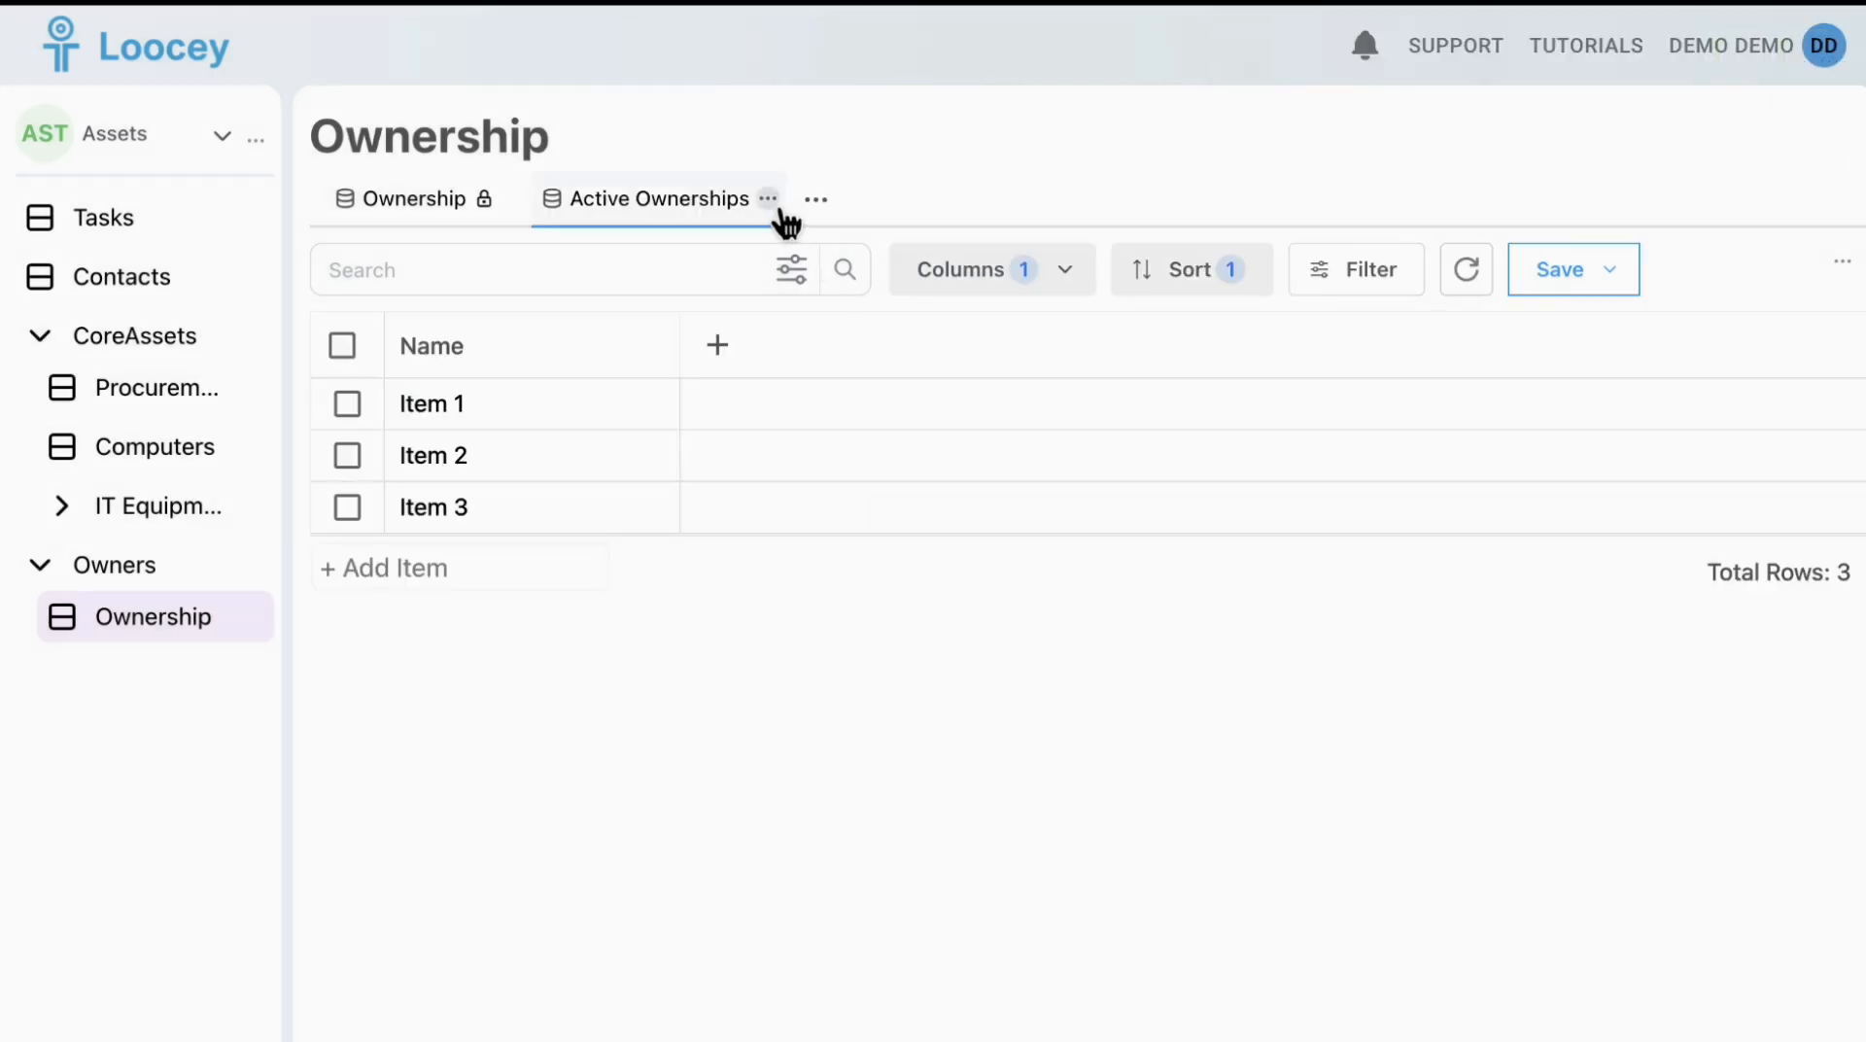
Unpin the Active Ownerships view in its view settings
left_click(771, 204)
left_click(789, 264)
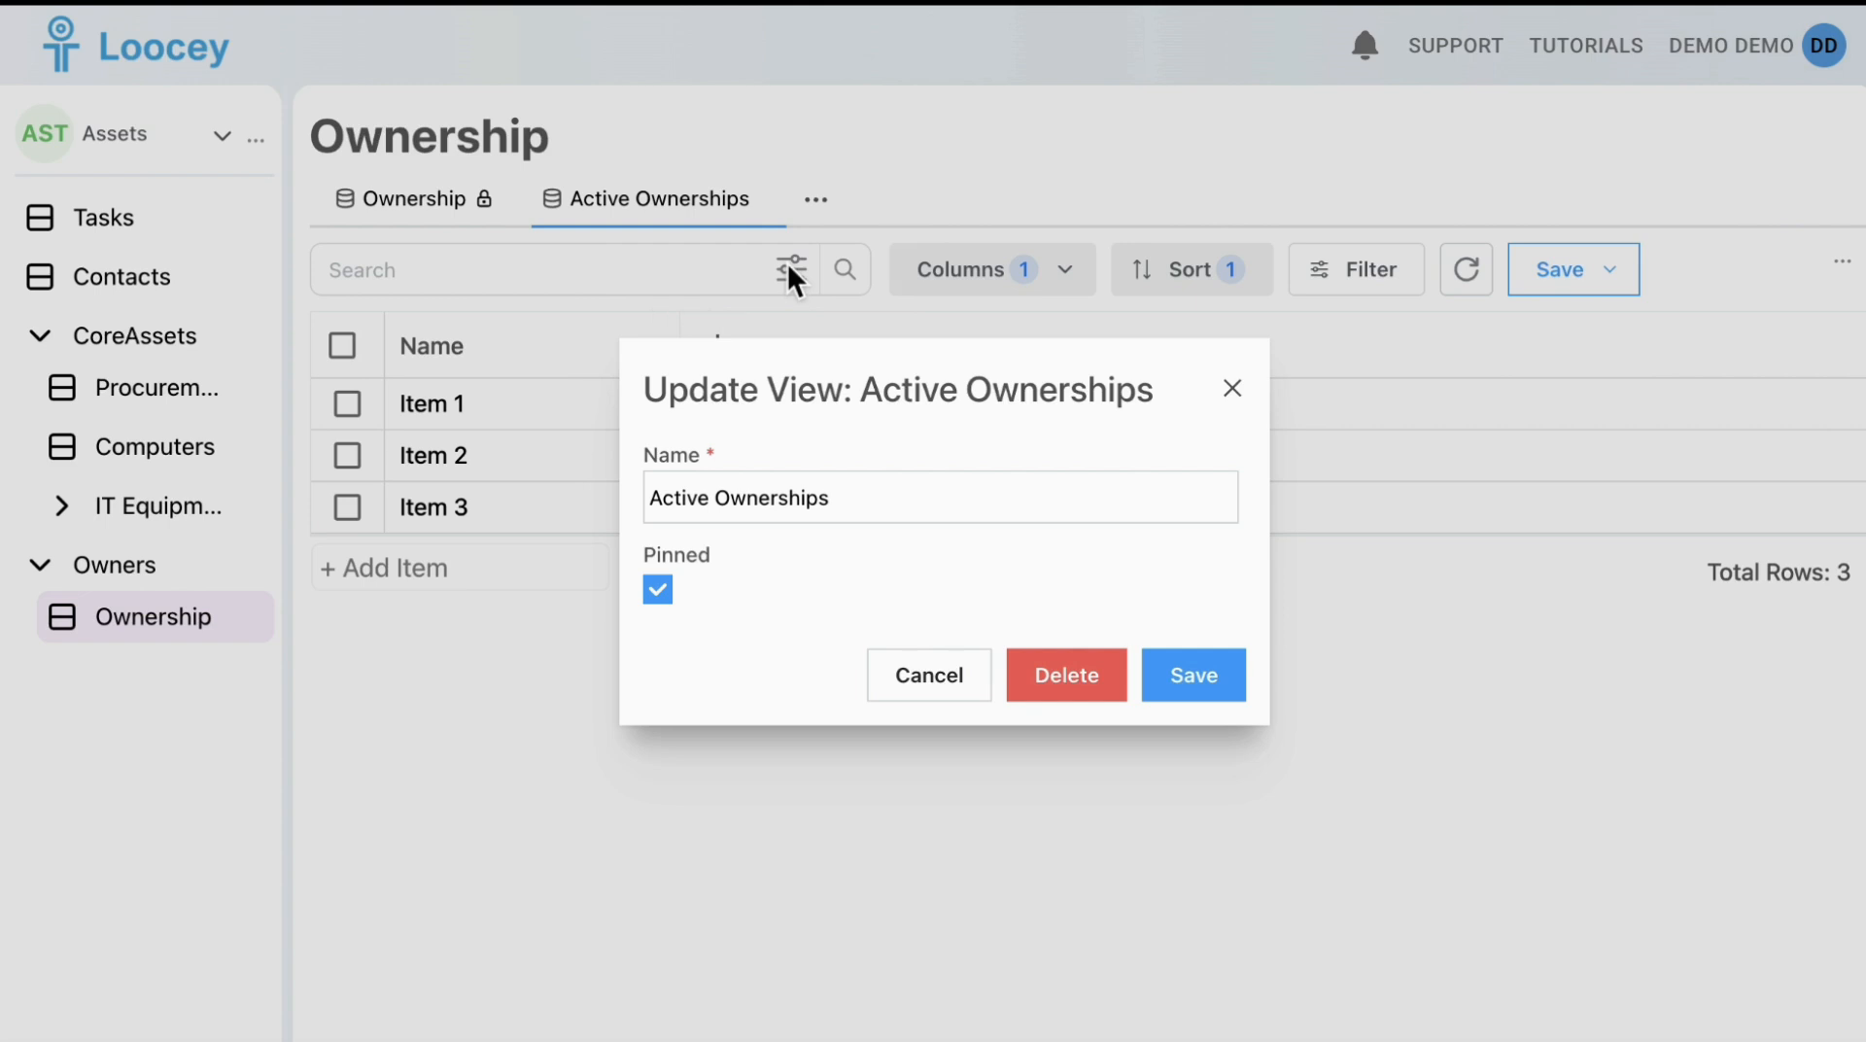
left_click(661, 595)
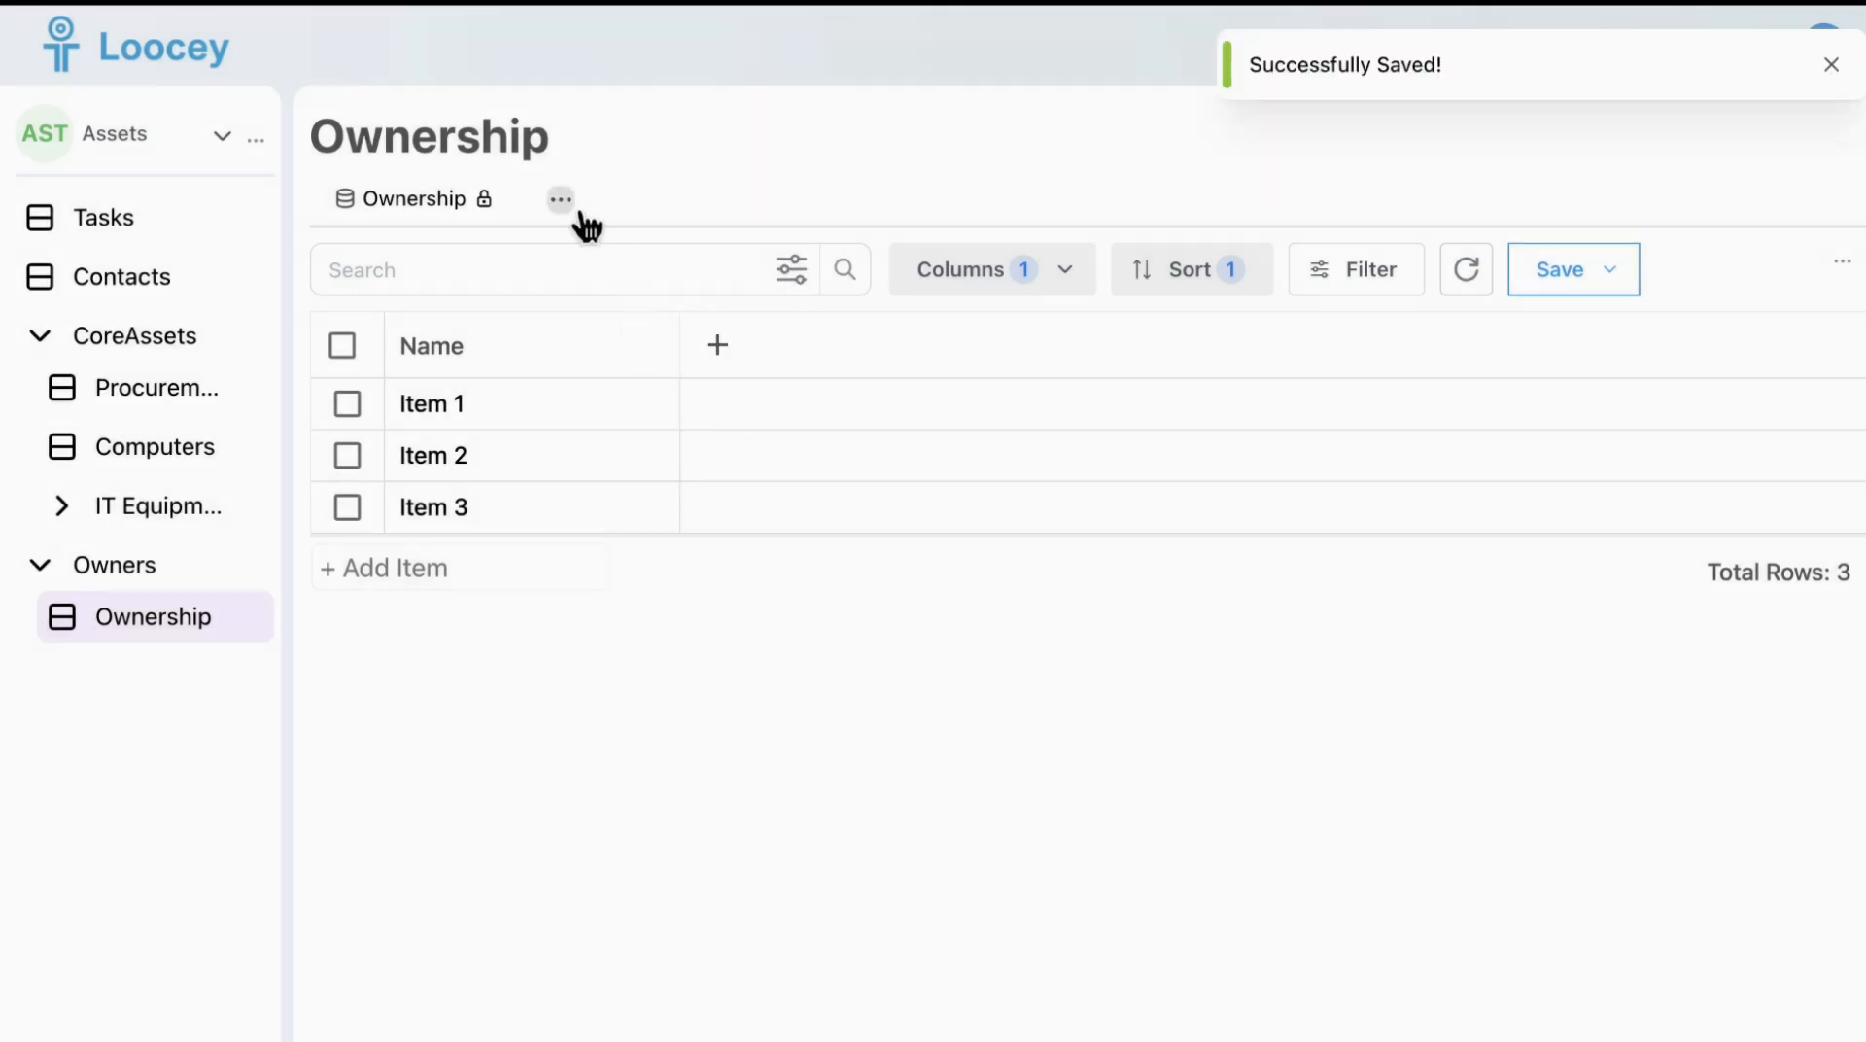
Add Active Ownerships to the pinned views of the Ownership list and save
left_click(574, 212)
left_click(642, 428)
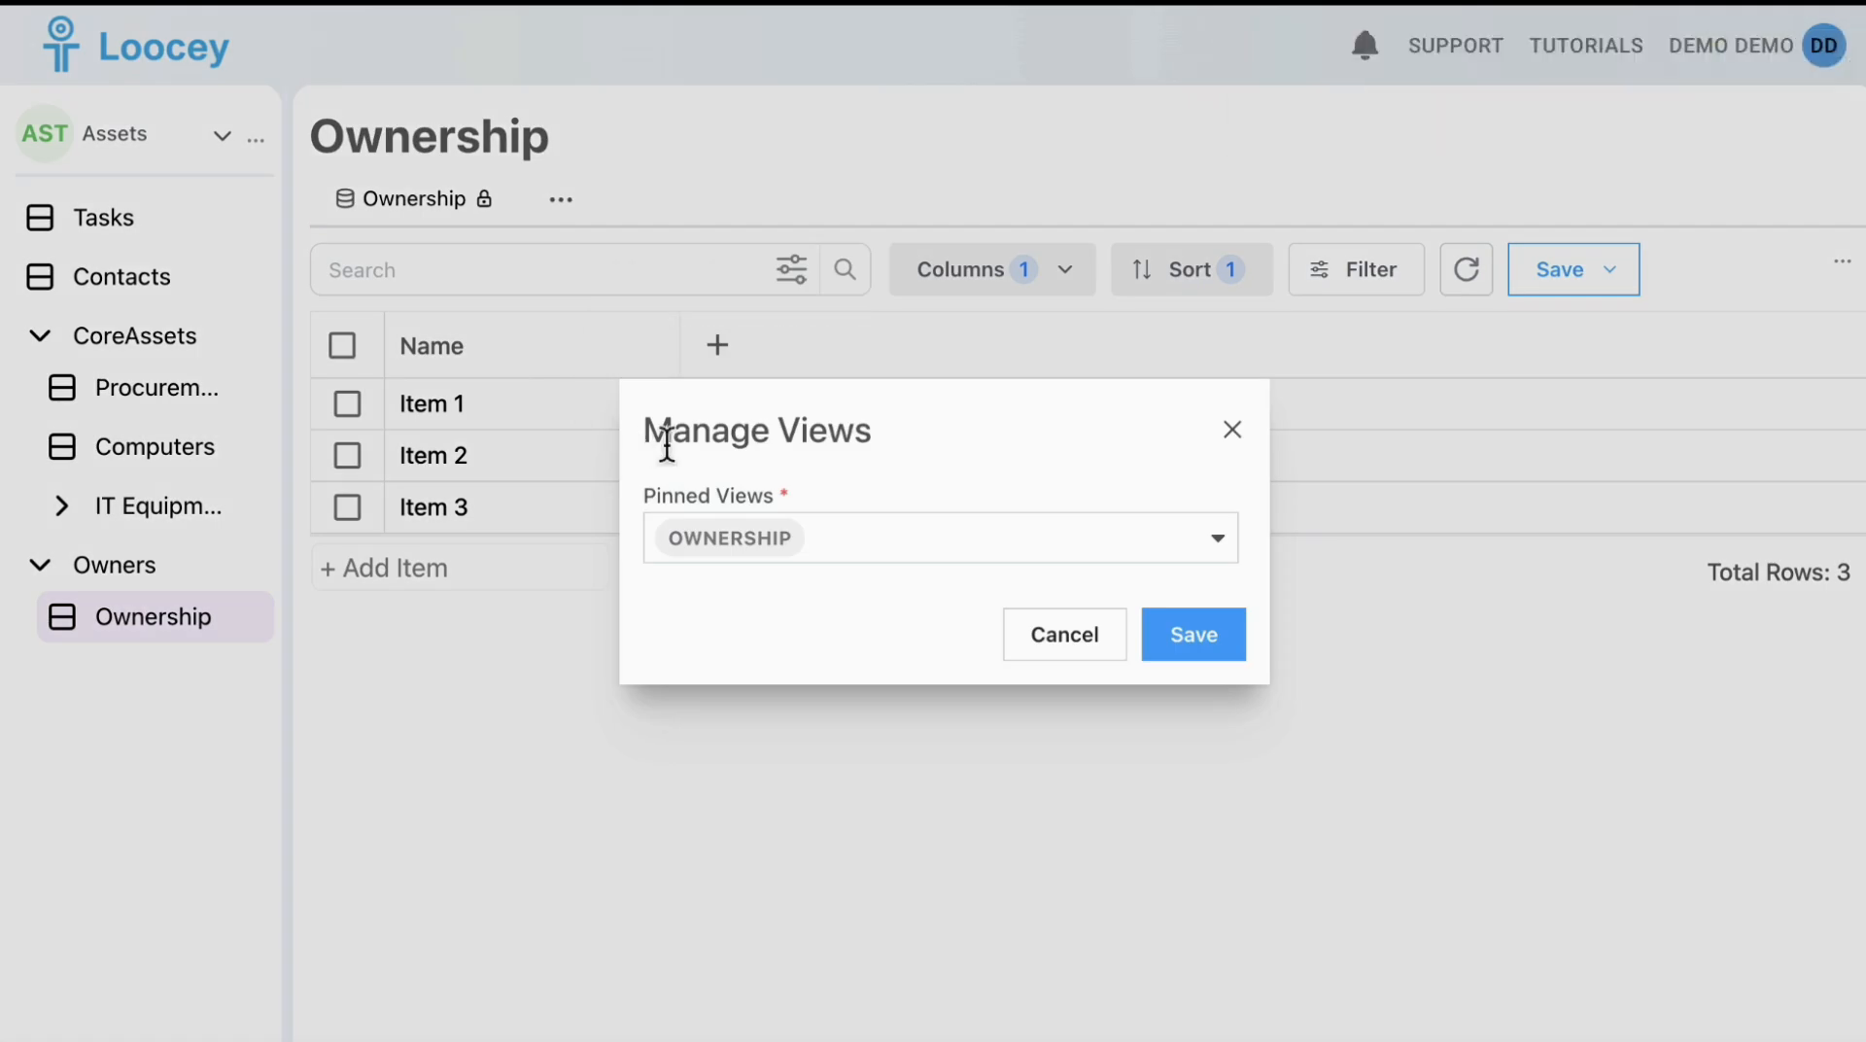
left_click(1057, 562)
left_click(831, 704)
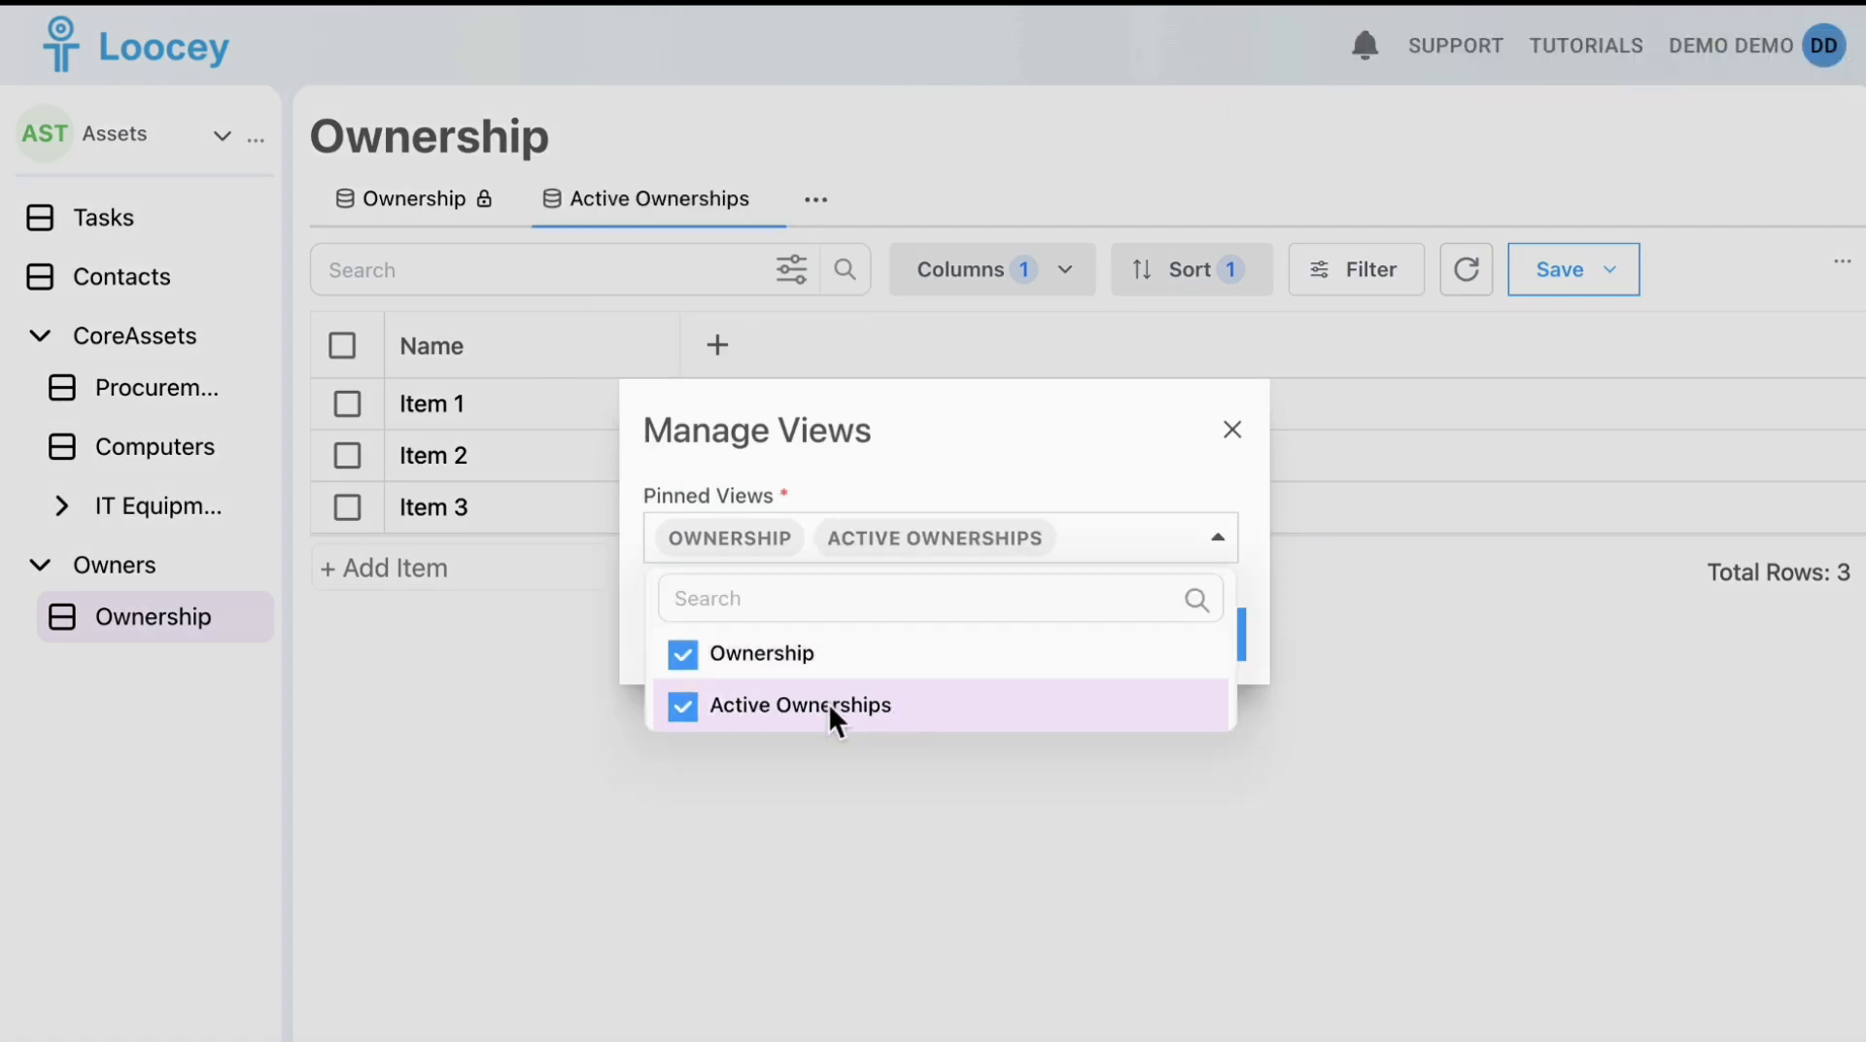
left_click(1131, 511)
left_click(1194, 634)
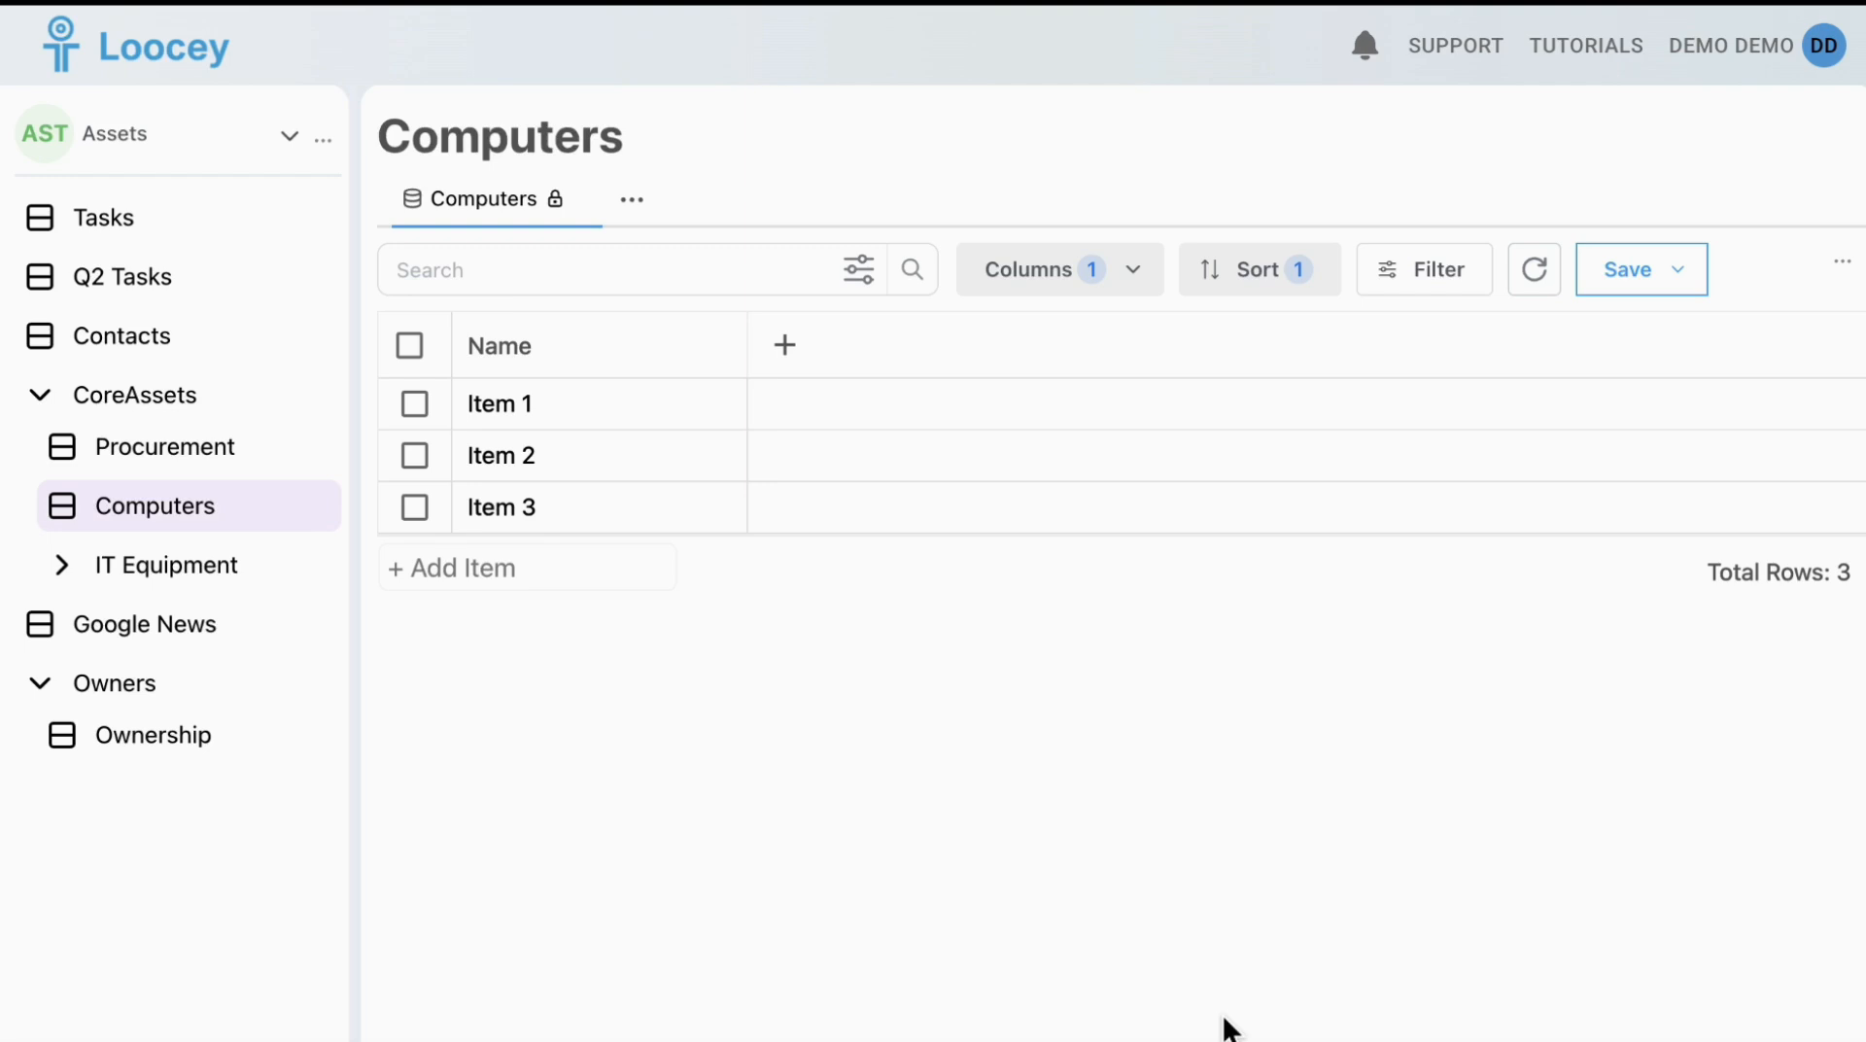
Save the Computers list's current view as a new view named "Active Assets"
left_click(1659, 284)
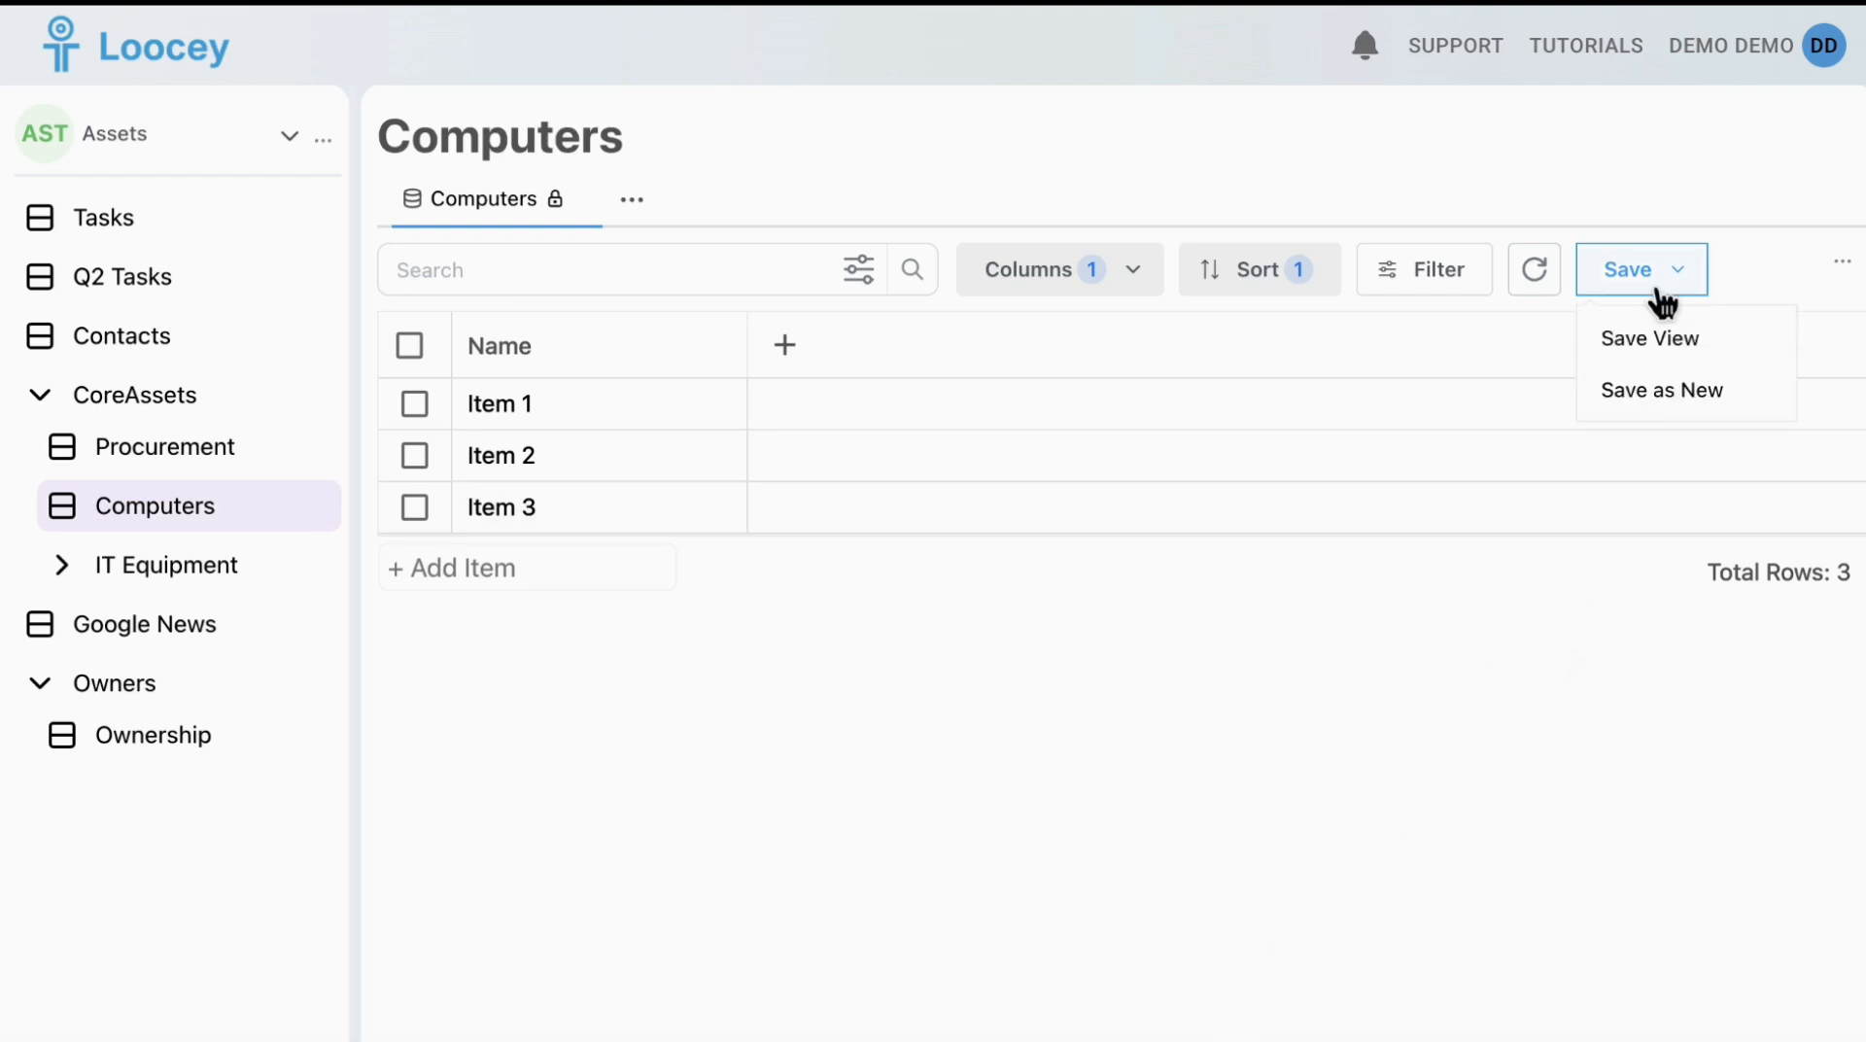
left_click(1660, 391)
left_click(1083, 542)
type("Active Assets")
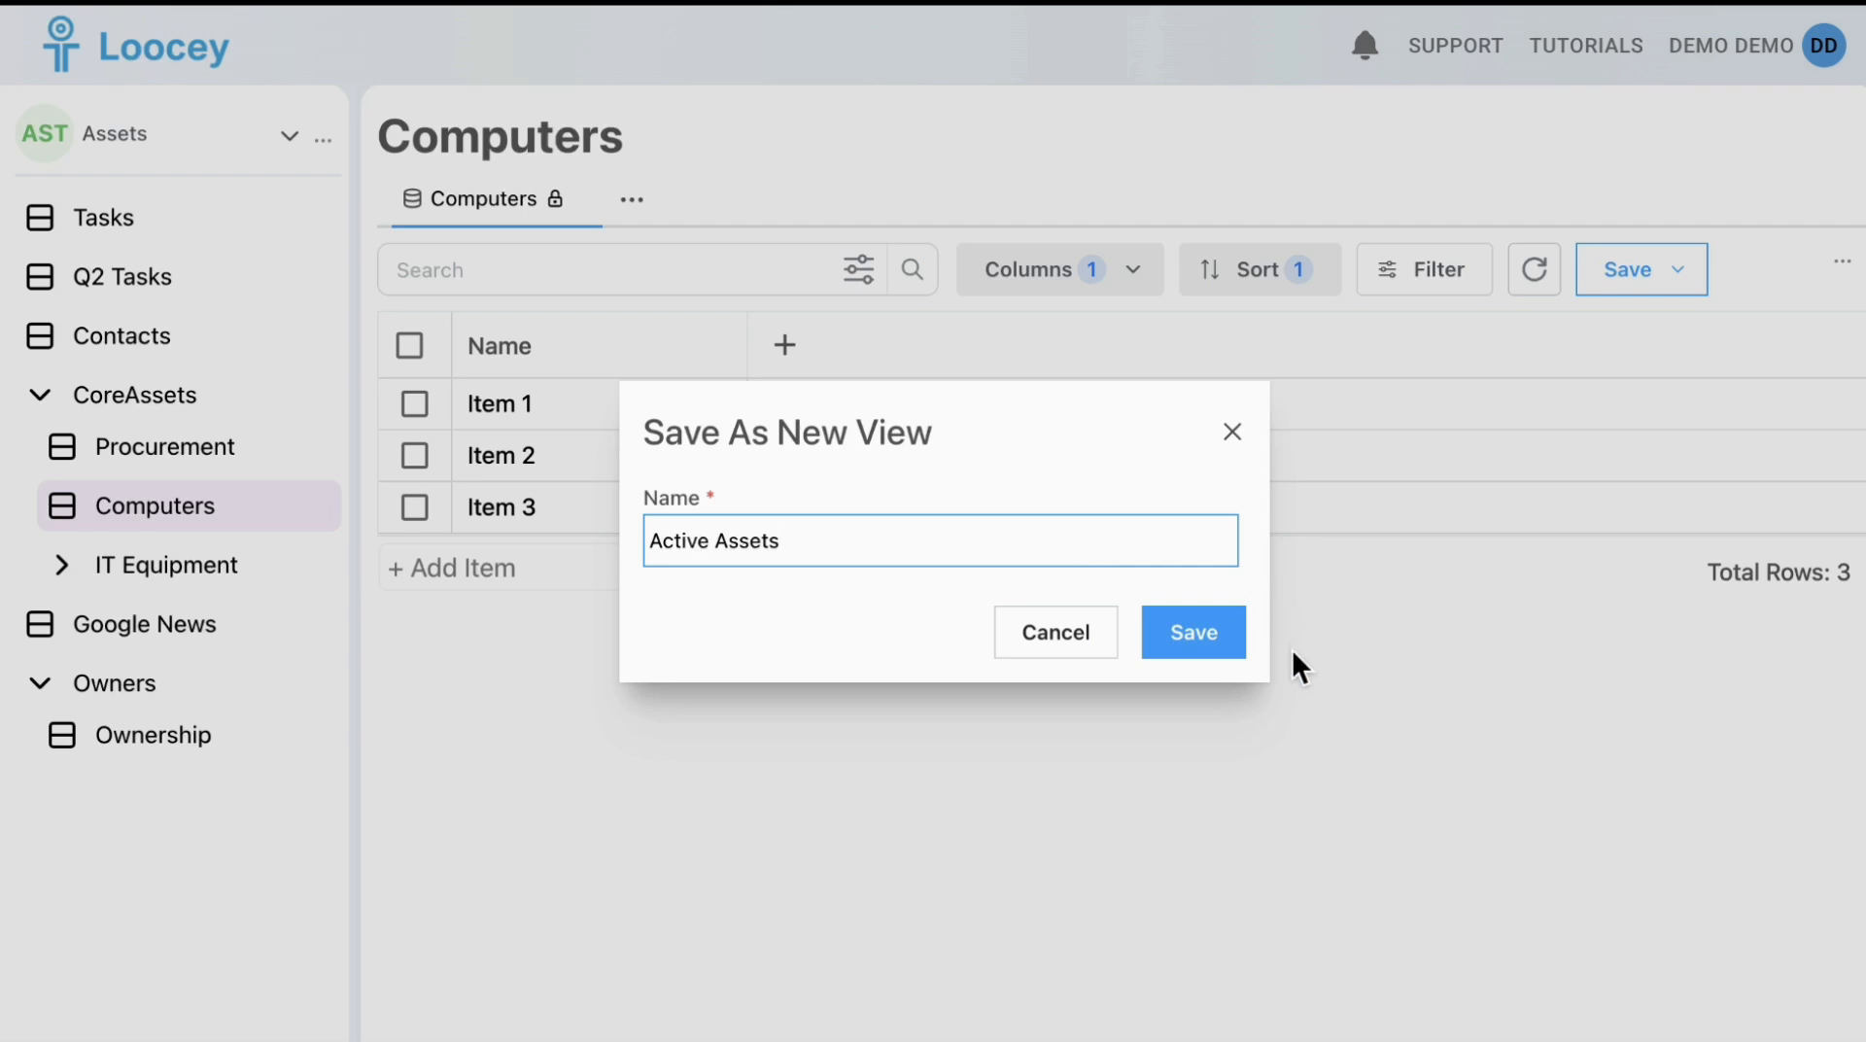
left_click(1232, 641)
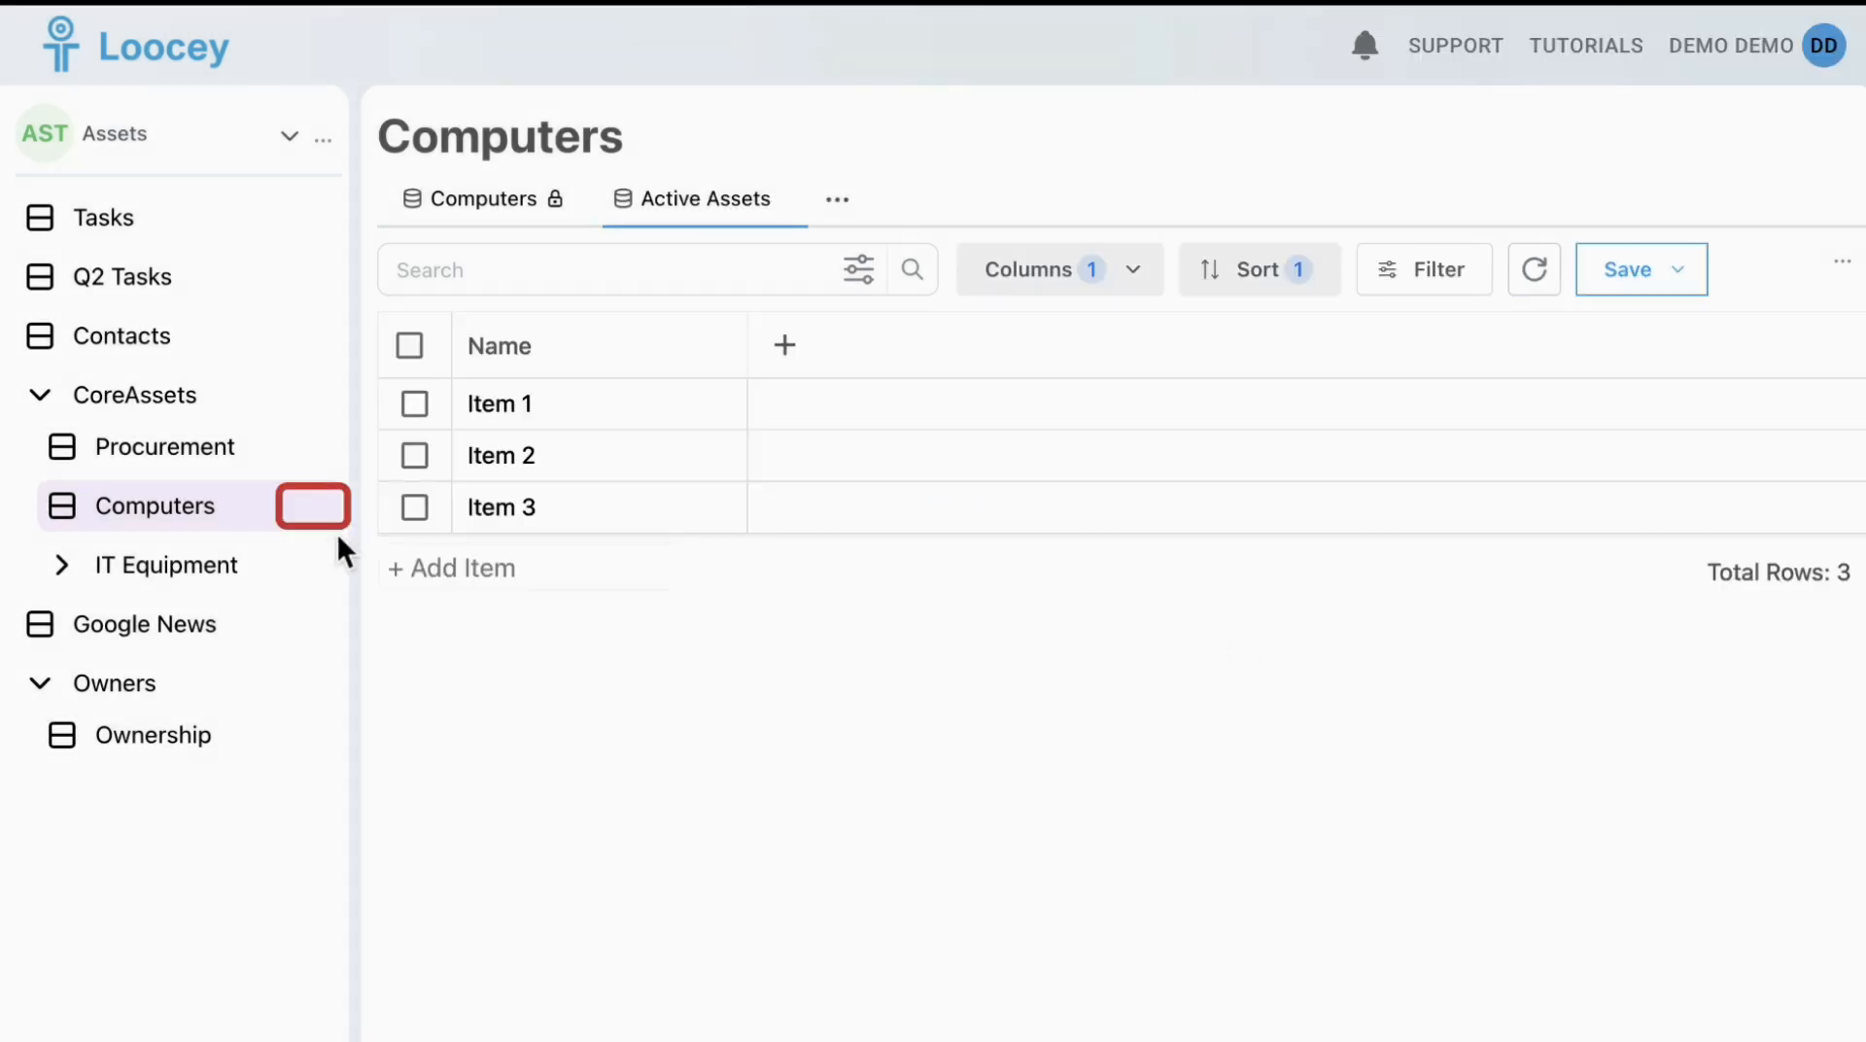
Create a new item from list view named "Active Assets" in the Assets workspace, based on the Computers list
left_click(319, 507)
left_click(606, 699)
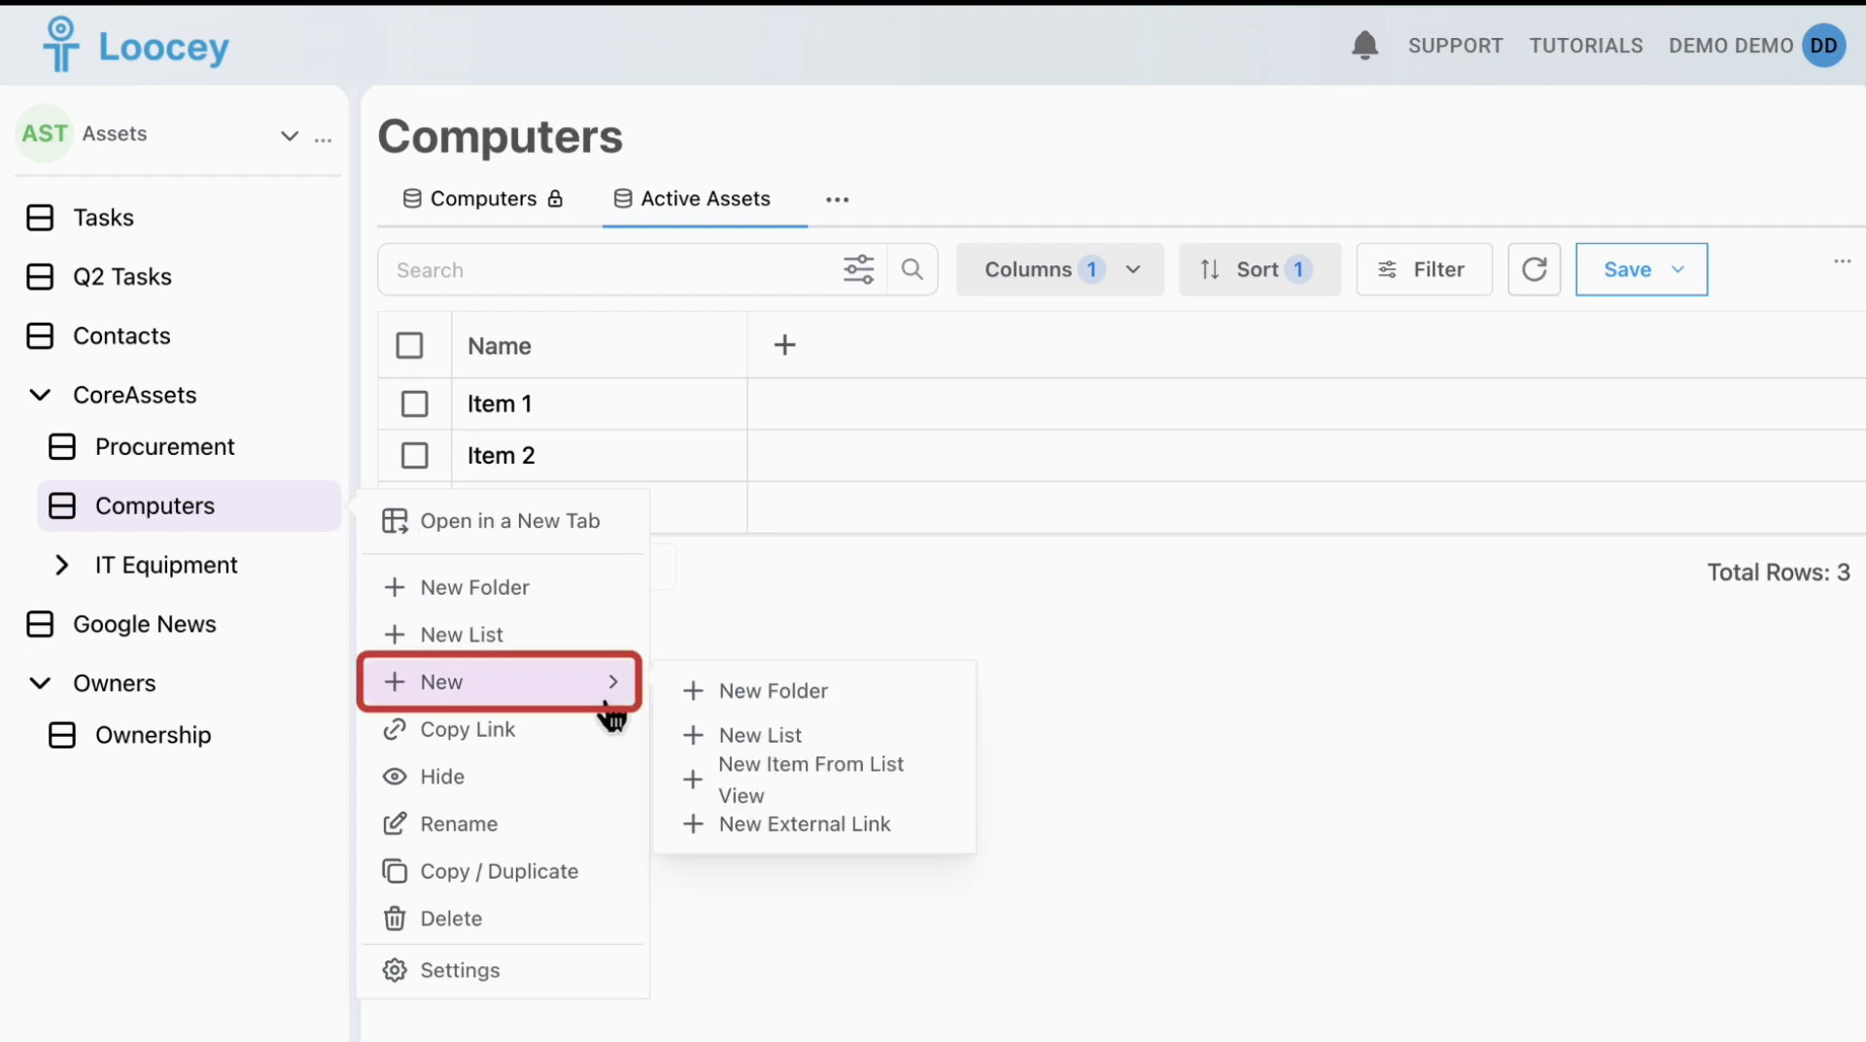
left_click(881, 792)
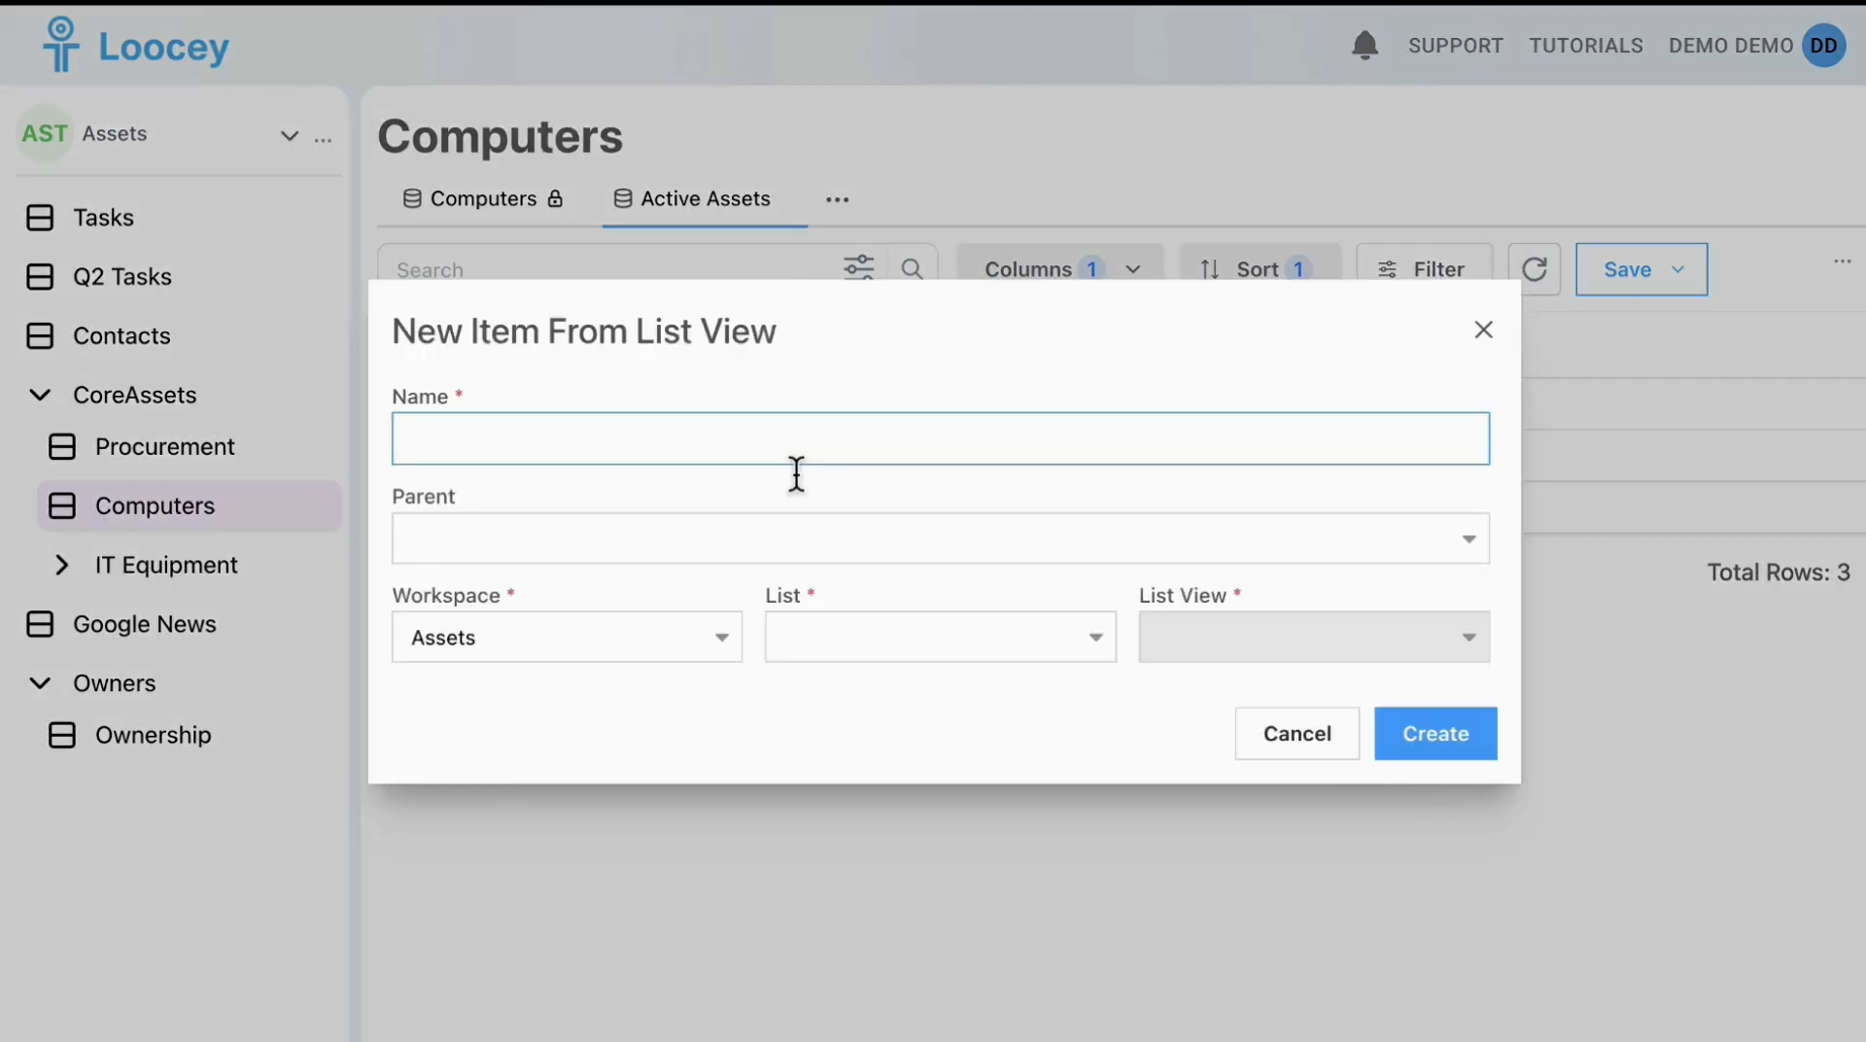
type("Active Assets")
left_click(966, 634)
left_click(960, 719)
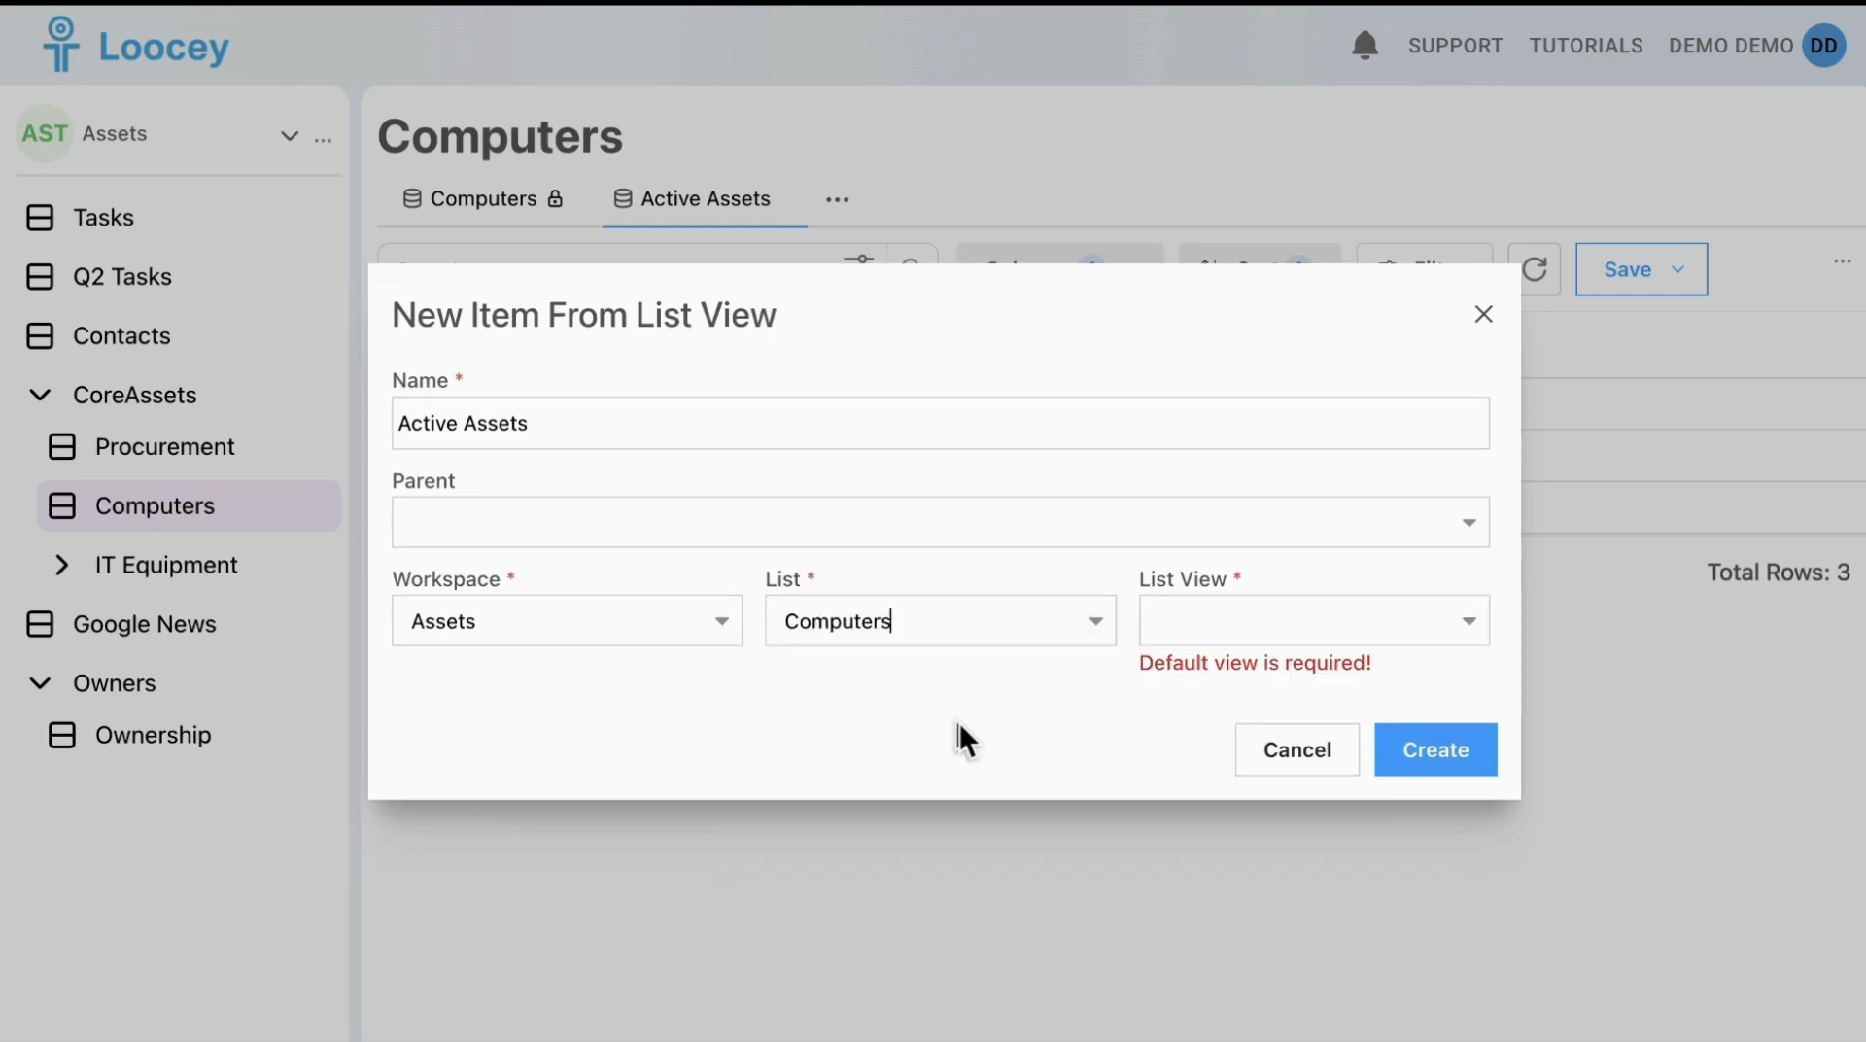
left_click(1457, 756)
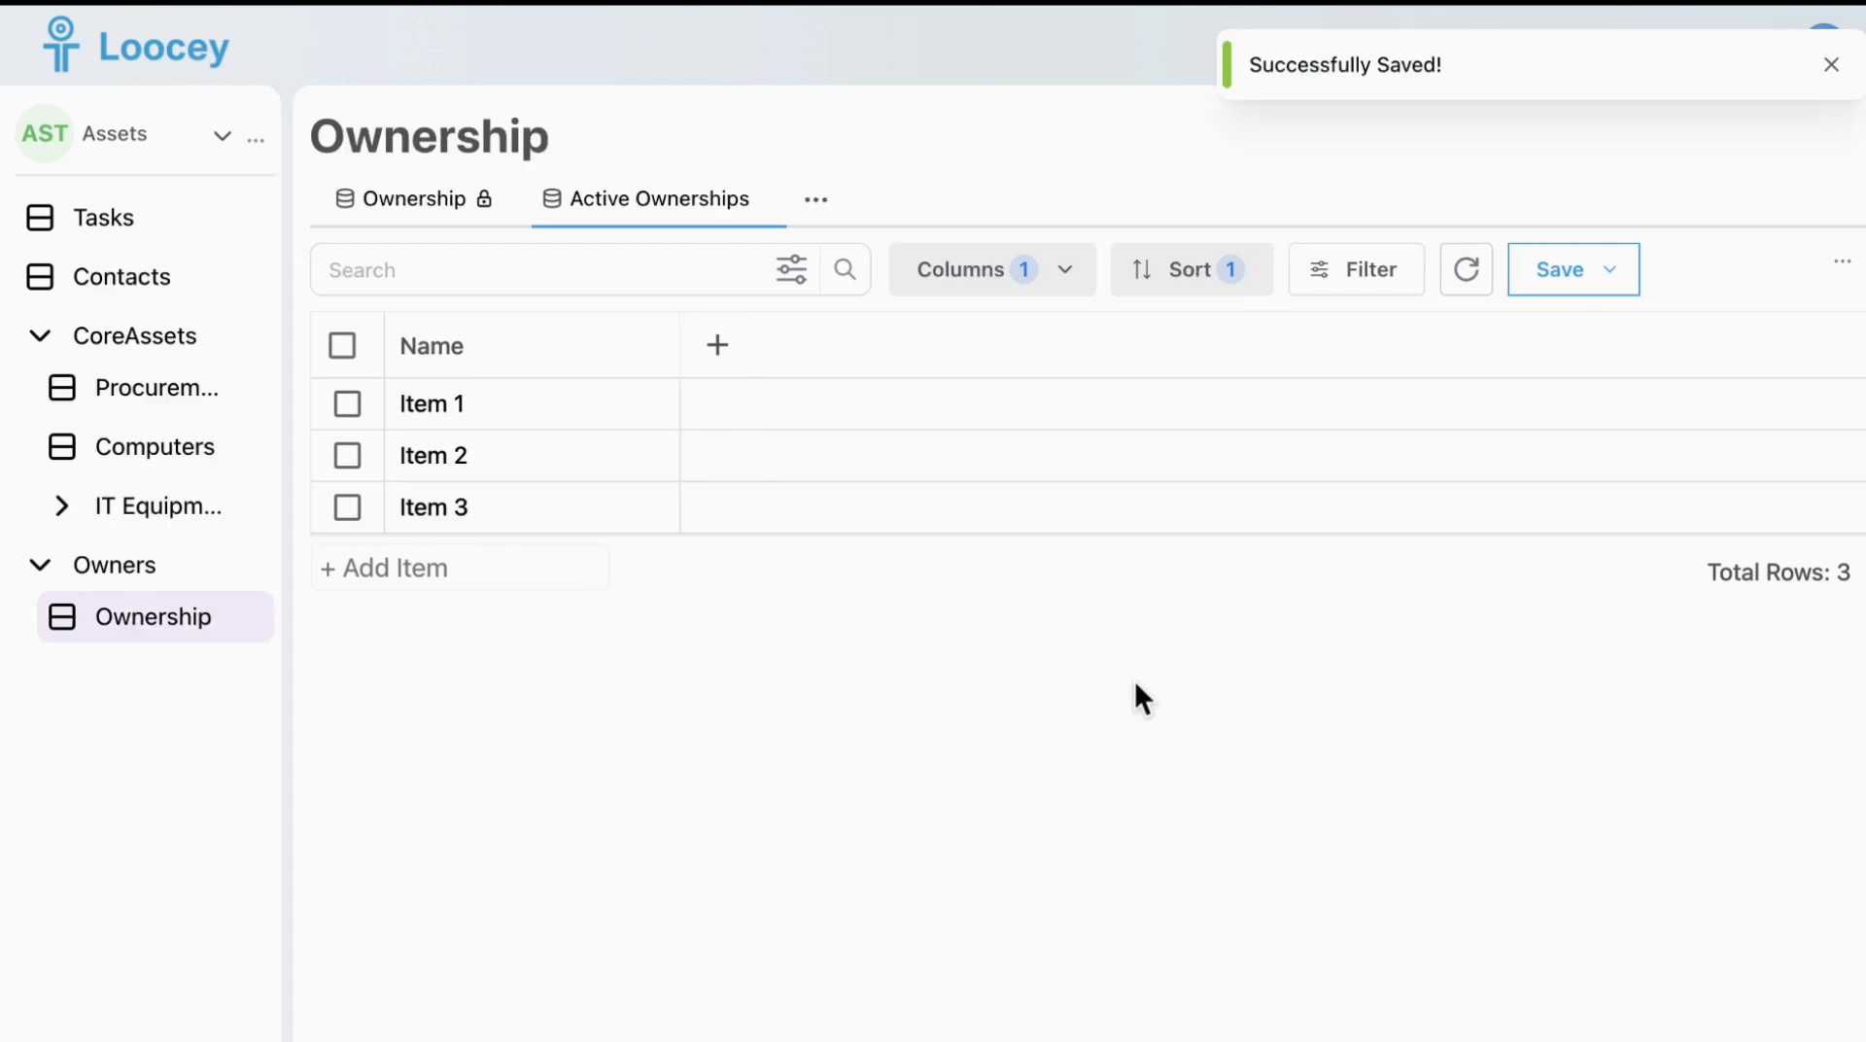
Create an external link named "Google News" with the copied news.google.com home page URL, and open it
left_click(248, 617)
mouse_move(513, 734)
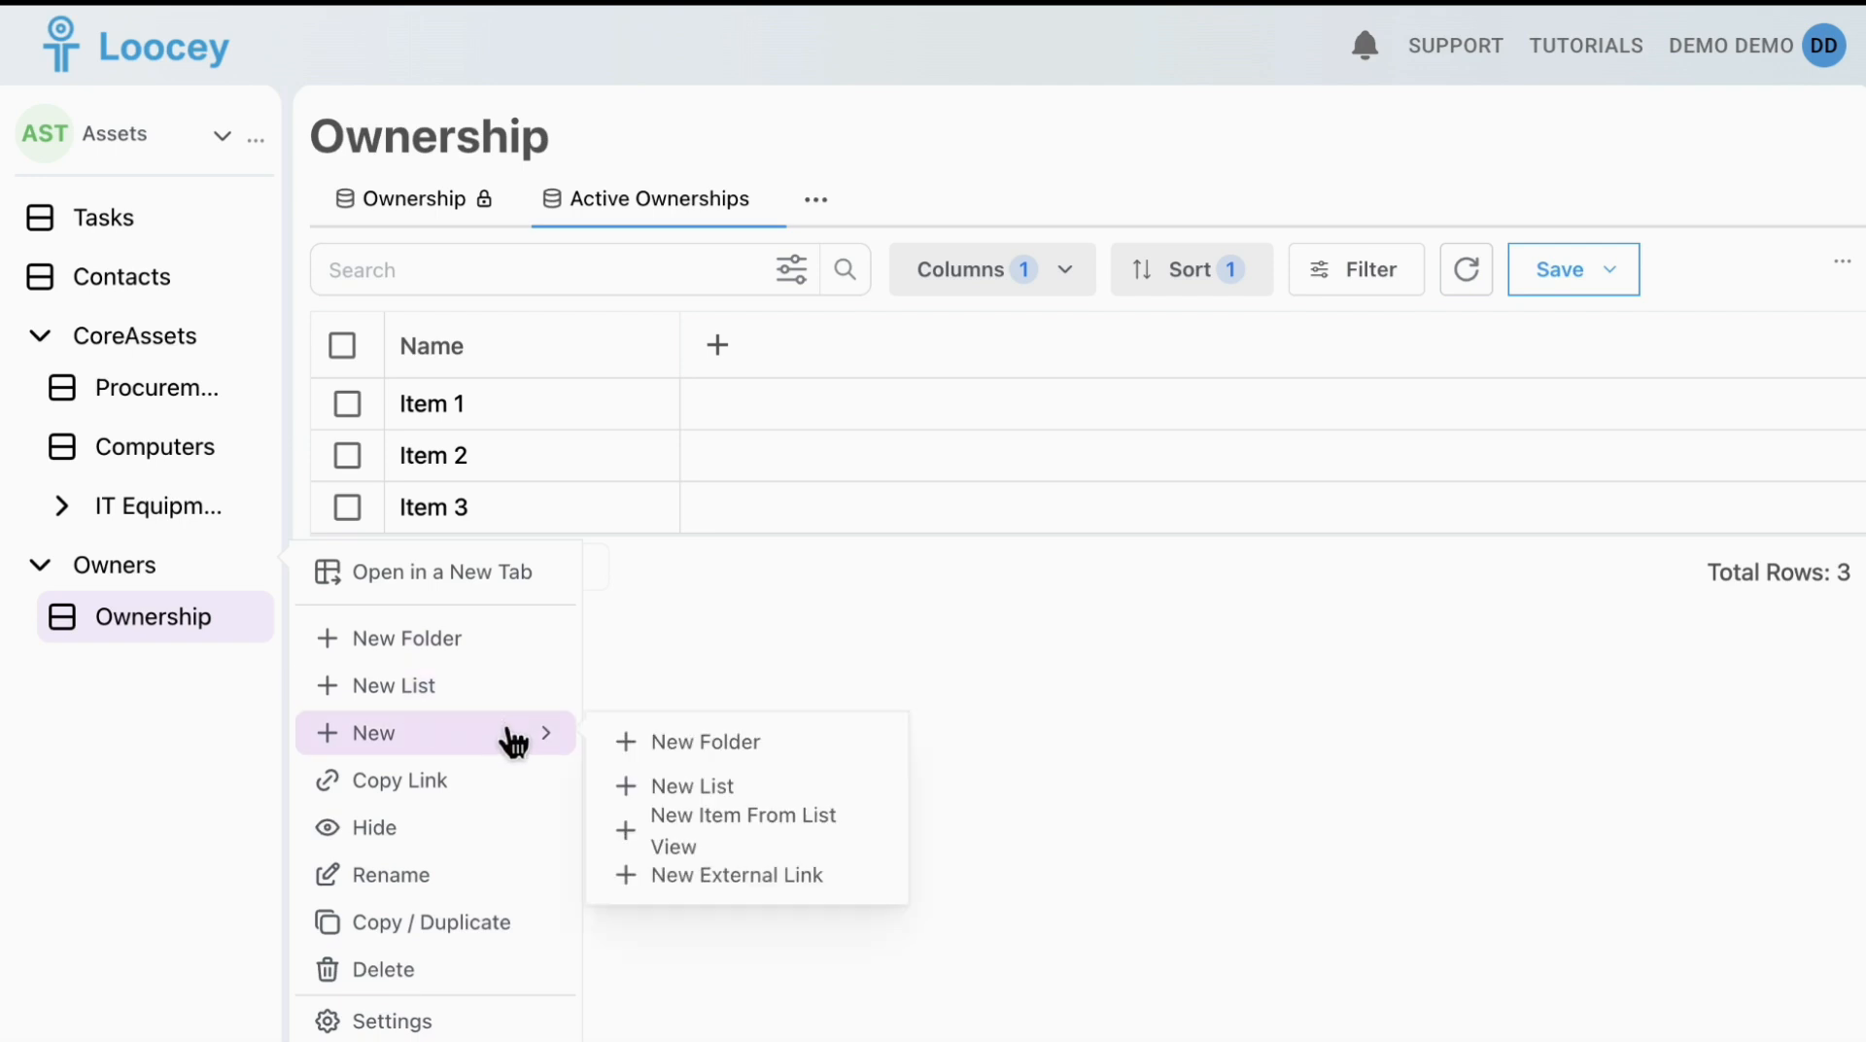
left_click(777, 874)
left_click(858, 438)
type("Google News")
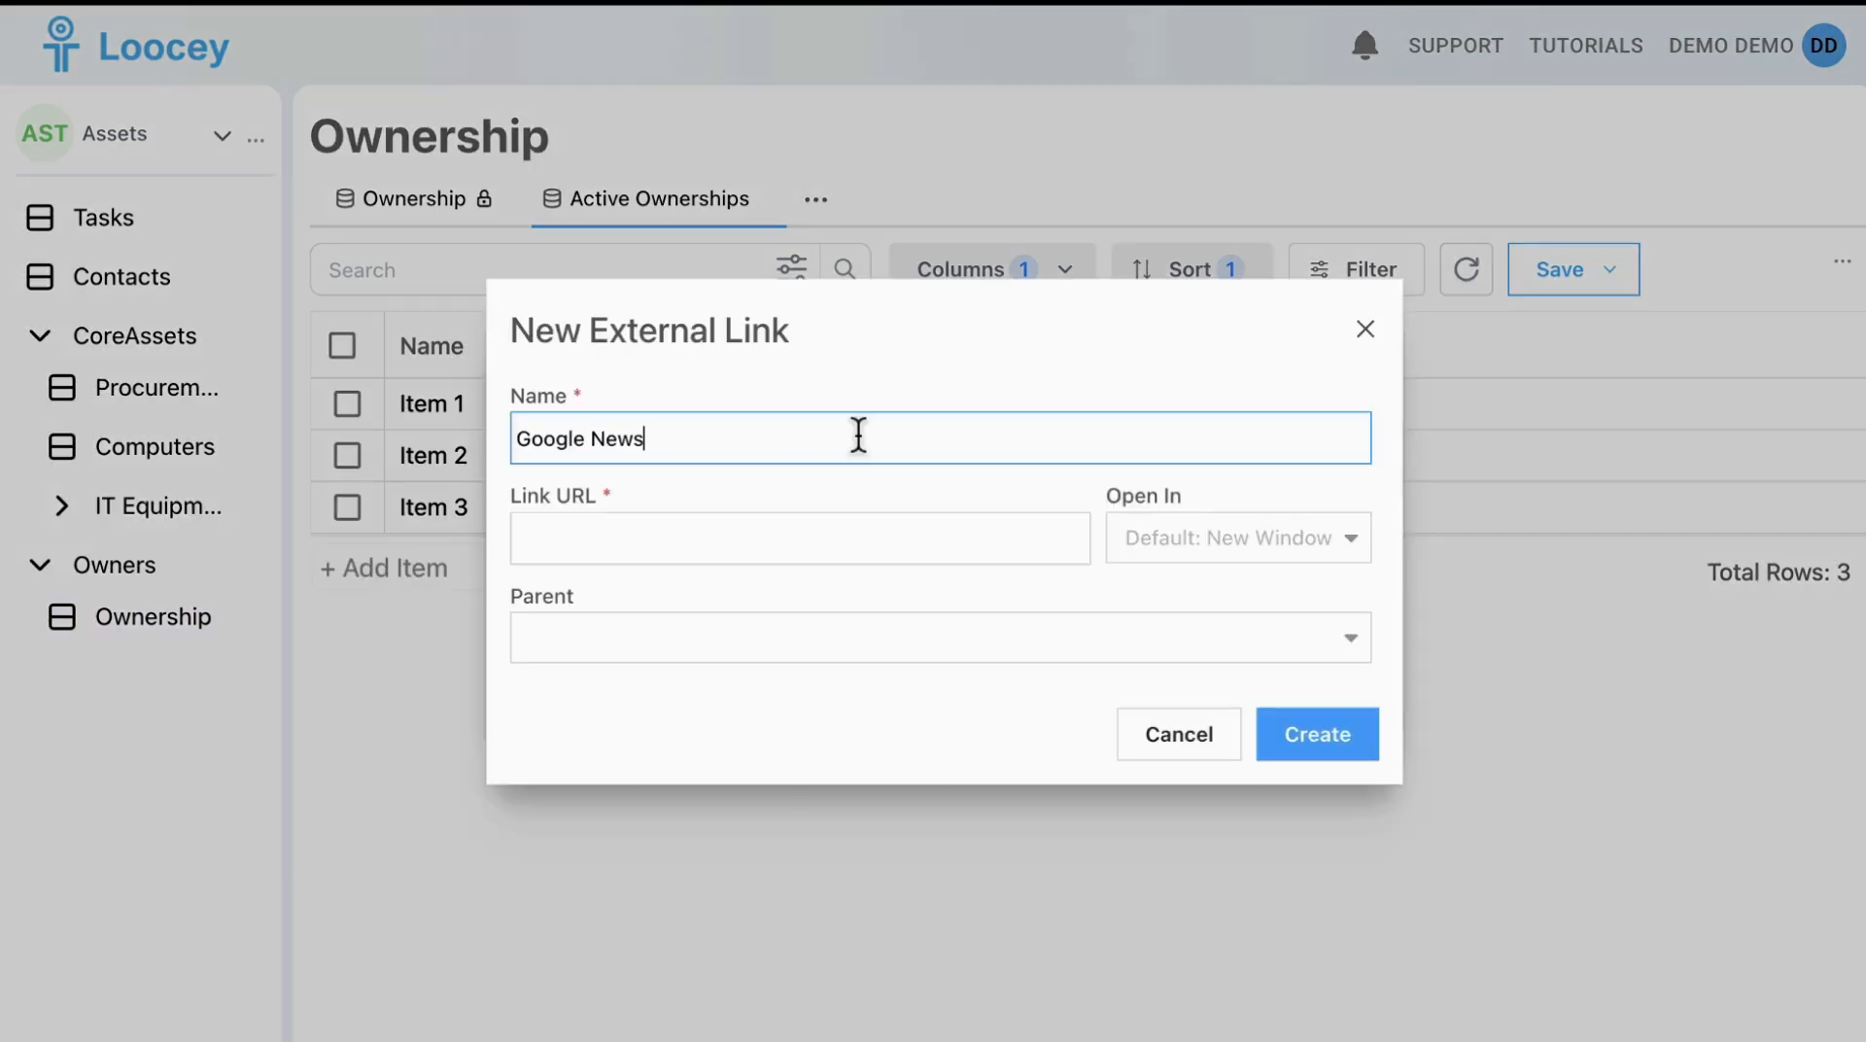
key("Tab")
key("ctrl+v")
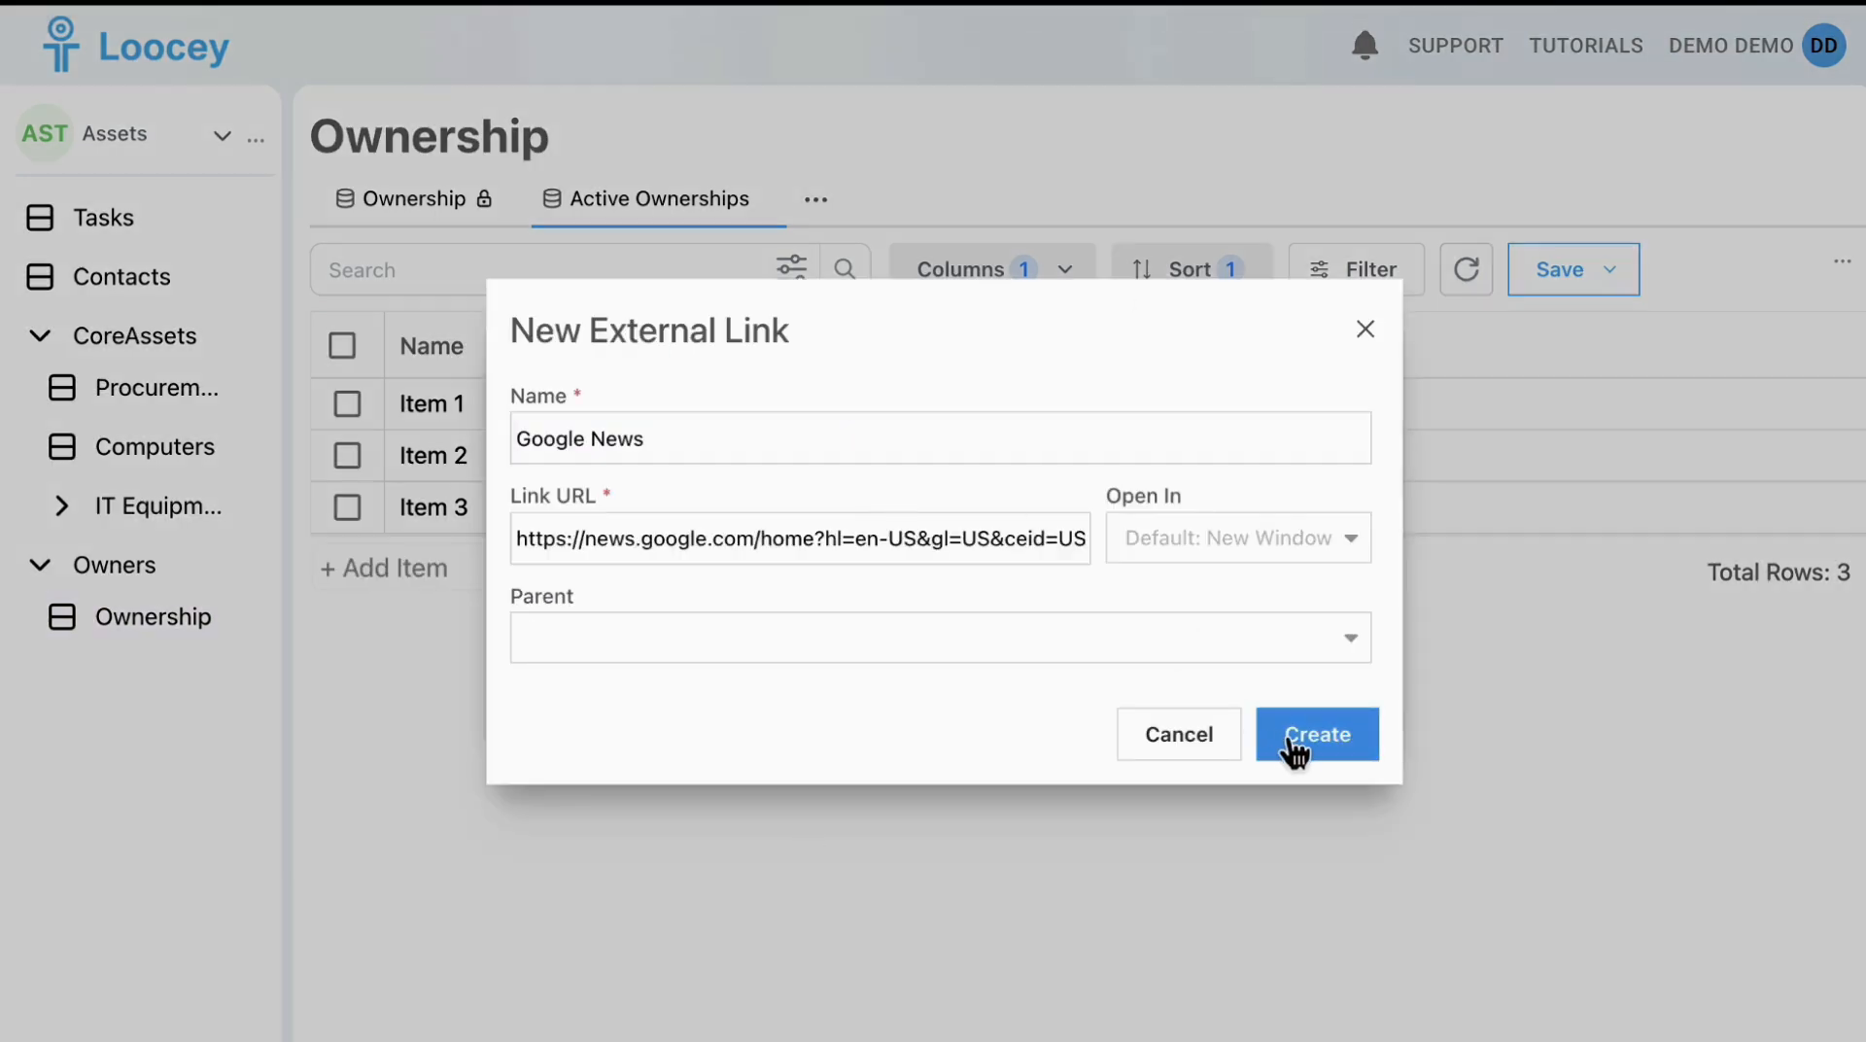
left_click(1289, 738)
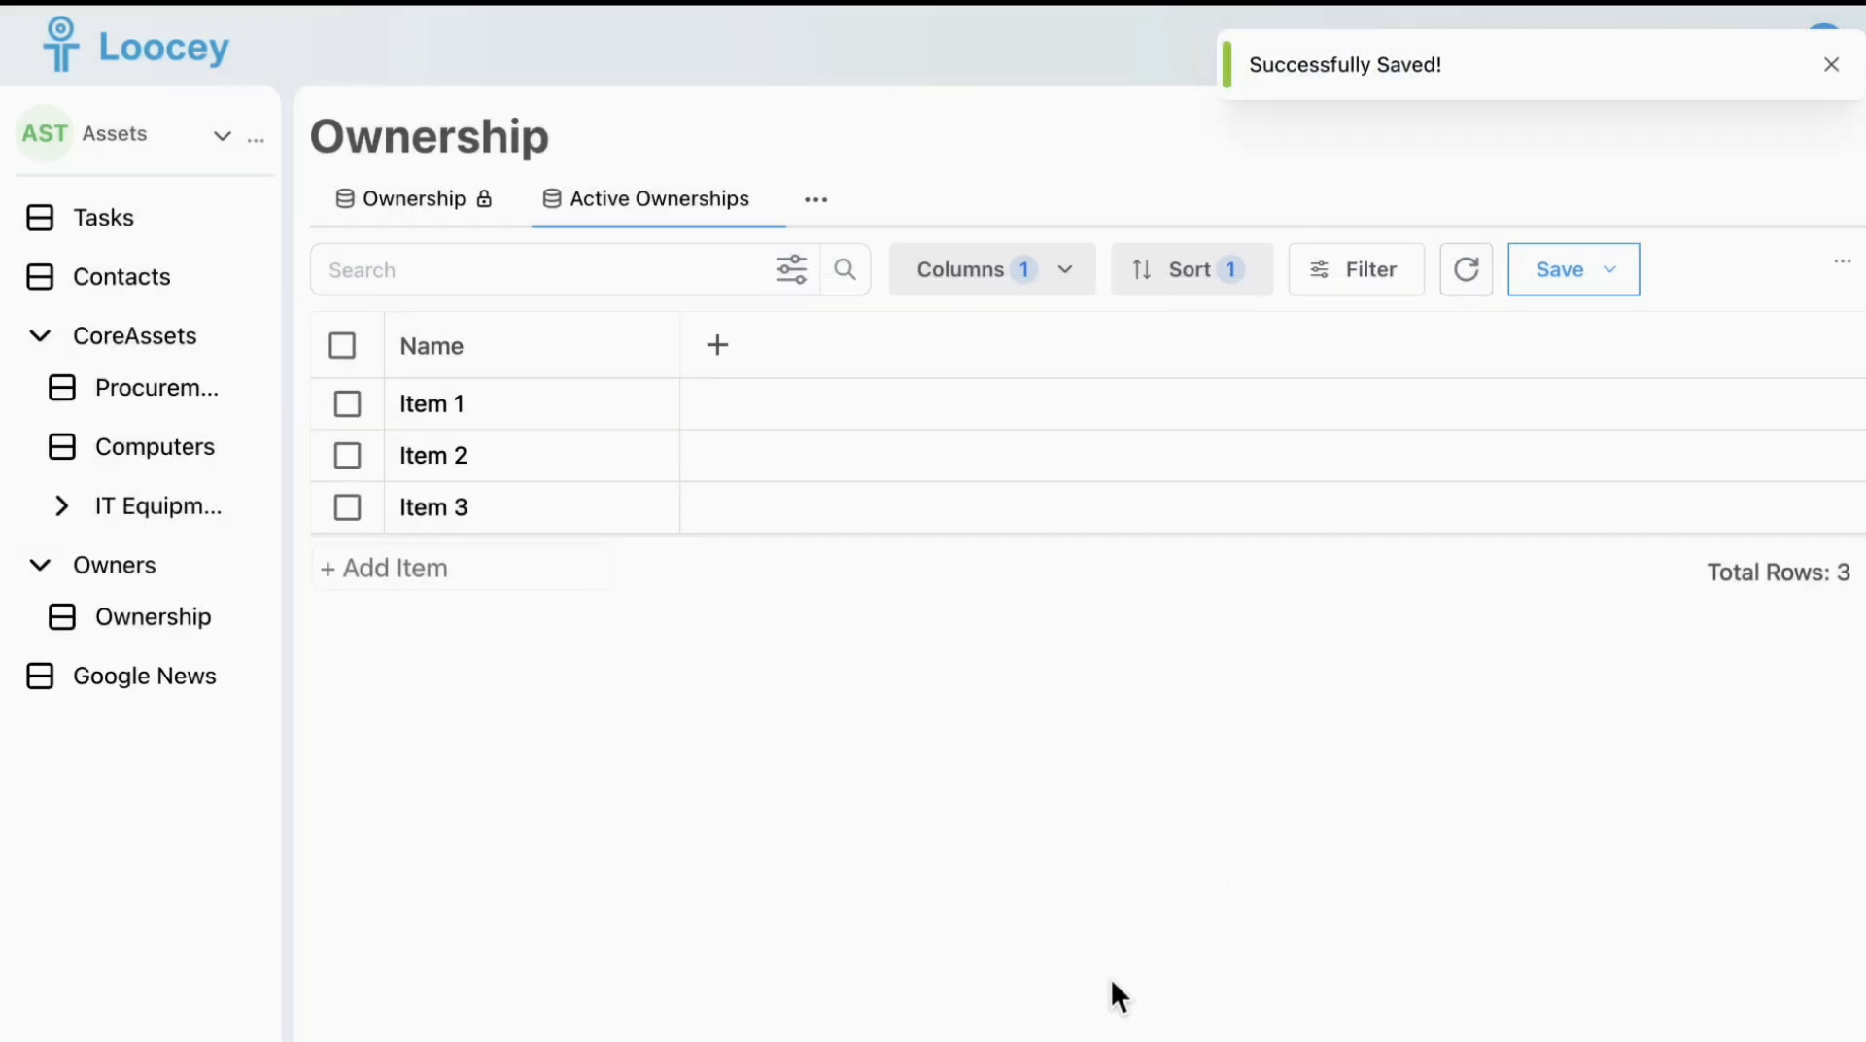
left_click(209, 685)
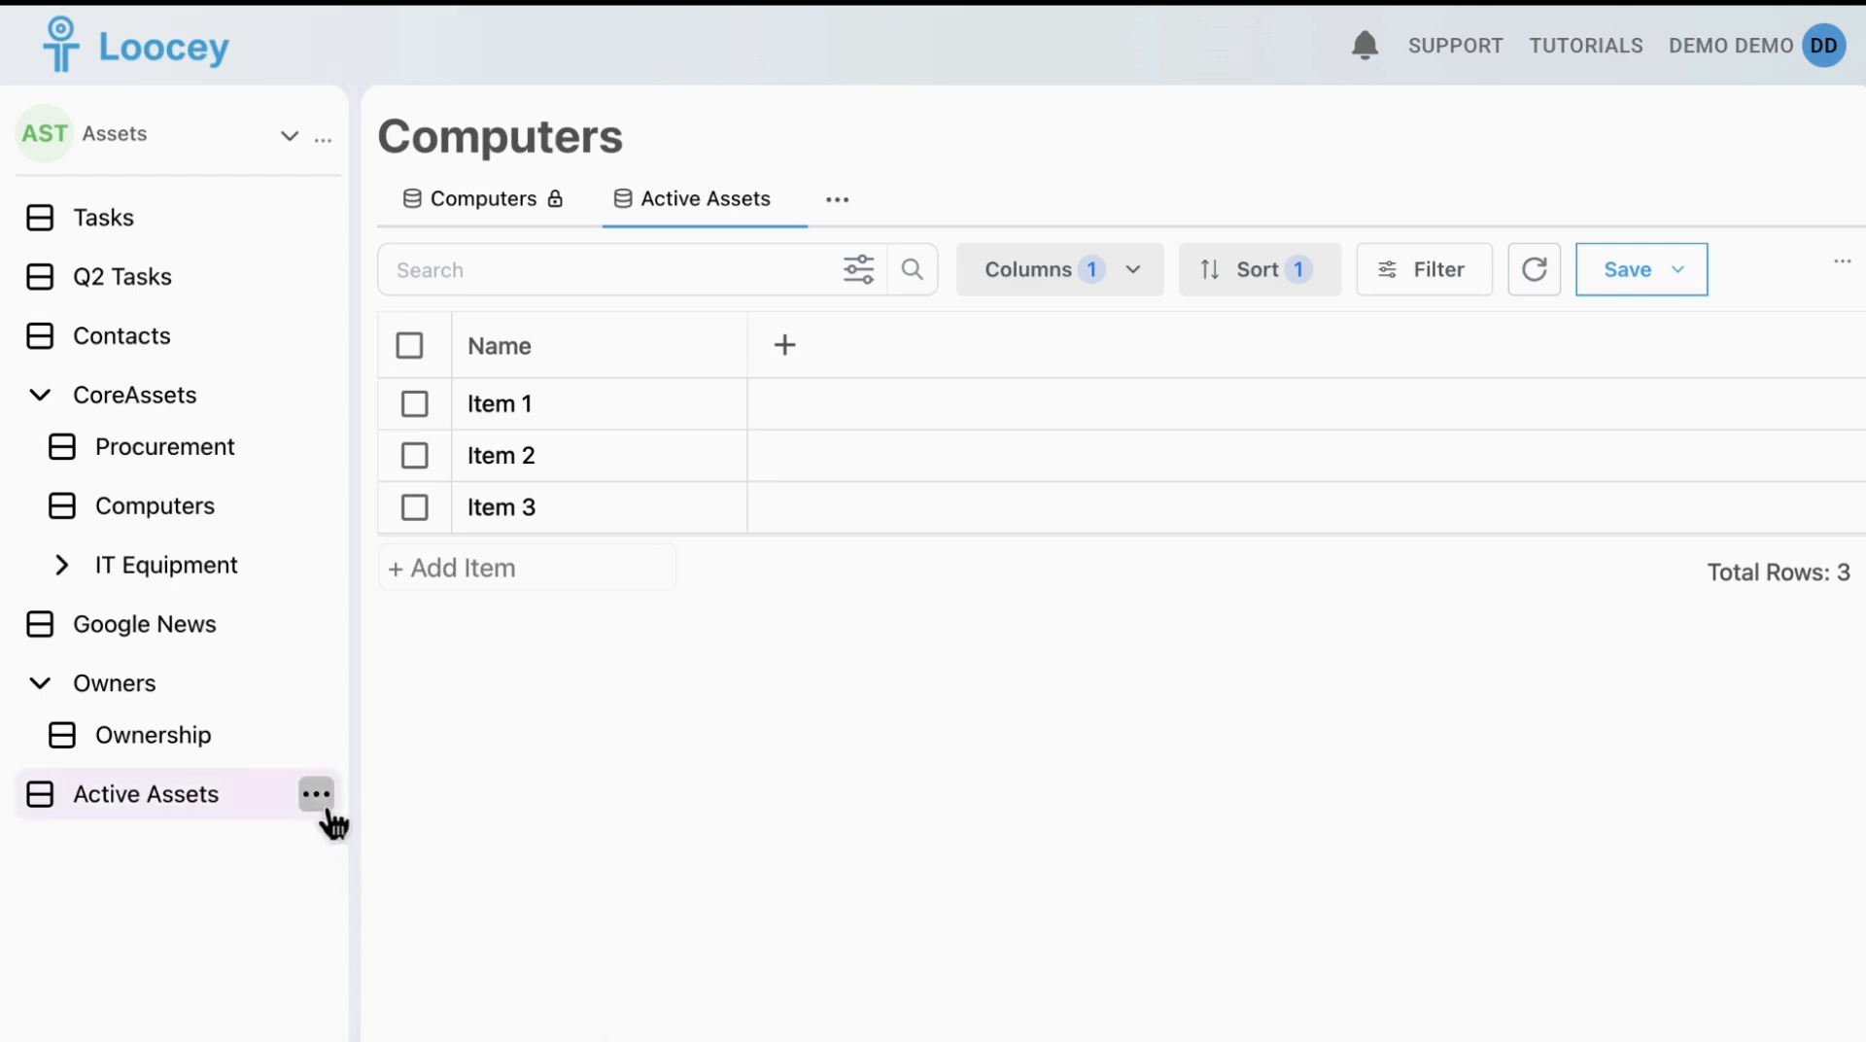
left_click(315, 795)
mouse_move(530, 739)
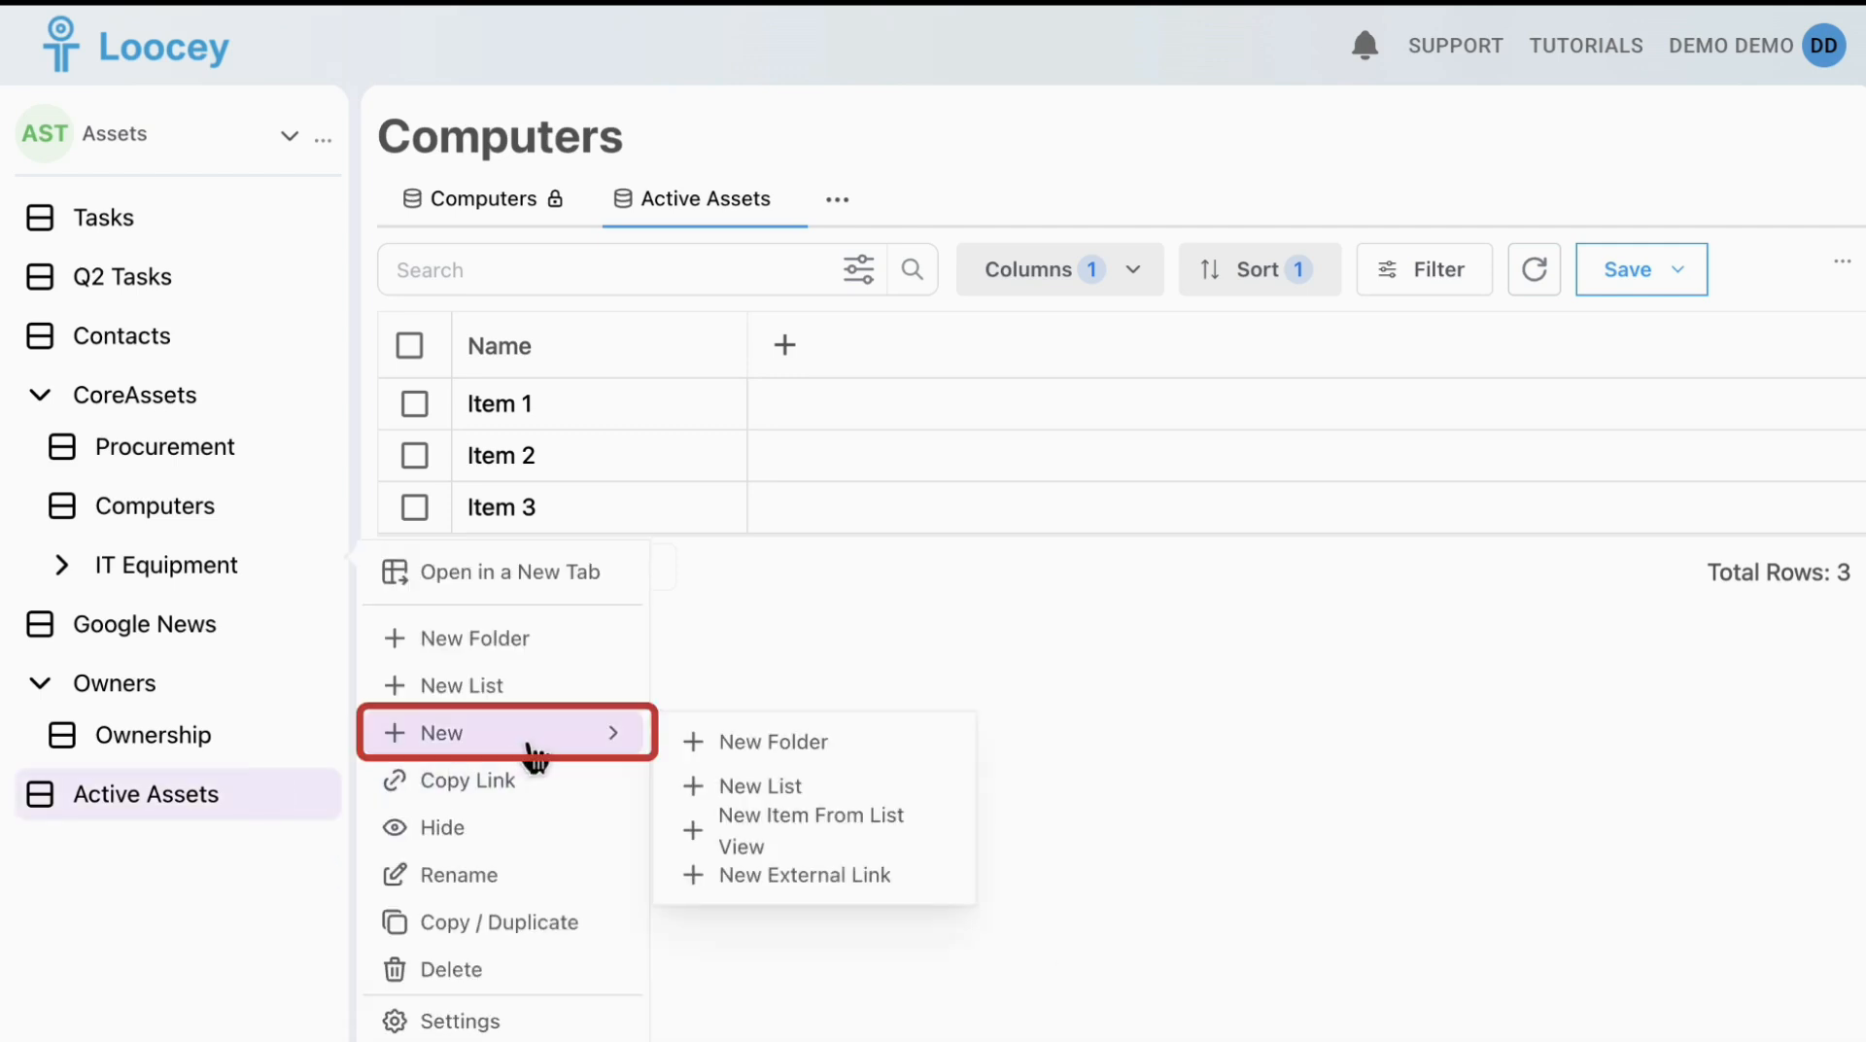
left_click(901, 877)
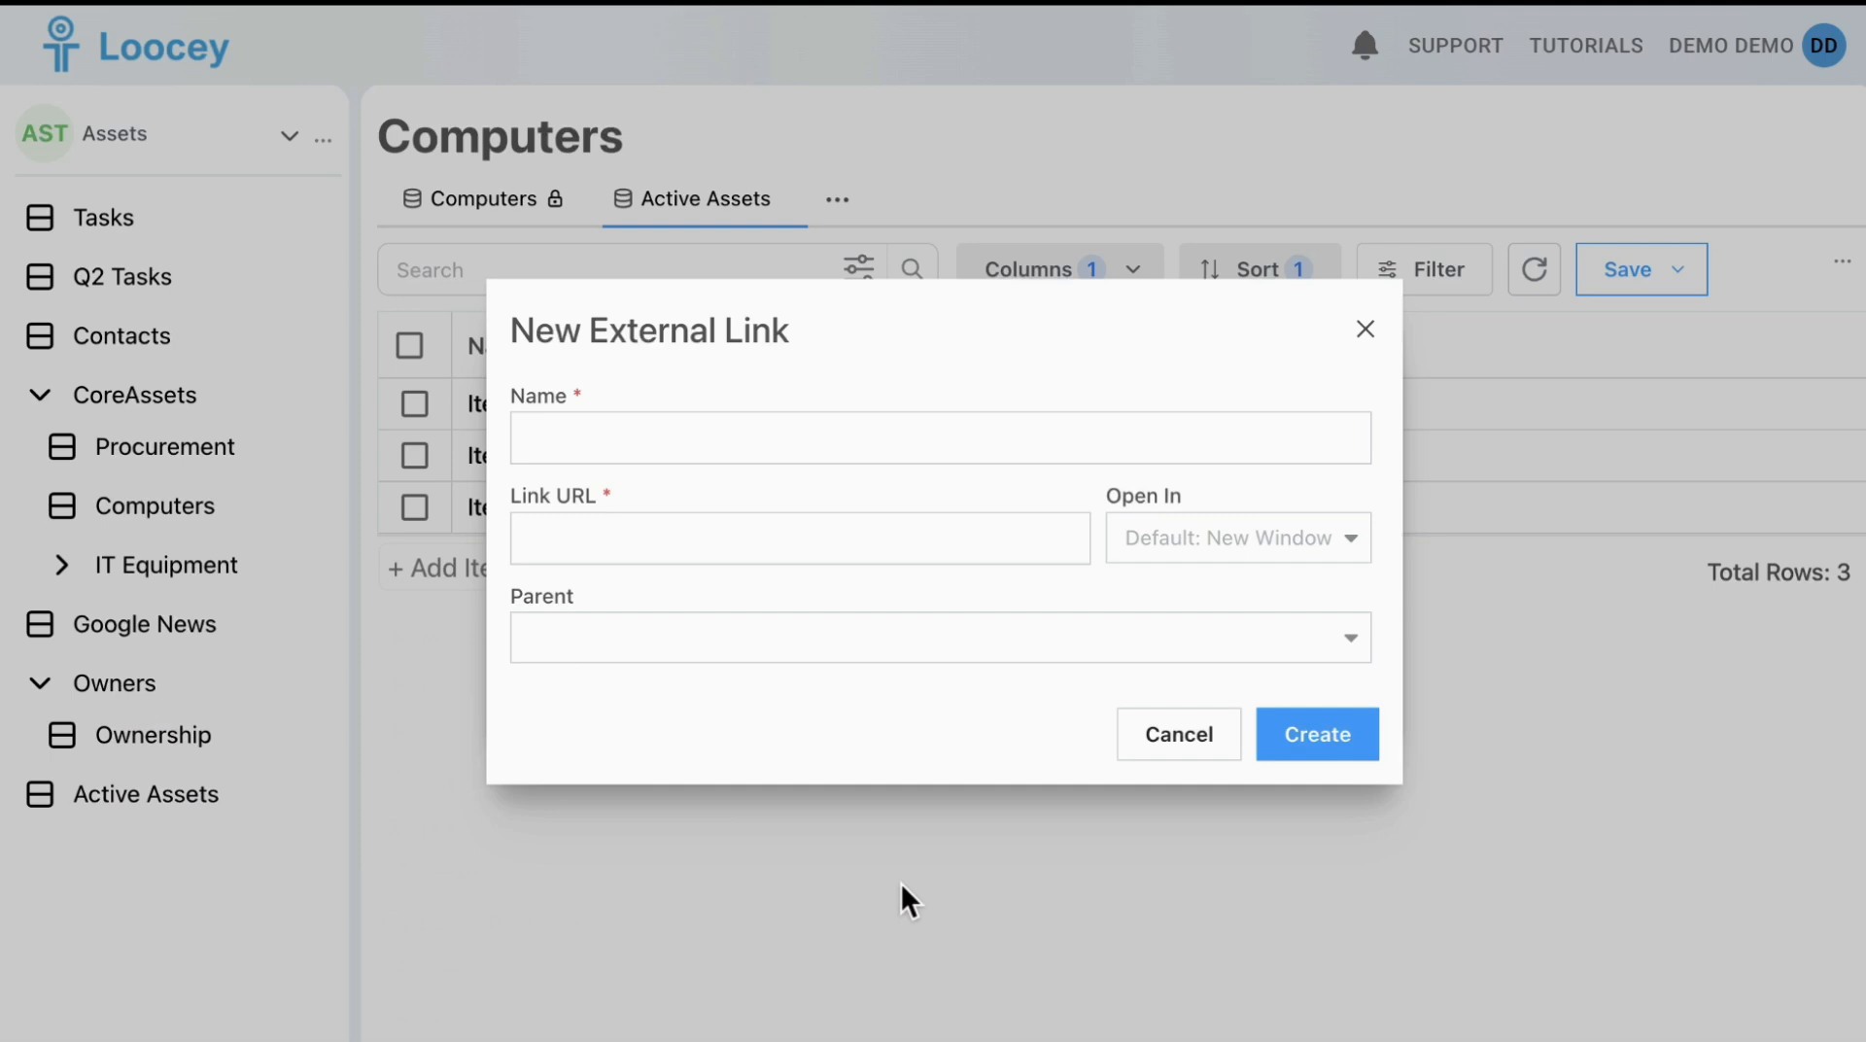
left_click(956, 431)
type("Company Portal")
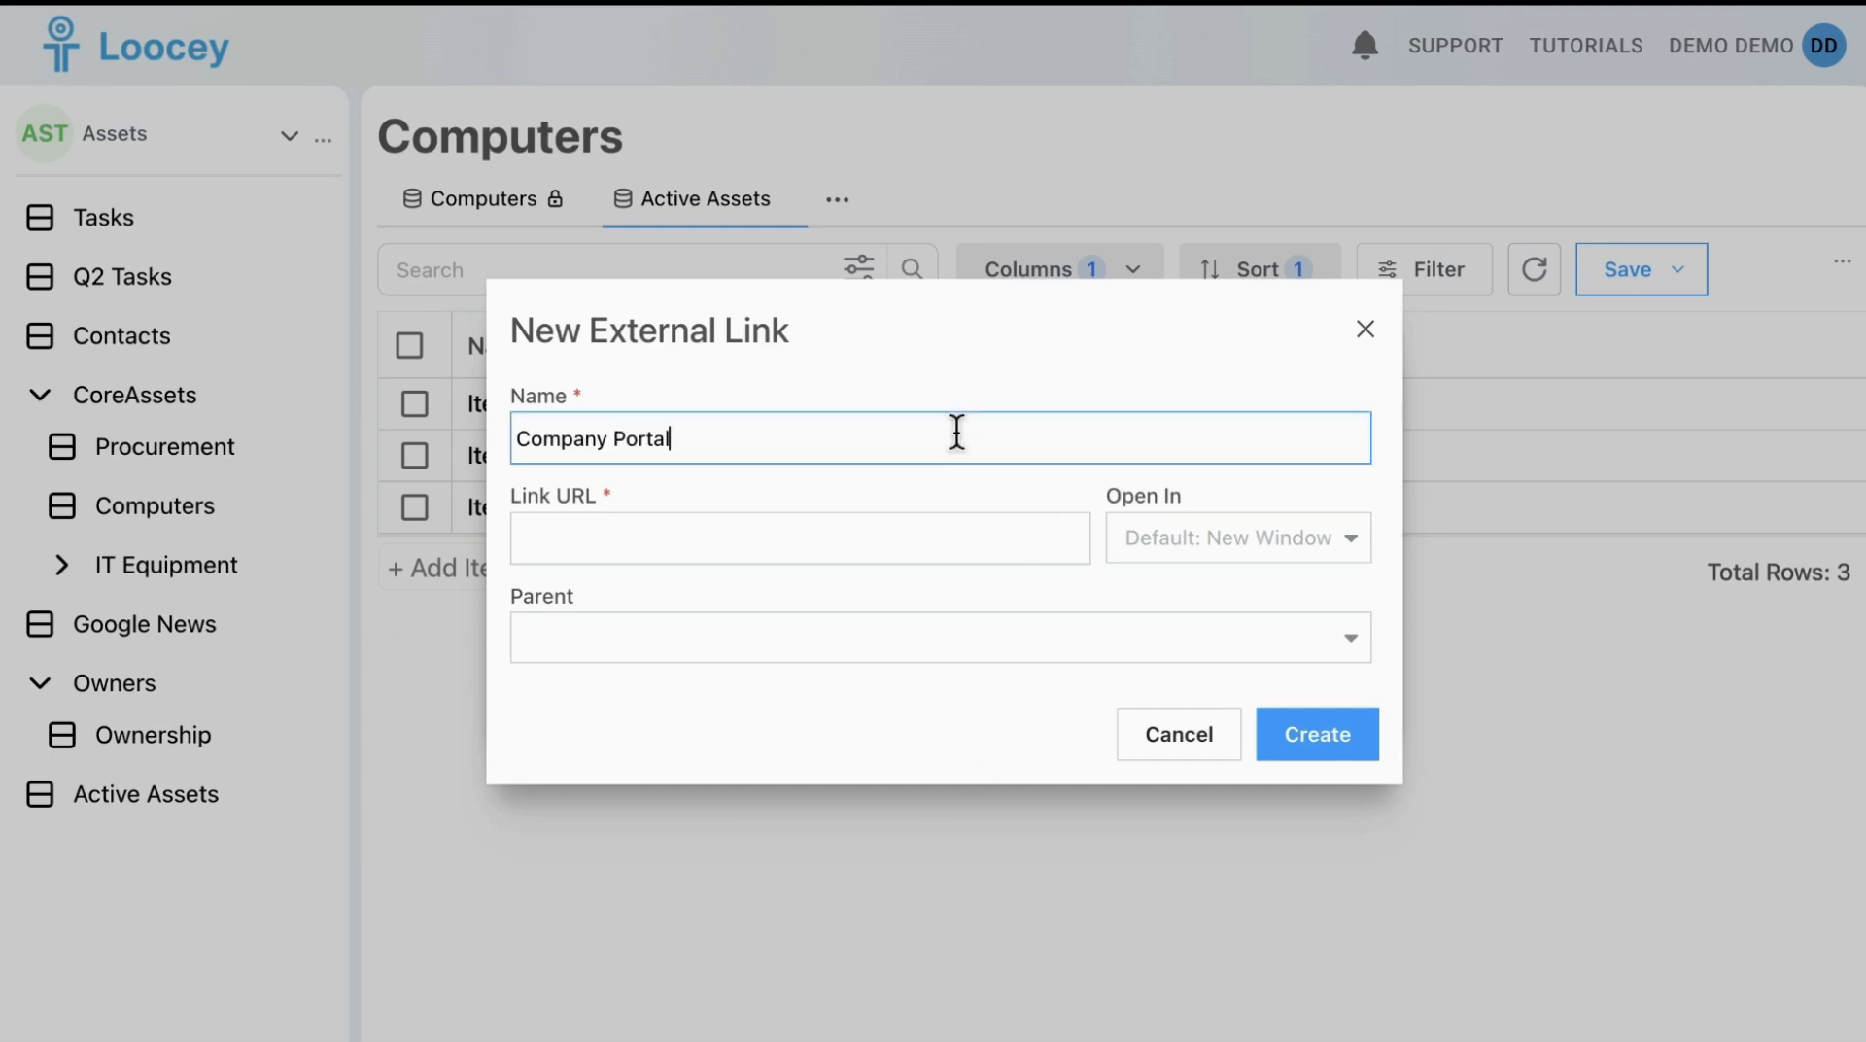
left_click(871, 542)
type("https://www.freepik.com/free-photos-vectors/website-assets")
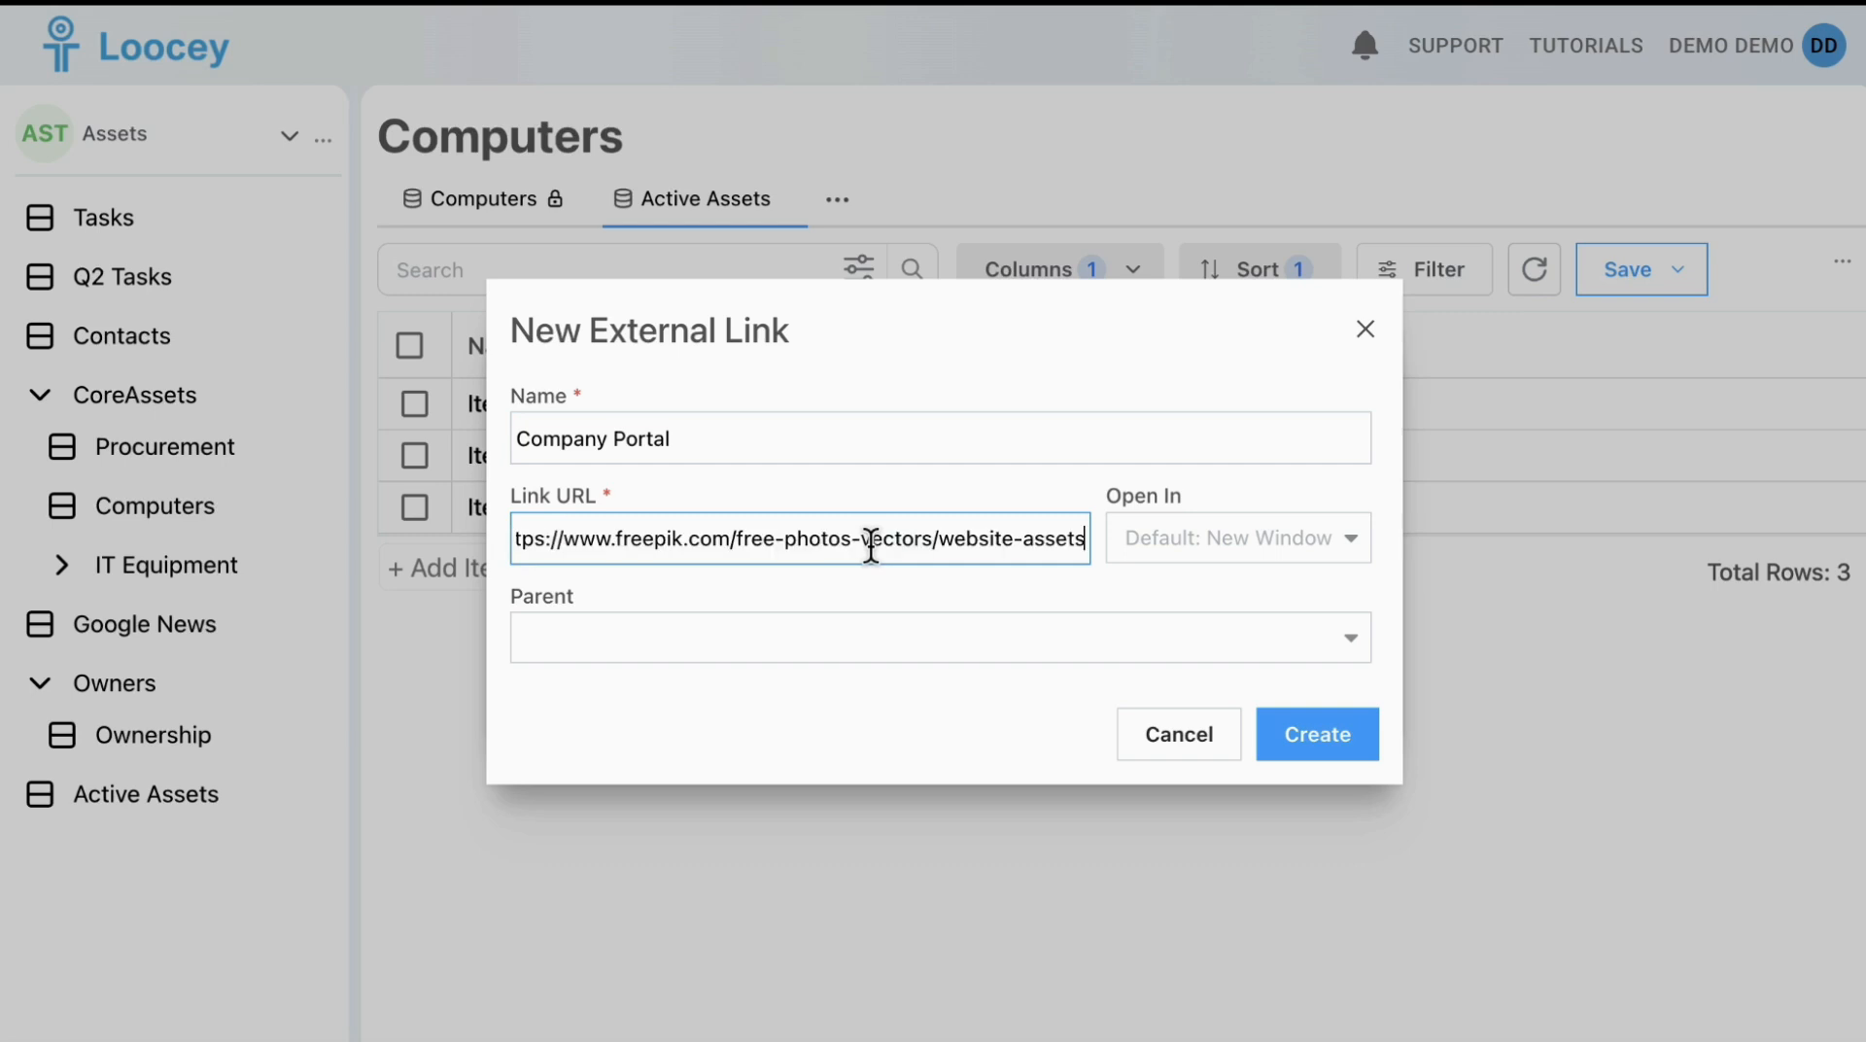
left_click(1234, 537)
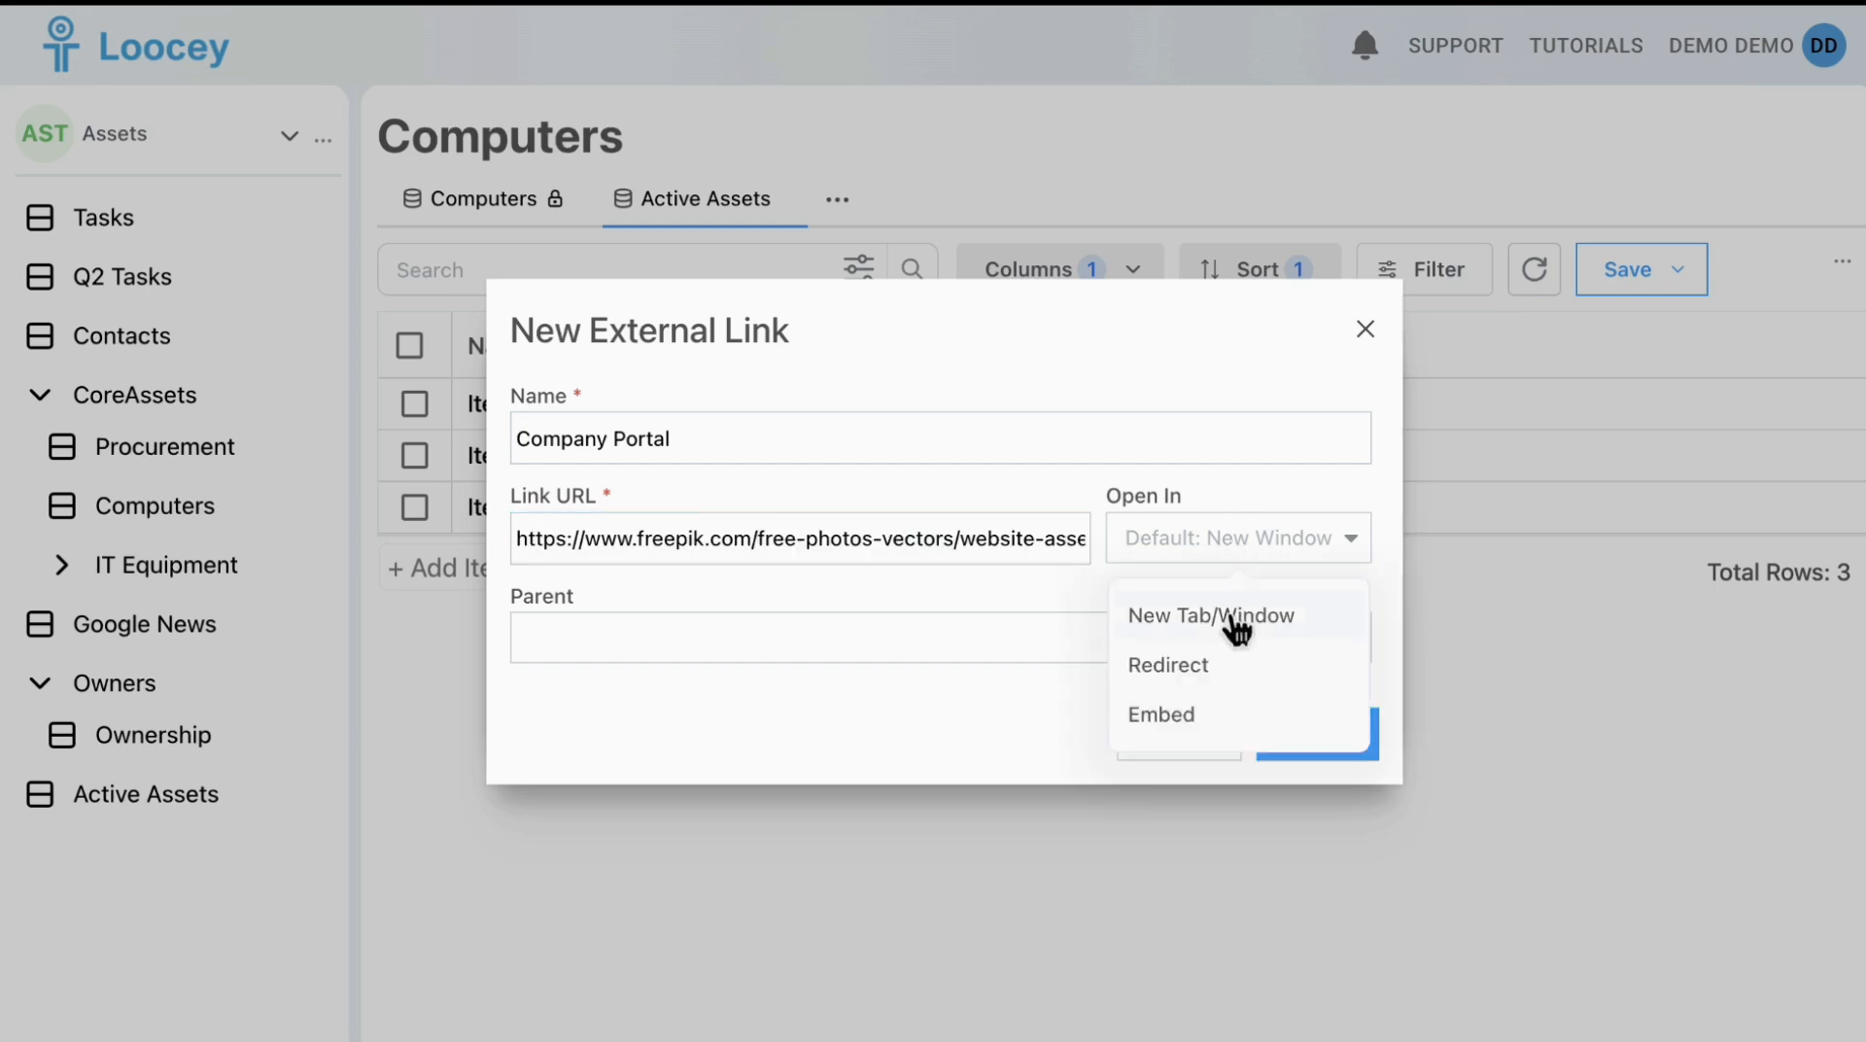
left_click(1197, 666)
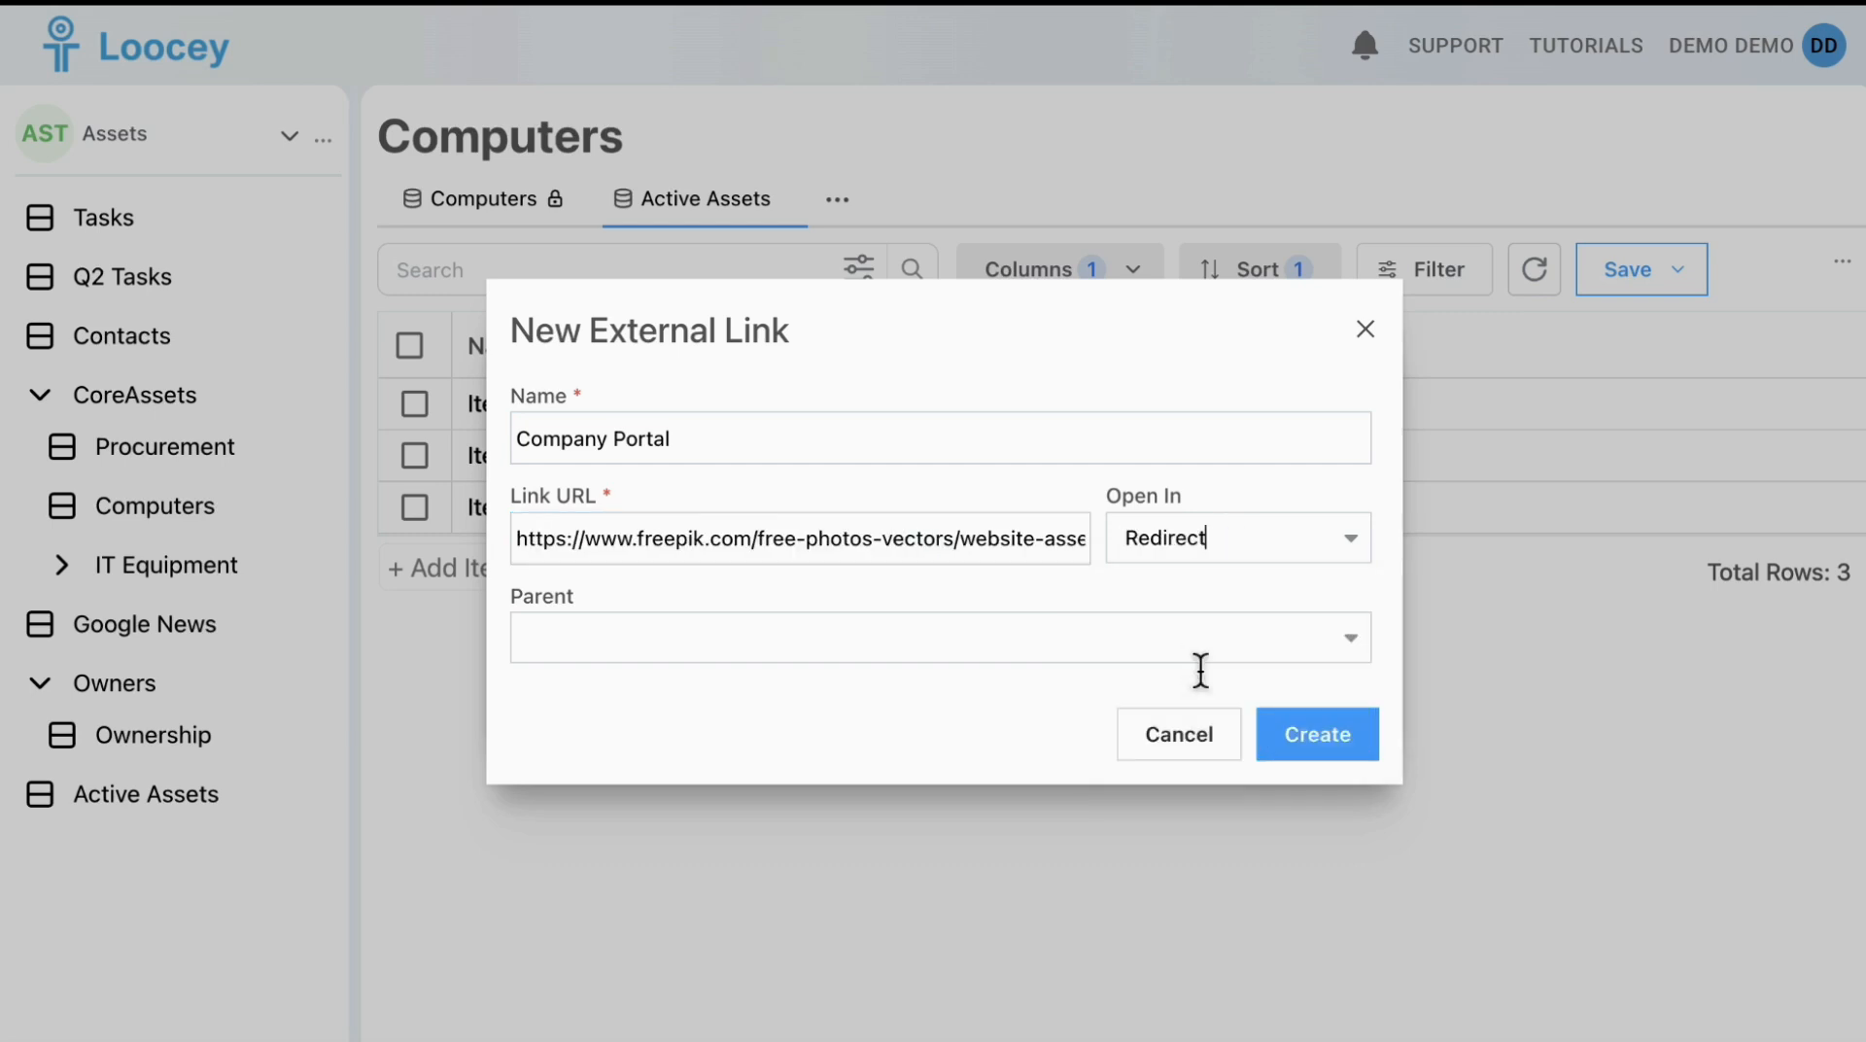
left_click(1320, 739)
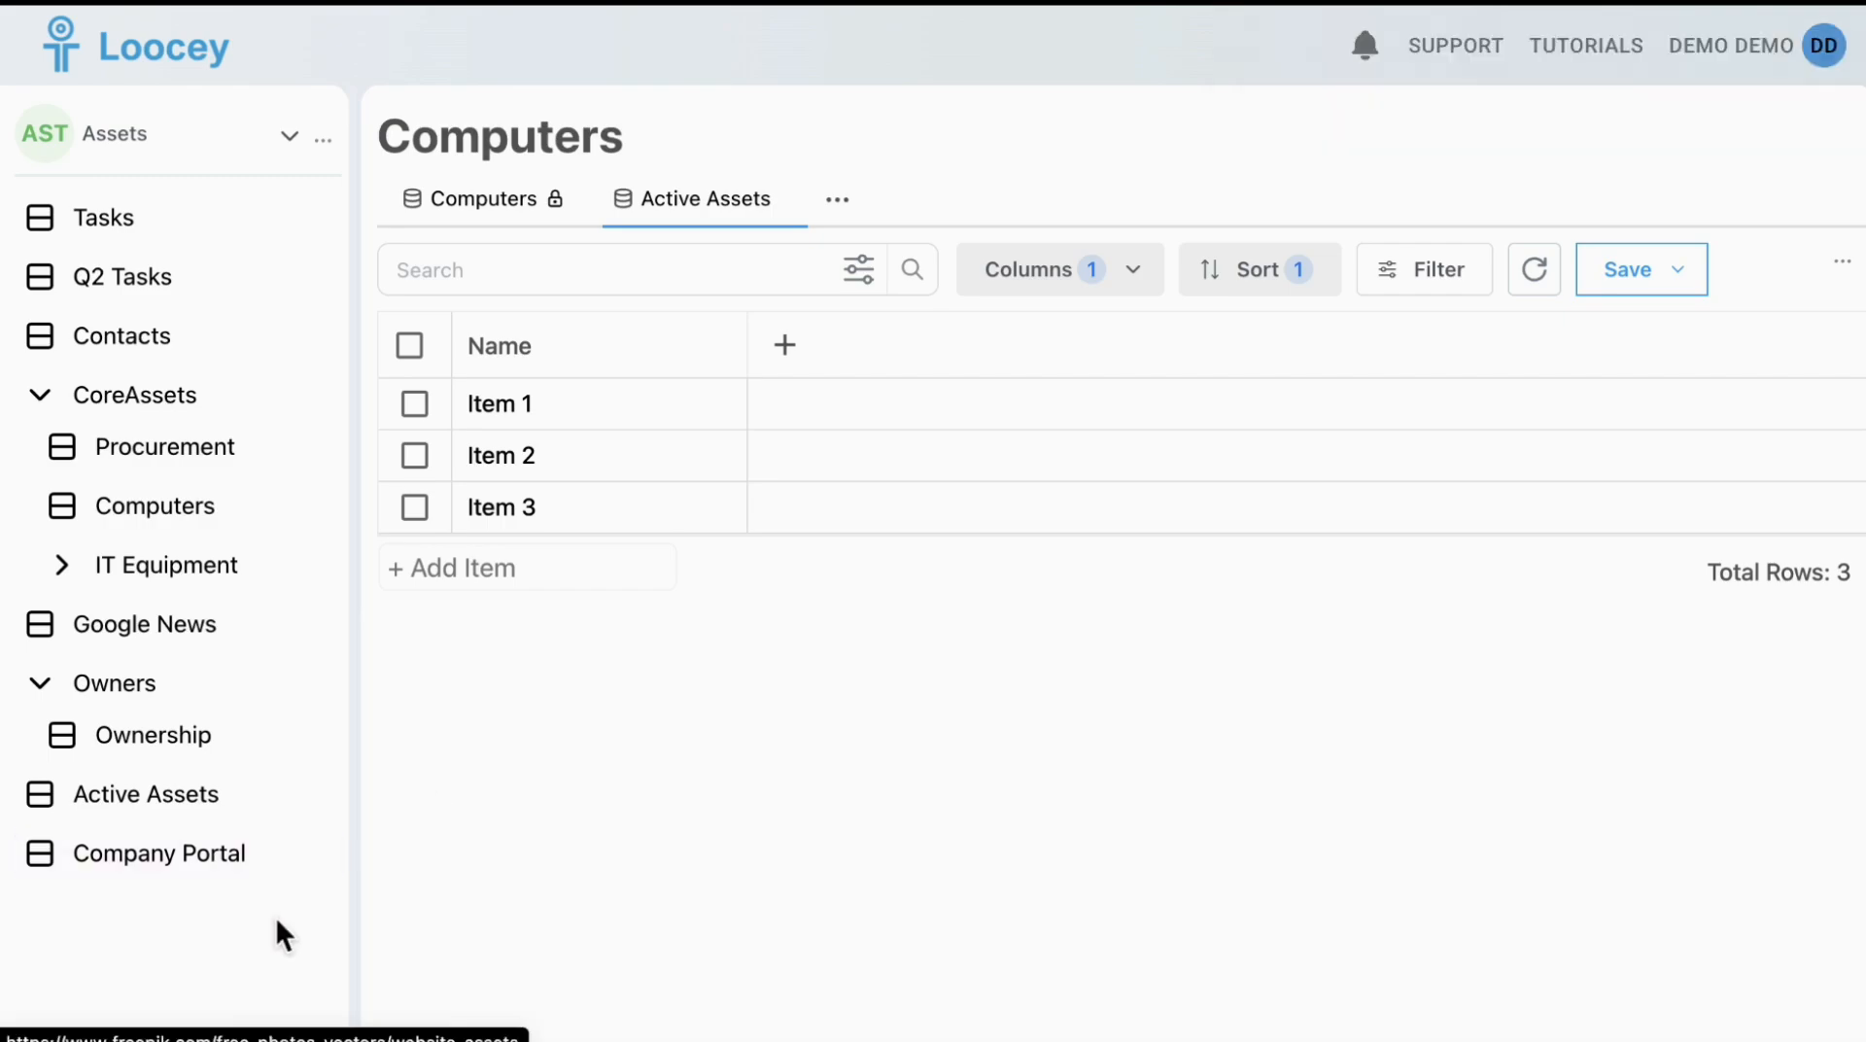
left_click(269, 868)
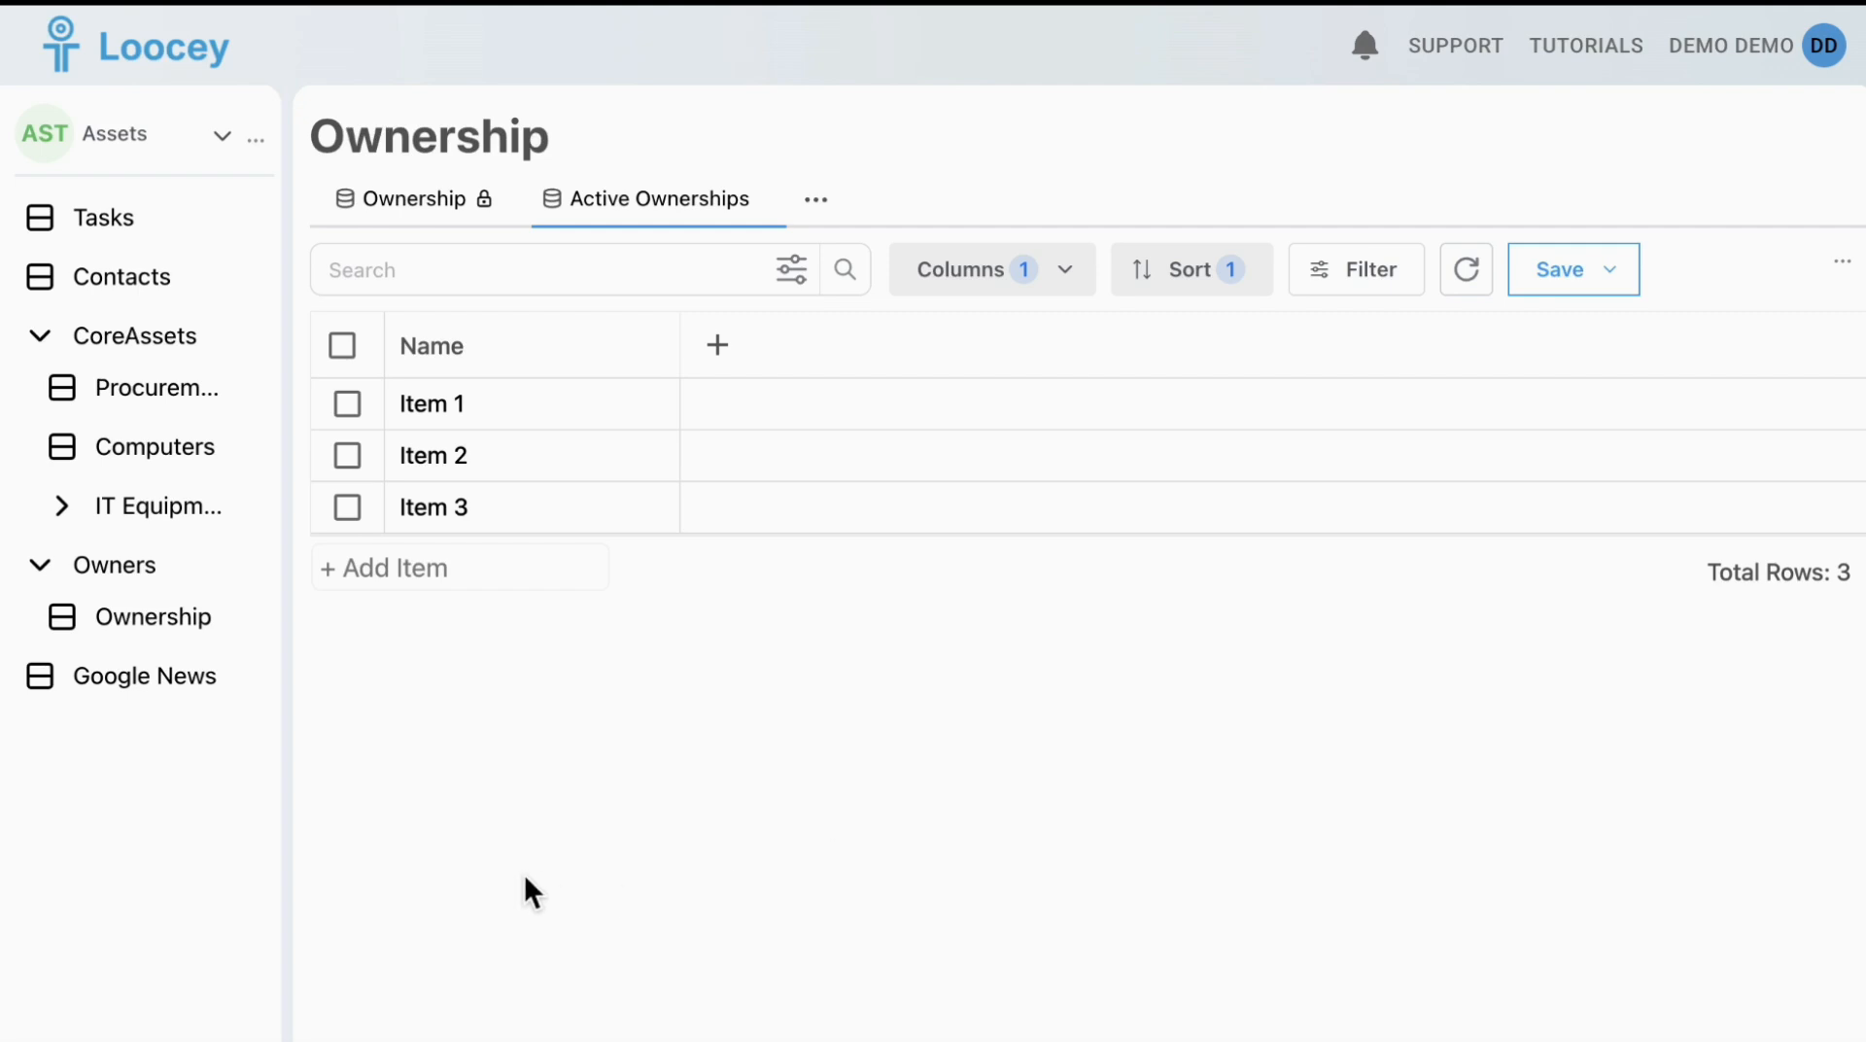
Duplicate the Tasks list as "Q2 Tasks" within the Assets workspace
left_click(250, 218)
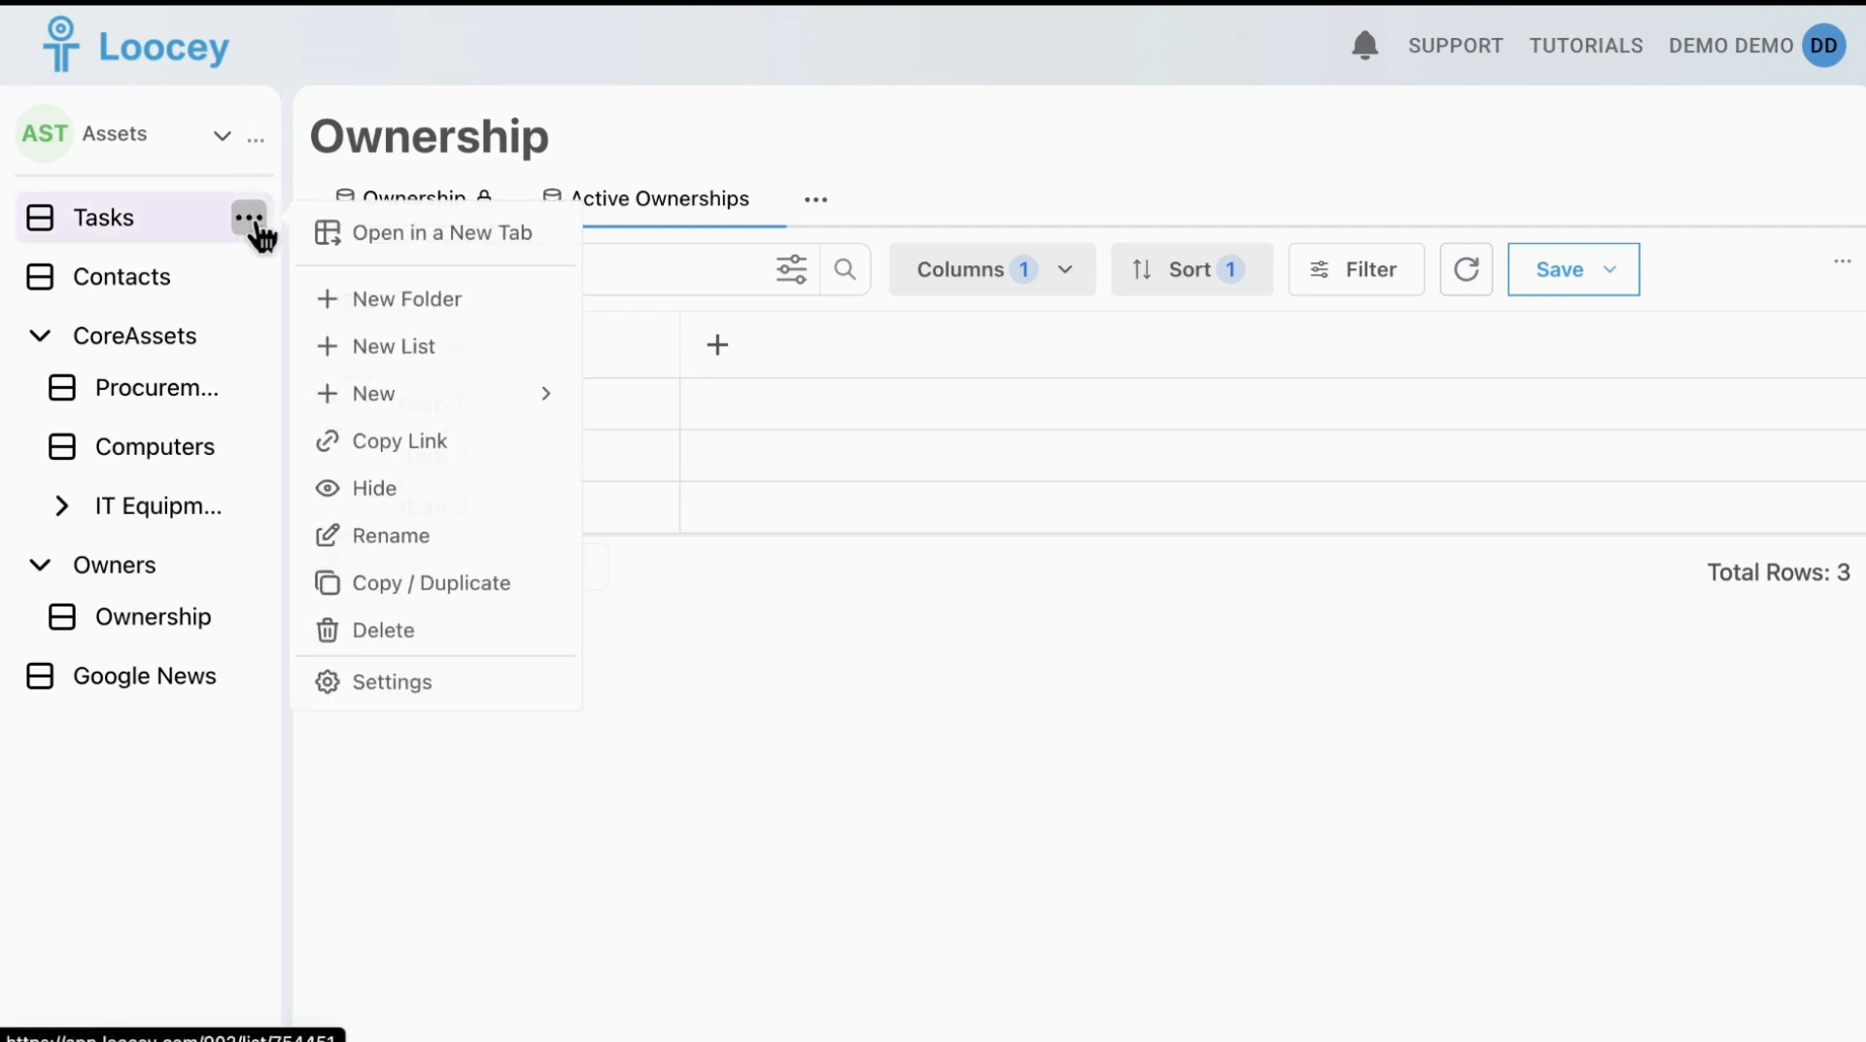
left_click(433, 580)
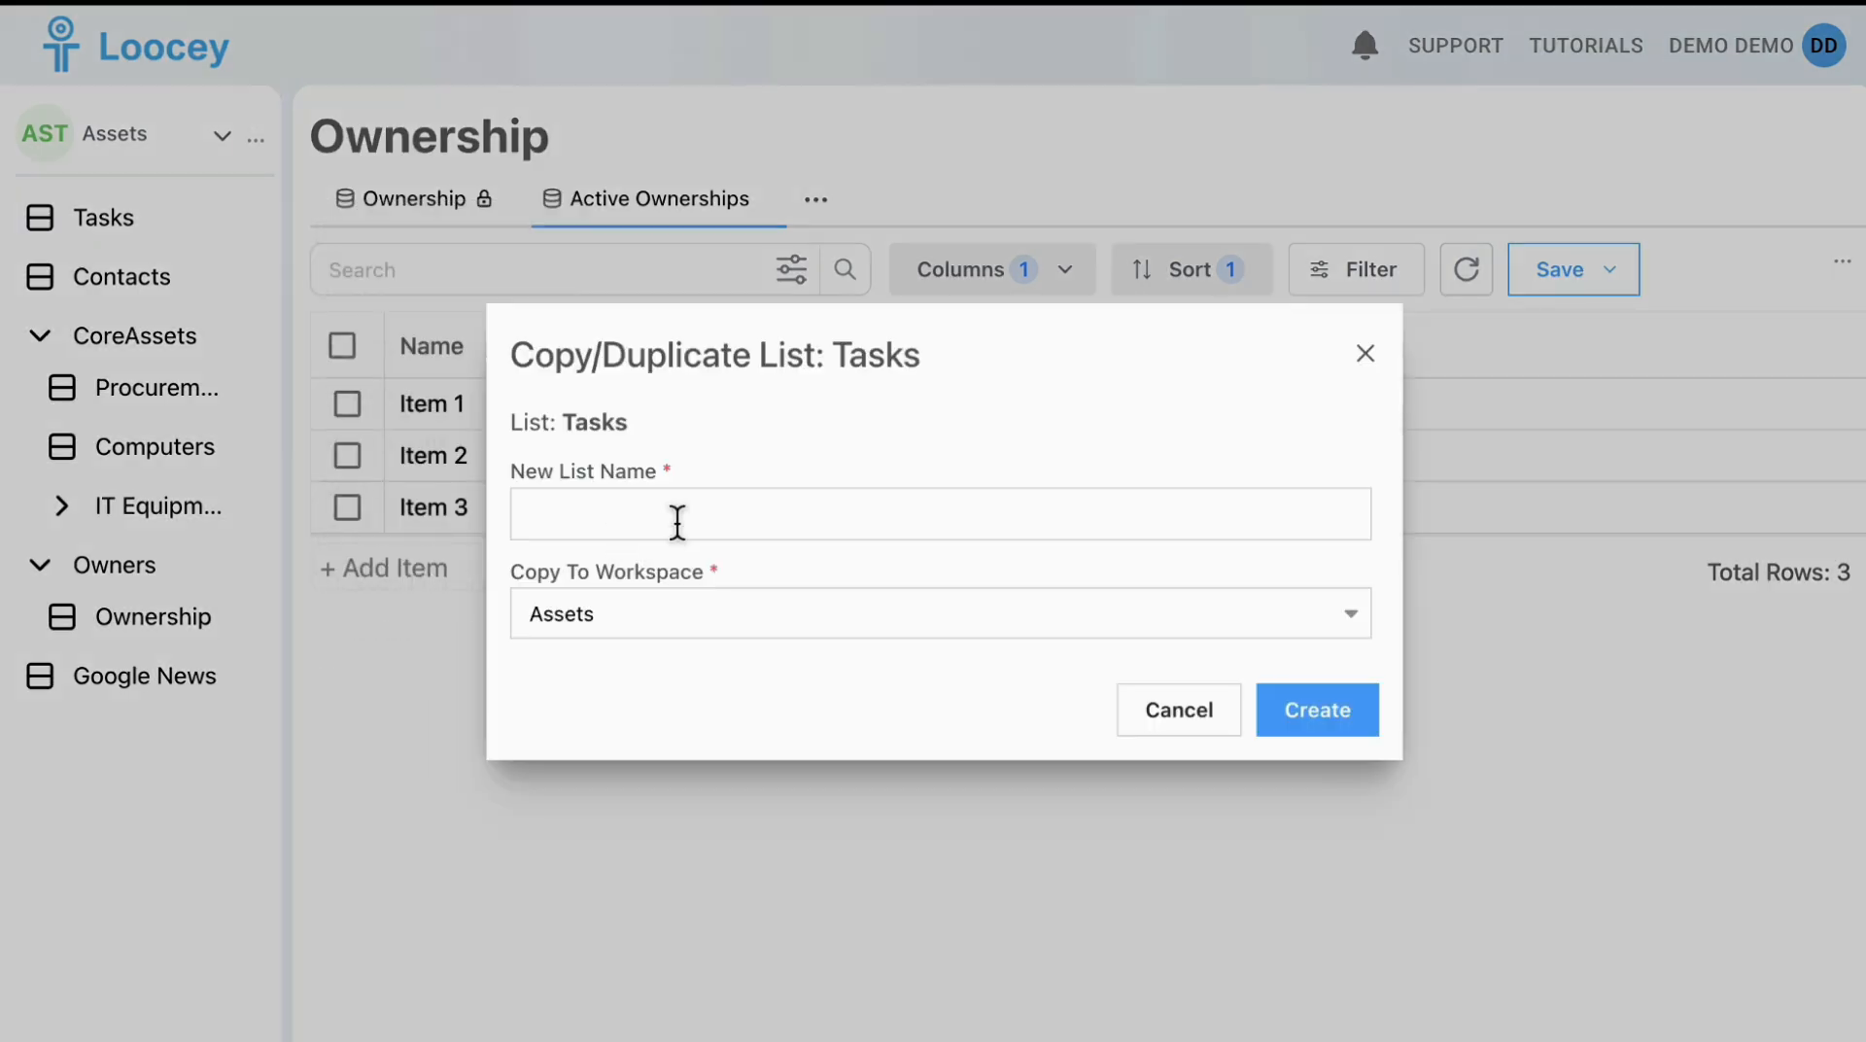
left_click(709, 513)
type("Q2 Tasks")
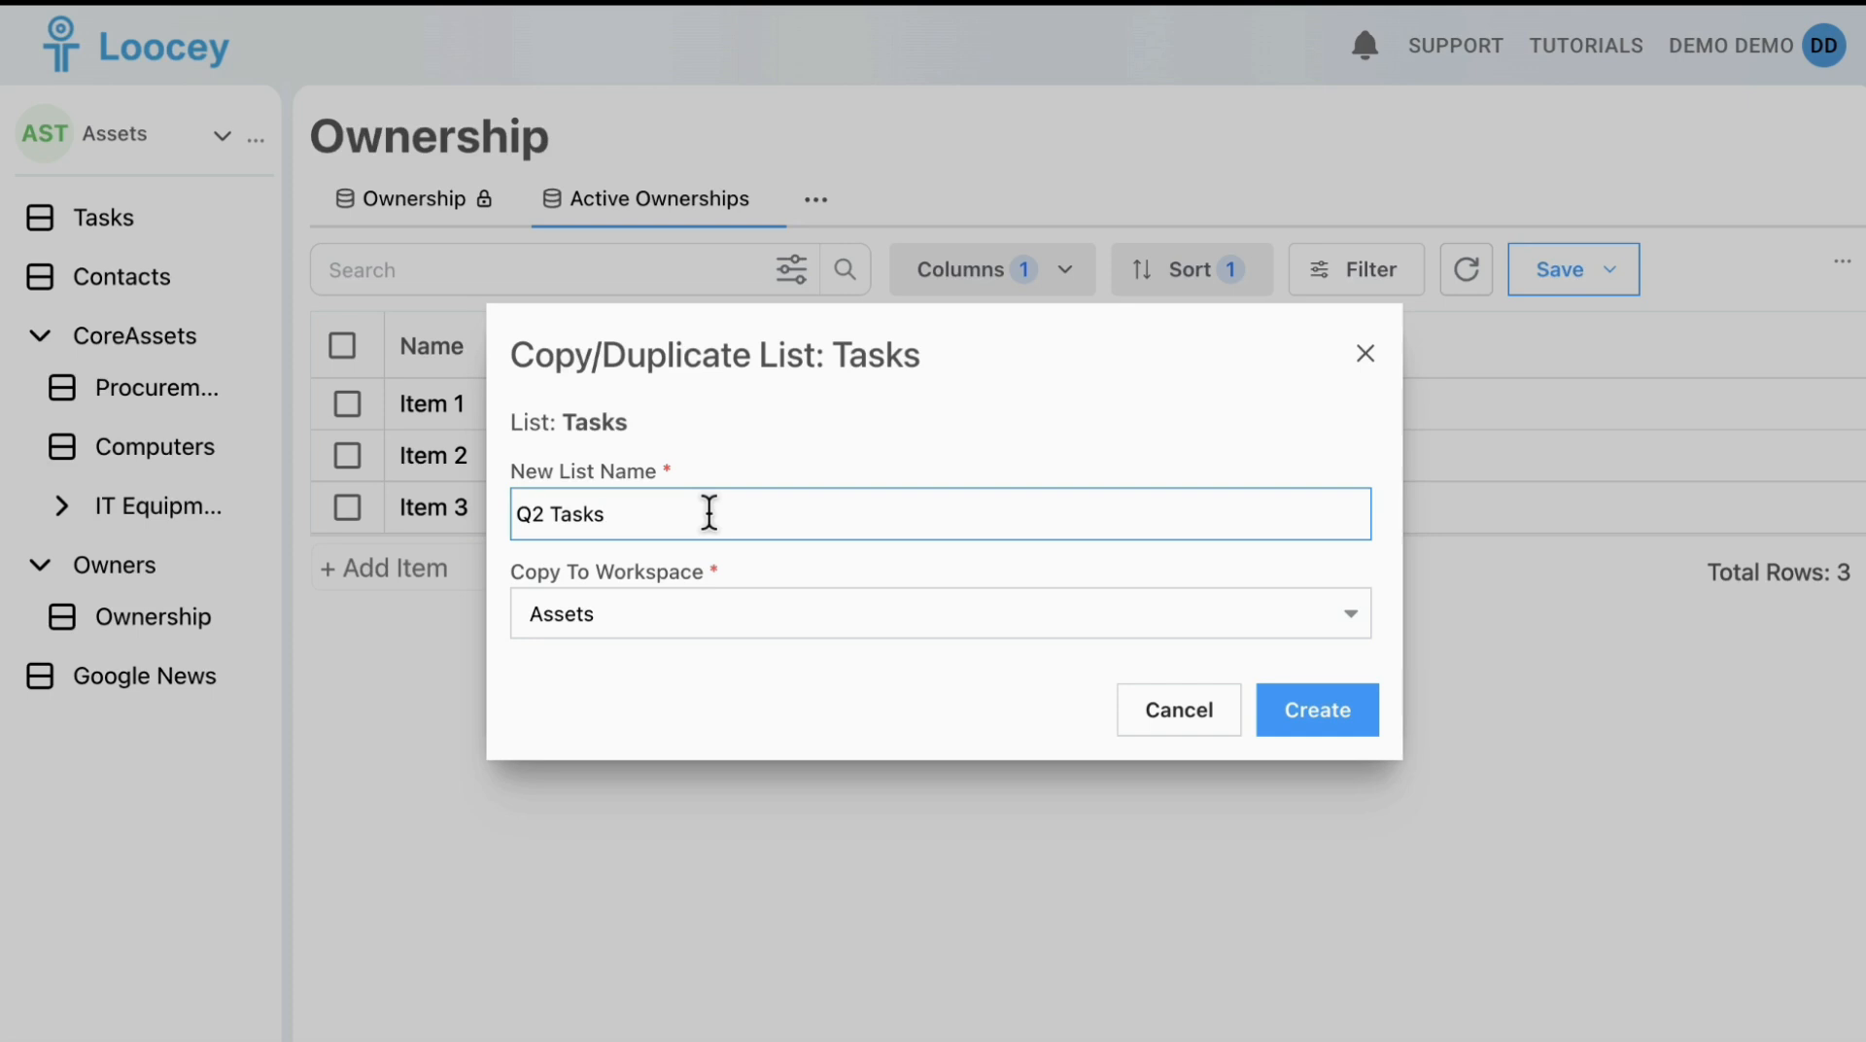
left_click(792, 614)
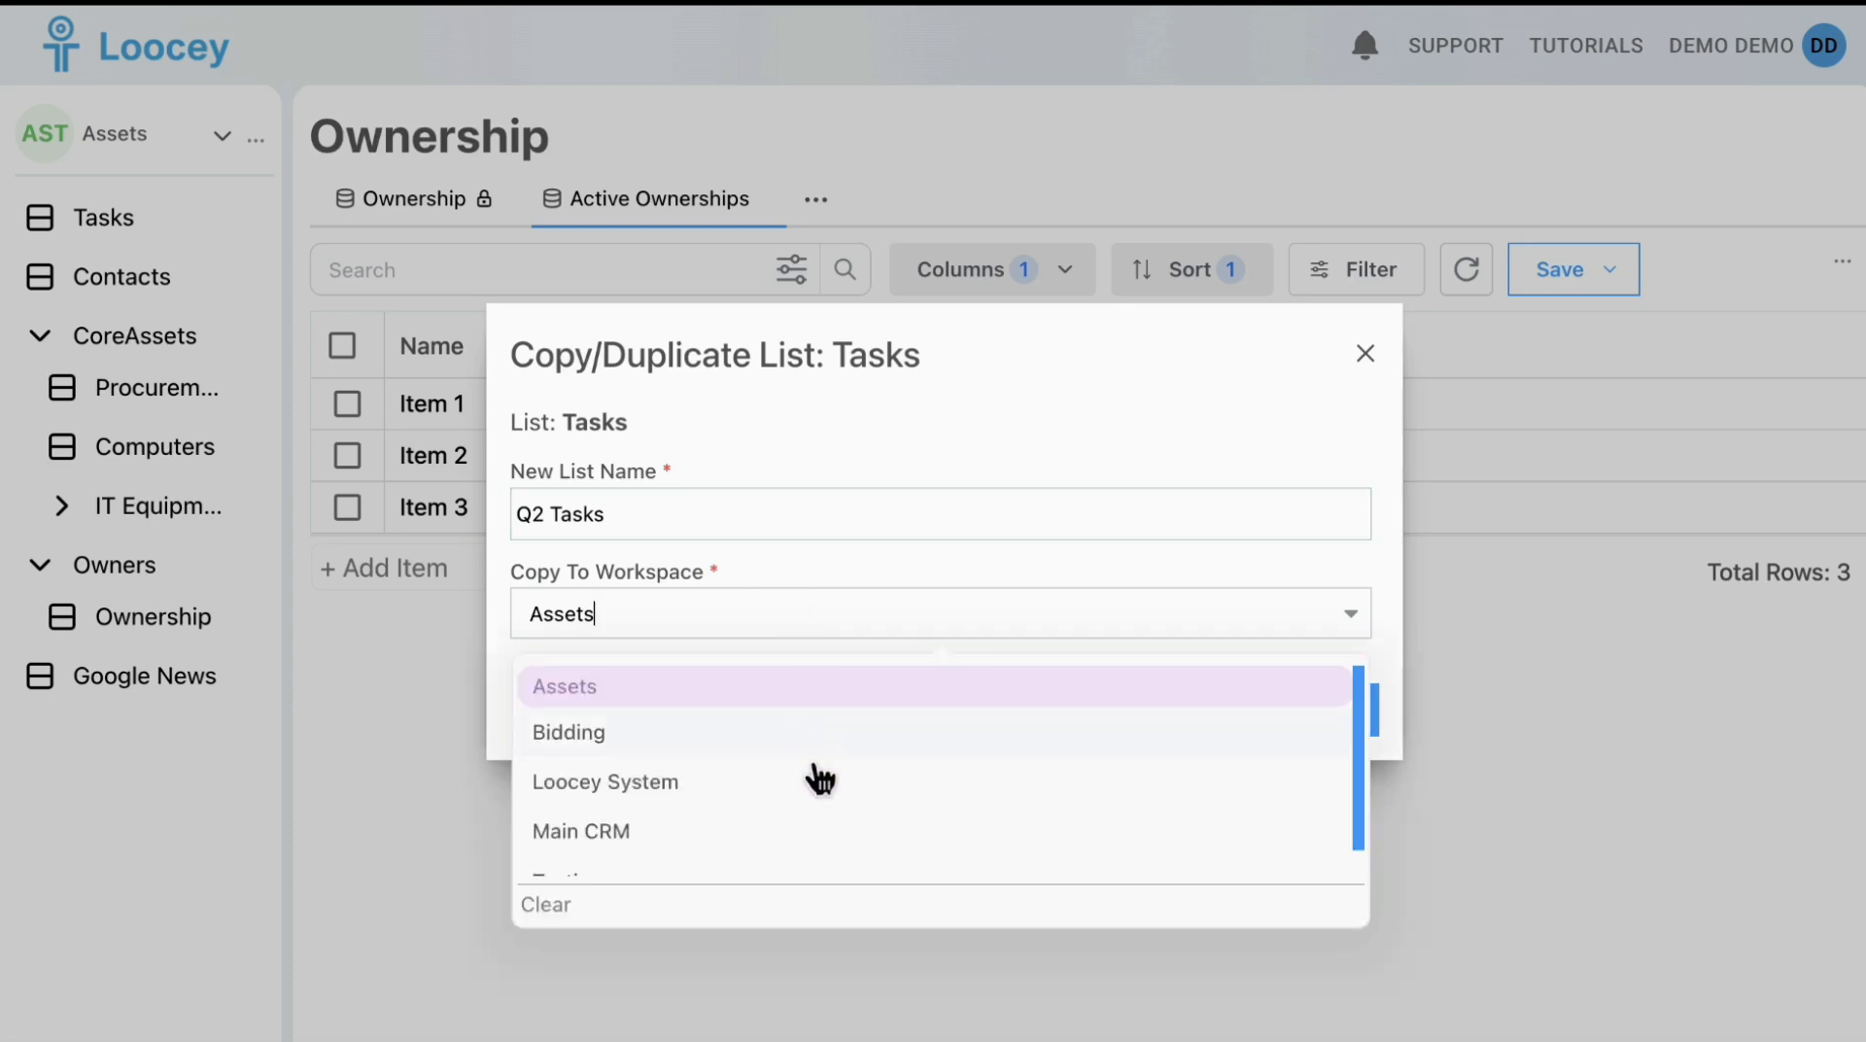
scroll(820, 777, "down", 1)
scroll(819, 778, "up", 1)
left_click(799, 692)
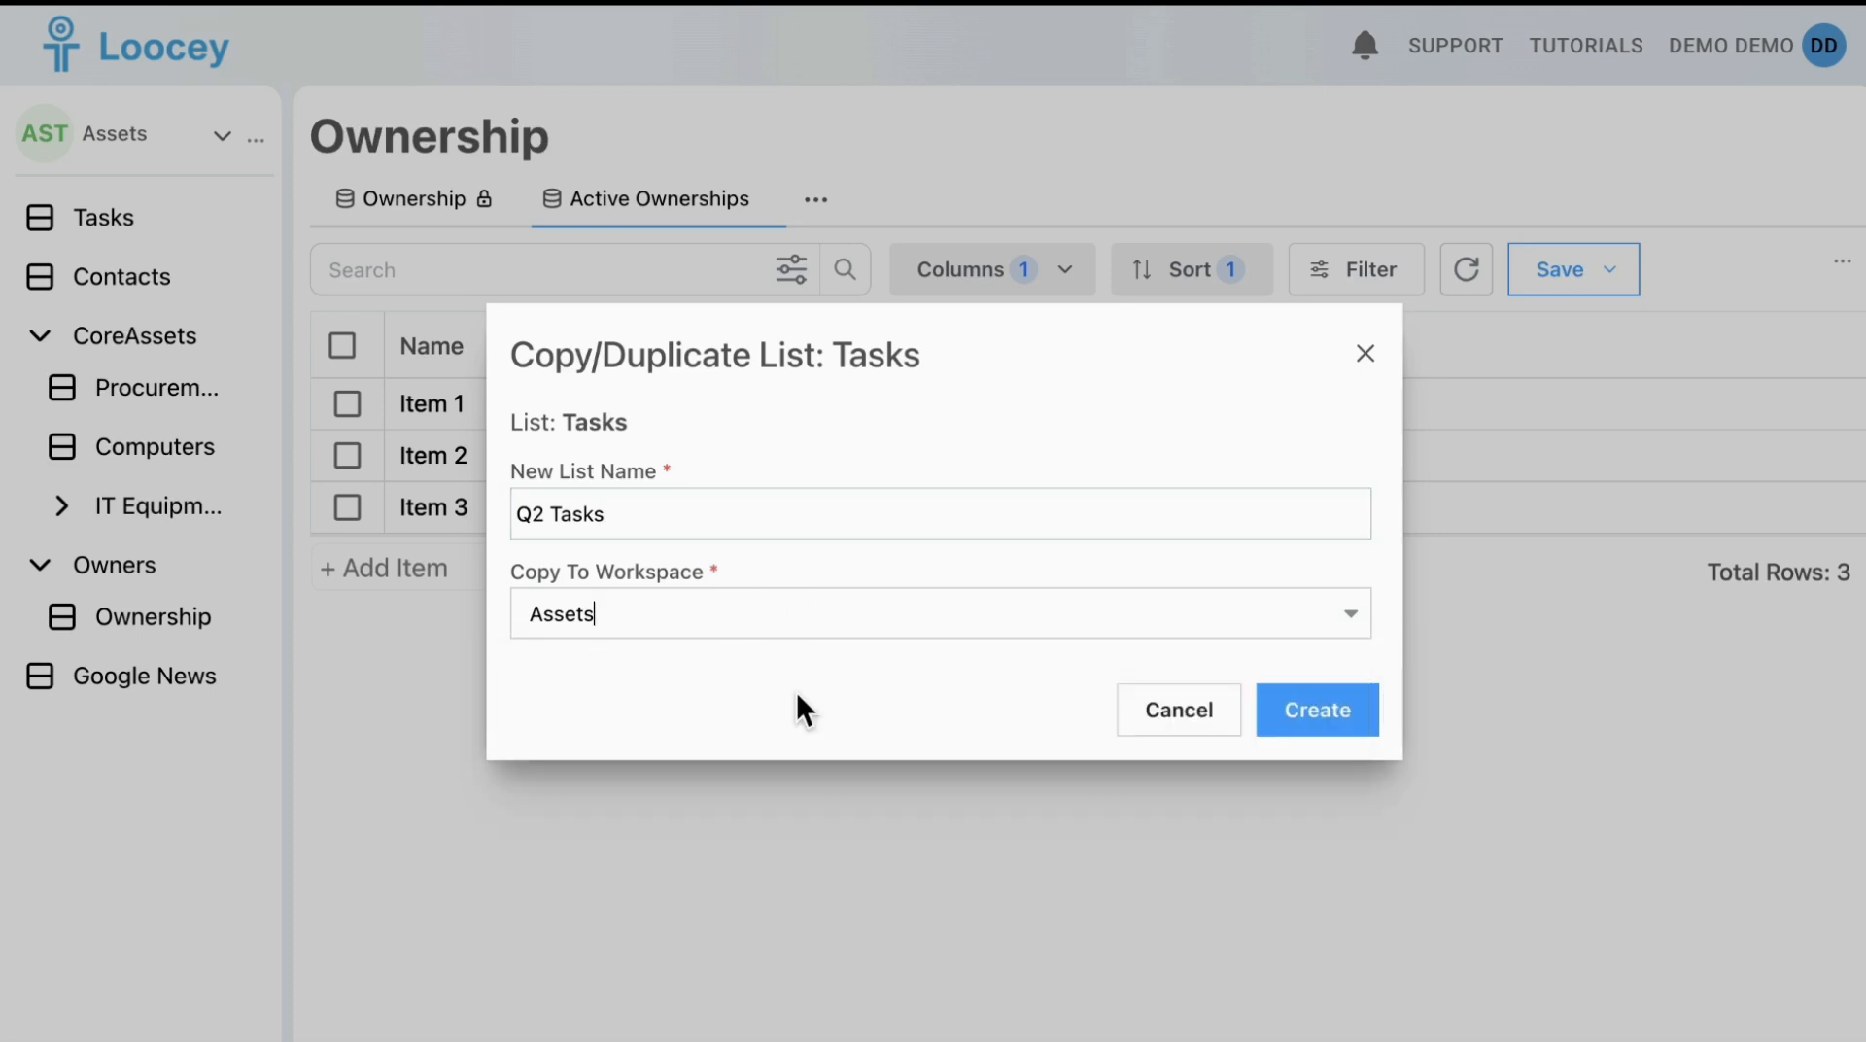
left_click(1362, 721)
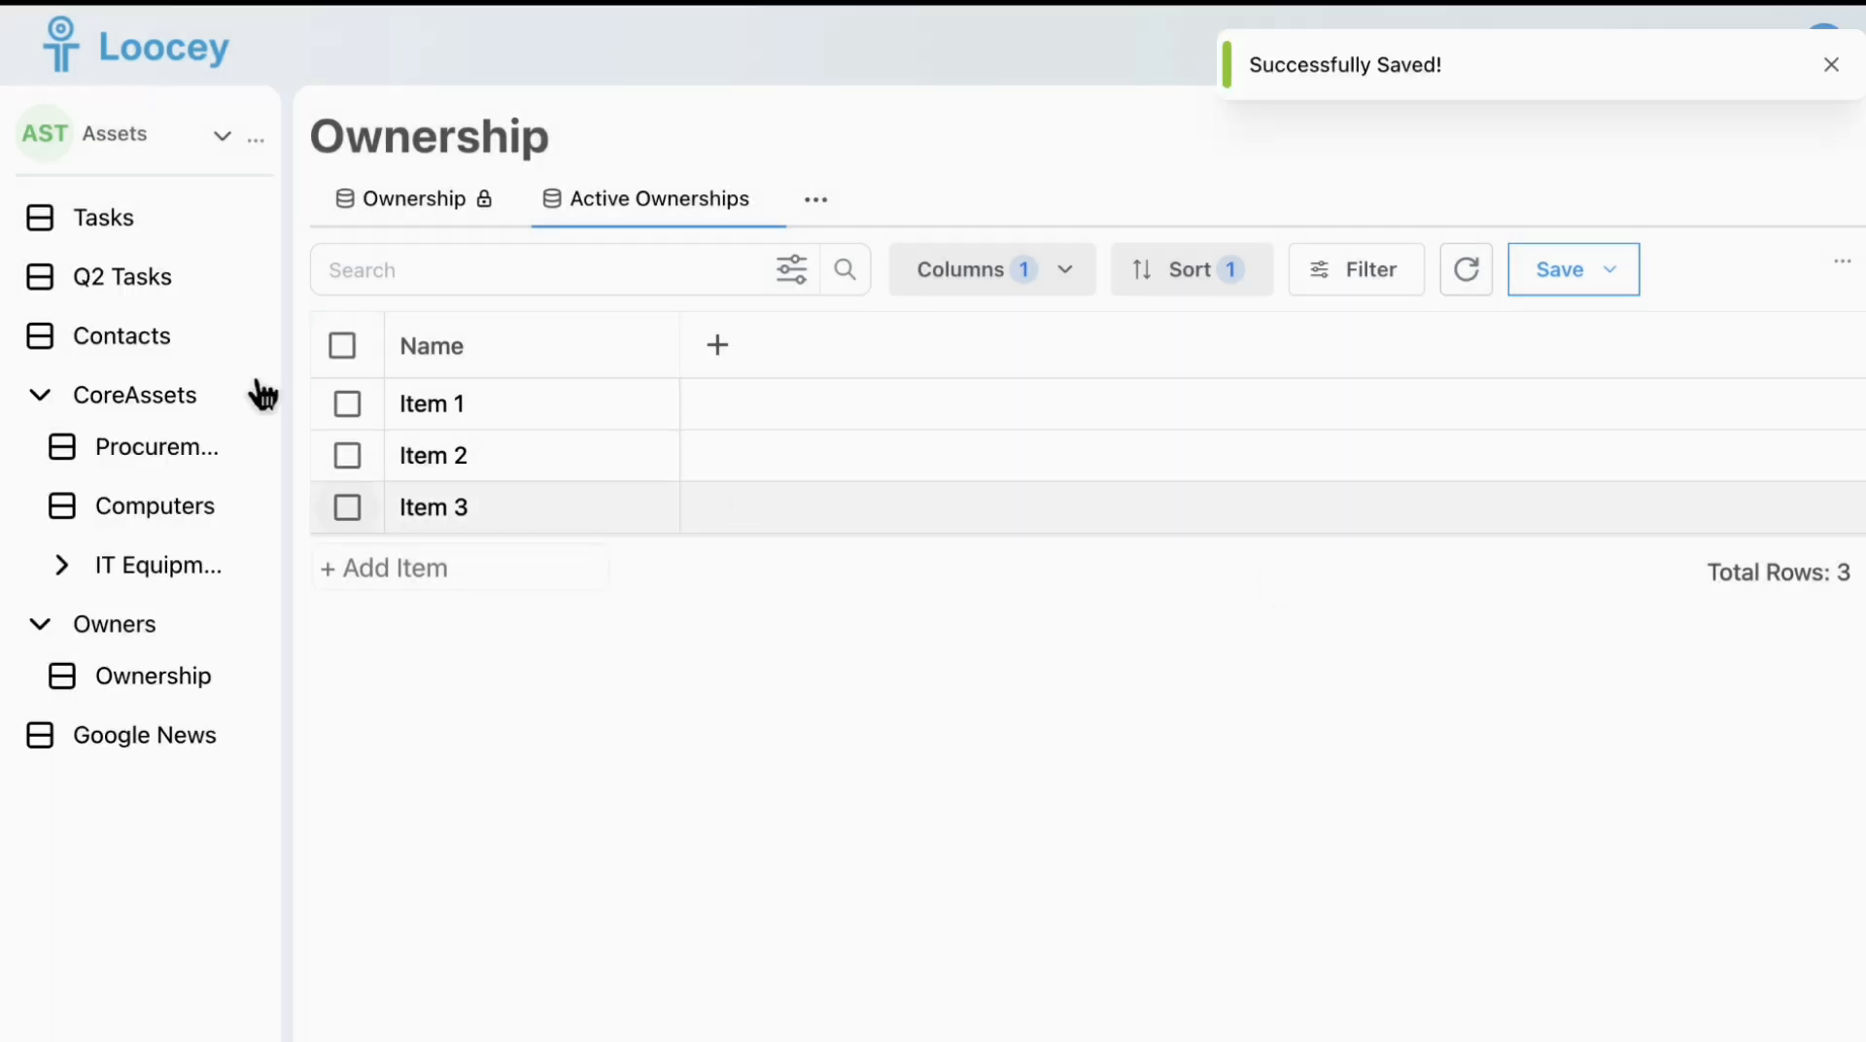
Open the Q2 Tasks list and widen the navigation sidebar to fit the full list names
left_click(145, 282)
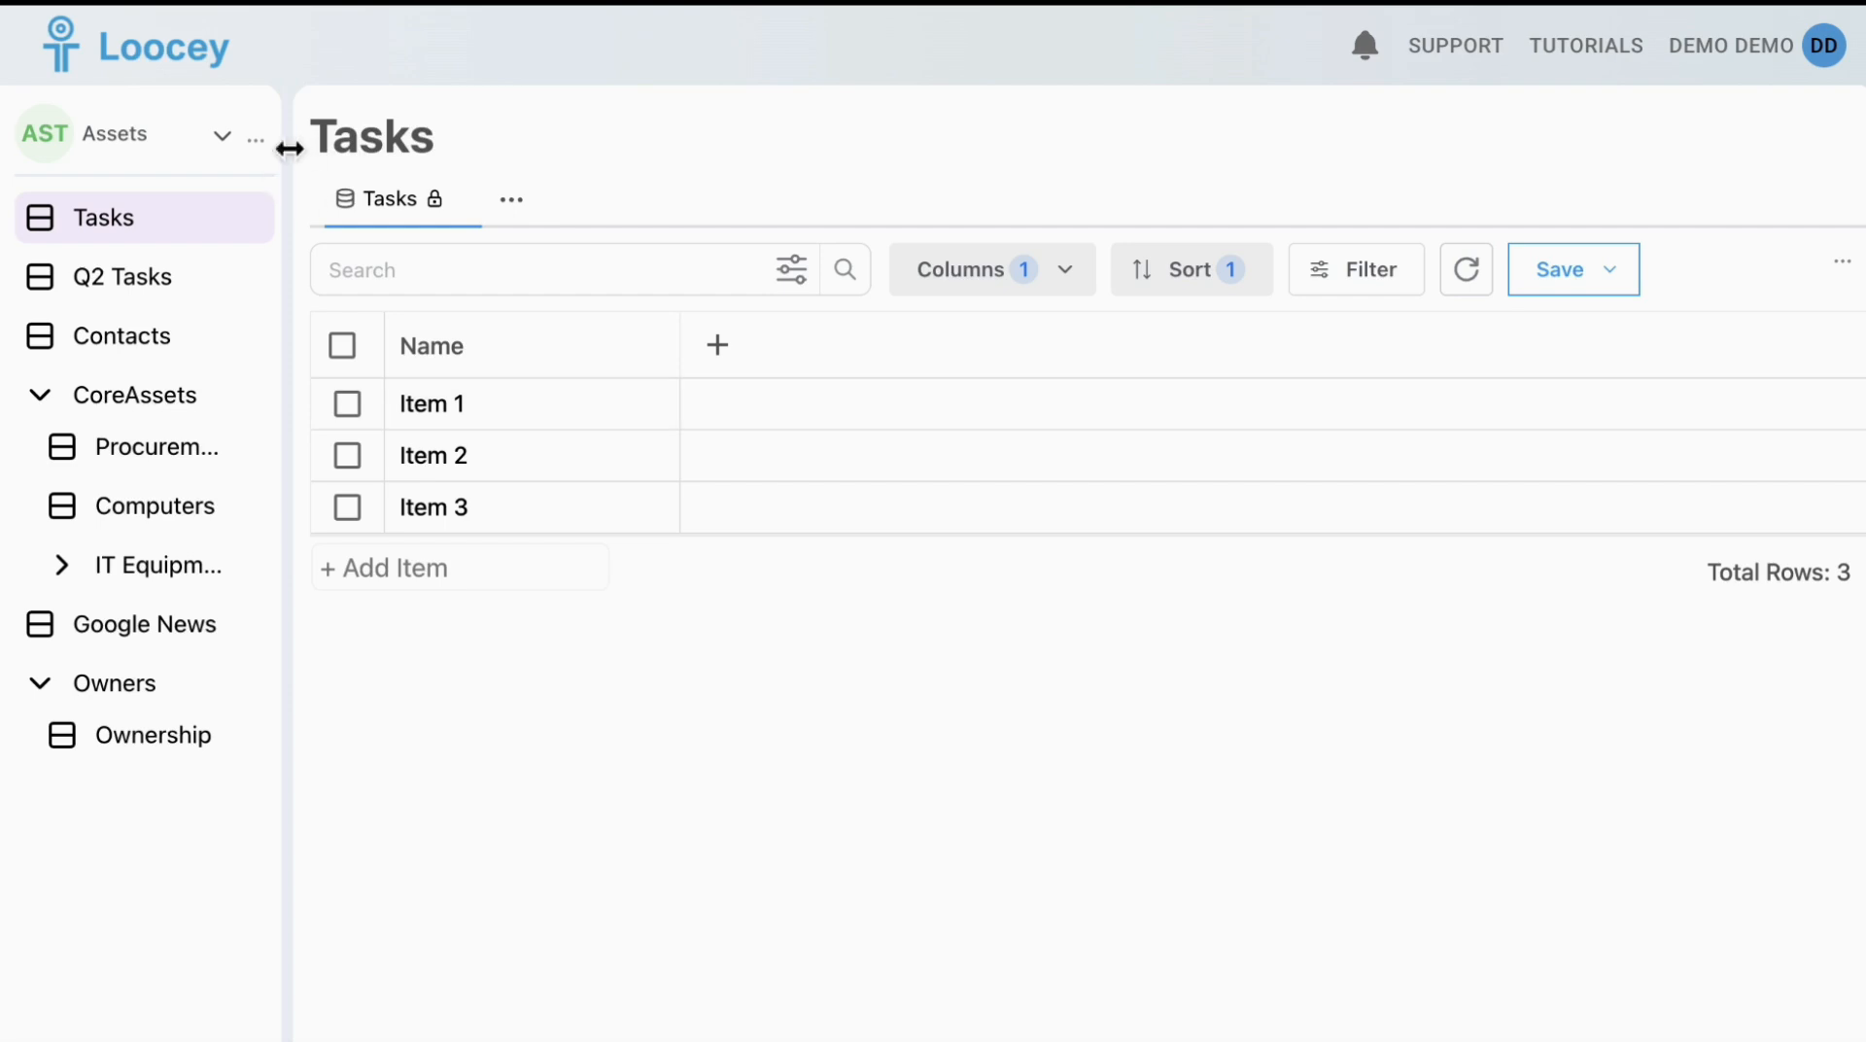
left_click_drag(286, 144, 364, 154)
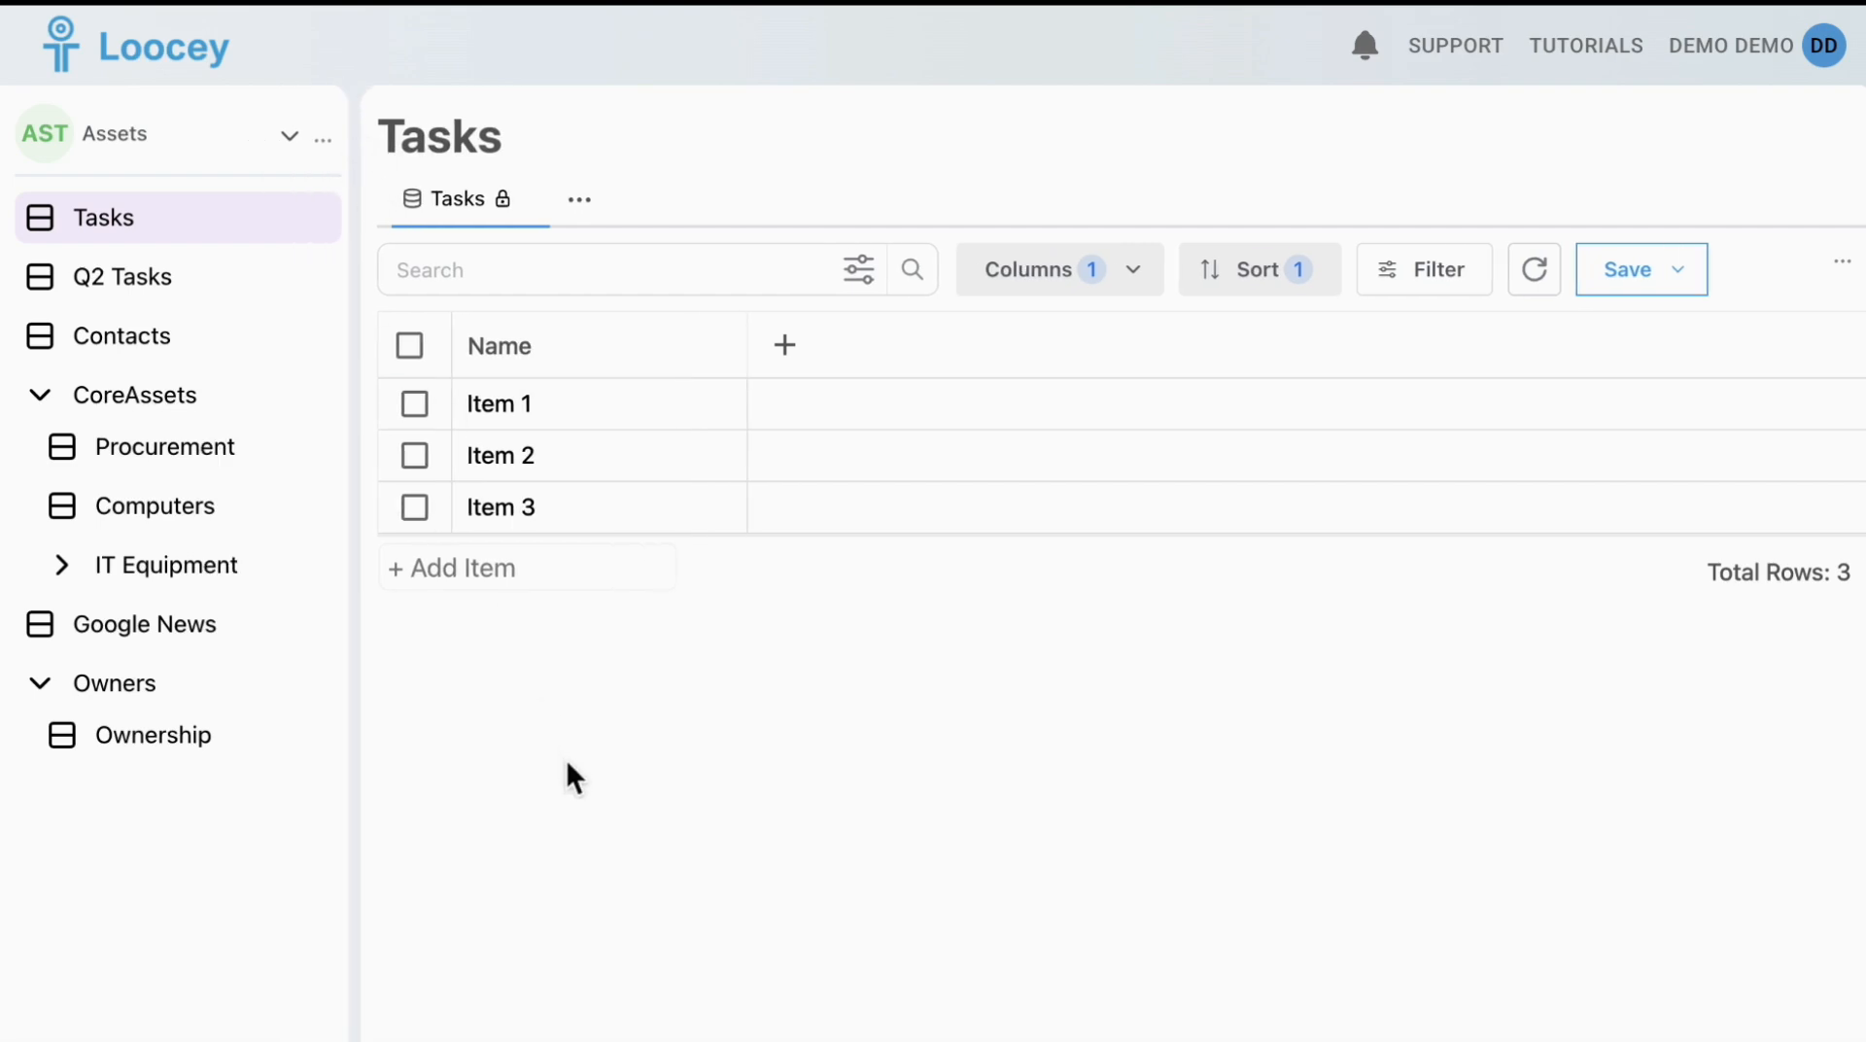